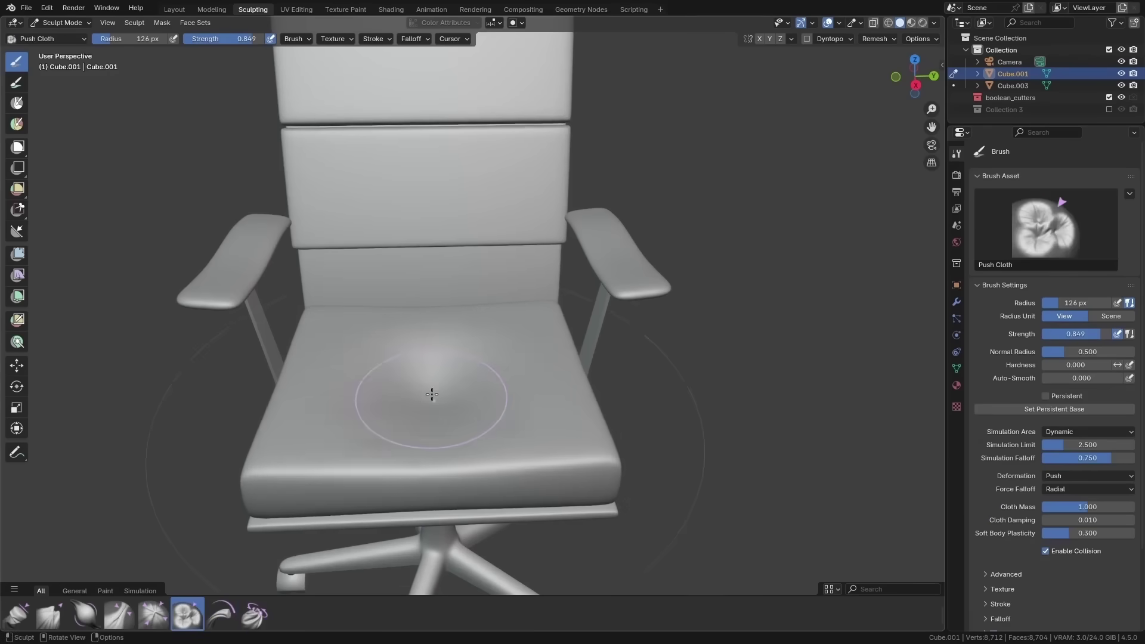
# Step: Lower the brush strength and dent the chair back with a Push Cloth stroke
pyautogui.moveTo(429, 400)
pyautogui.mouseDown(button='middle')
pyautogui.moveTo(420, 394)
pyautogui.moveTo(457, 367)
pyautogui.moveTo(444, 355)
pyautogui.mouseUp(button='middle')
pyautogui.hotkey('shift', 'f')
pyautogui.moveTo(444, 355); pyautogui.dragTo(453, 332)
pyautogui.moveTo(453, 332); pyautogui.dragTo(400, 321, button='middle')
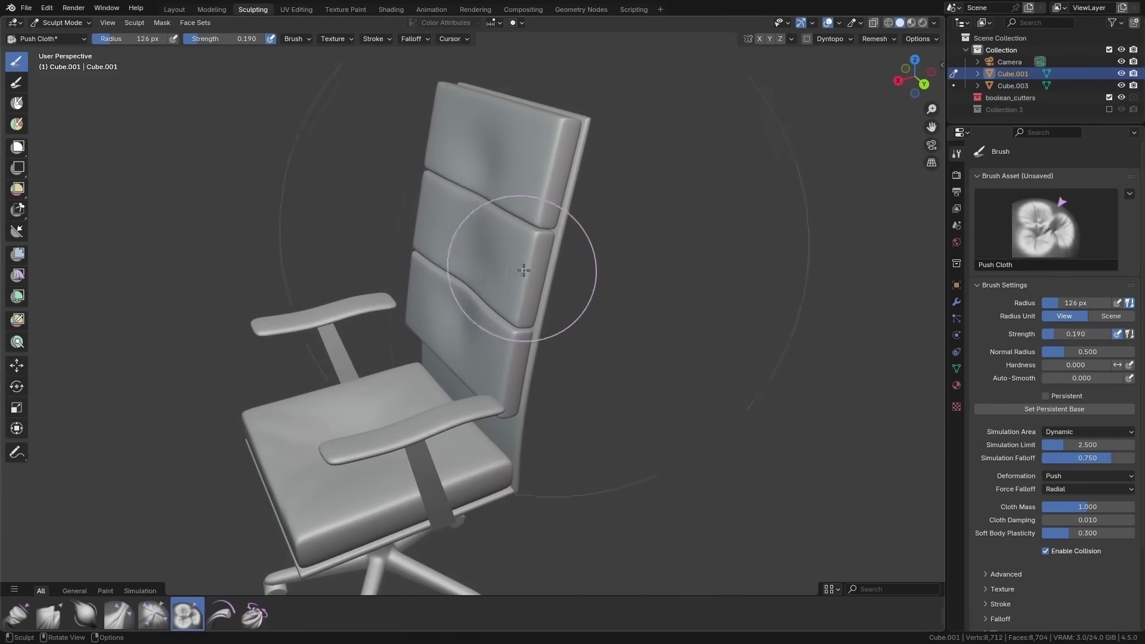
# Step: Switch to the Pinch Point Cloth brush and set its strength to 0.112
pyautogui.click(153, 614)
pyautogui.scroll(3, 498, 320)
pyautogui.moveTo(499, 320)
pyautogui.keyDown('ctrl'); pyautogui.mouseDown(button='middle')
pyautogui.moveTo(498, 286)
pyautogui.moveTo(537, 230)
pyautogui.moveTo(432, 326)
pyautogui.moveTo(382, 310)
pyautogui.mouseUp(button='middle'); pyautogui.keyUp('ctrl')
pyautogui.click(459, 294)
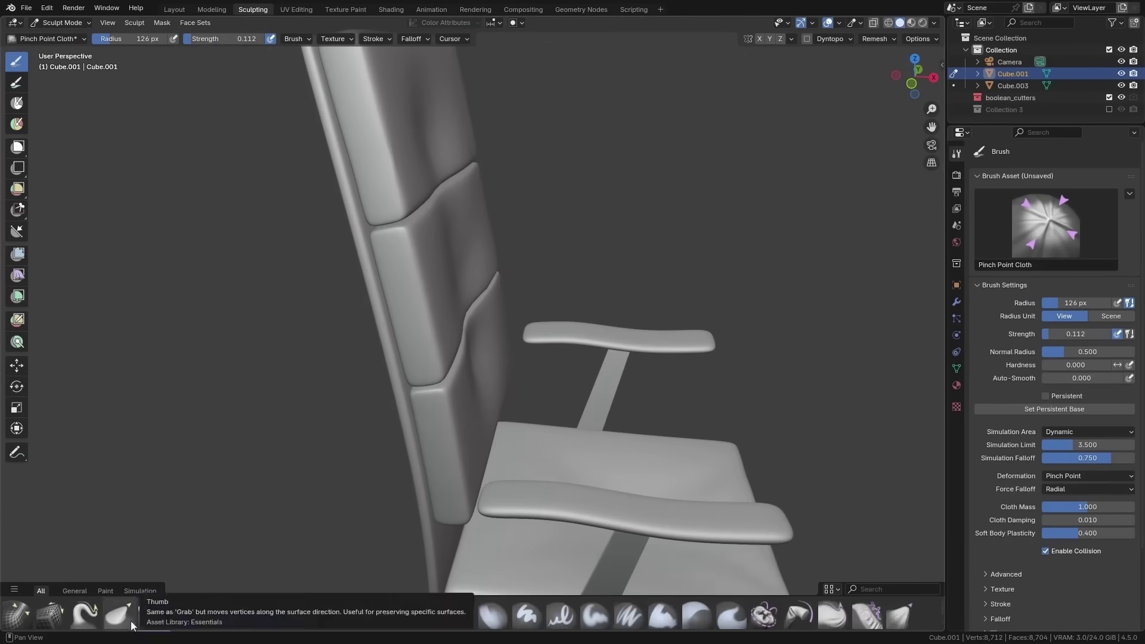
# Step: Bend the chair back cushion with the Bend/Twist Cloth brush, then orbit around the chair
pyautogui.click(799, 614)
pyautogui.moveTo(382, 333); pyautogui.dragTo(389, 248)
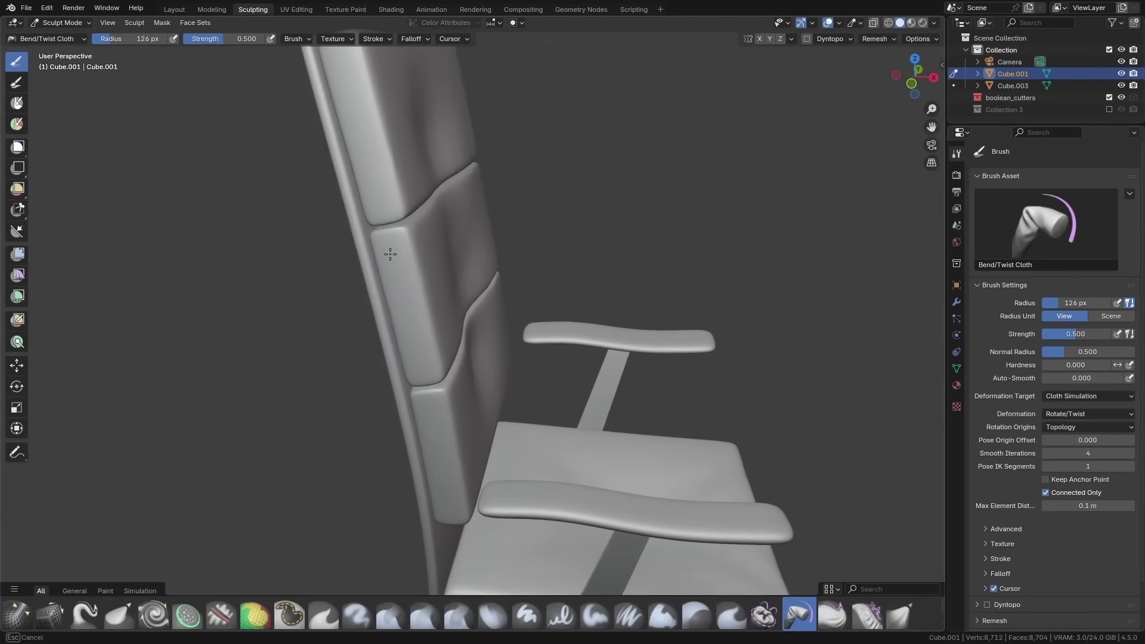
pyautogui.moveTo(388, 248)
pyautogui.mouseDown(button='middle')
pyautogui.moveTo(327, 153)
pyautogui.moveTo(346, 203)
pyautogui.moveTo(332, 409)
pyautogui.moveTo(380, 478)
pyautogui.mouseUp(button='middle')
pyautogui.moveTo(379, 478); pyautogui.dragTo(380, 478)
pyautogui.moveTo(379, 477); pyautogui.dragTo(379, 478)
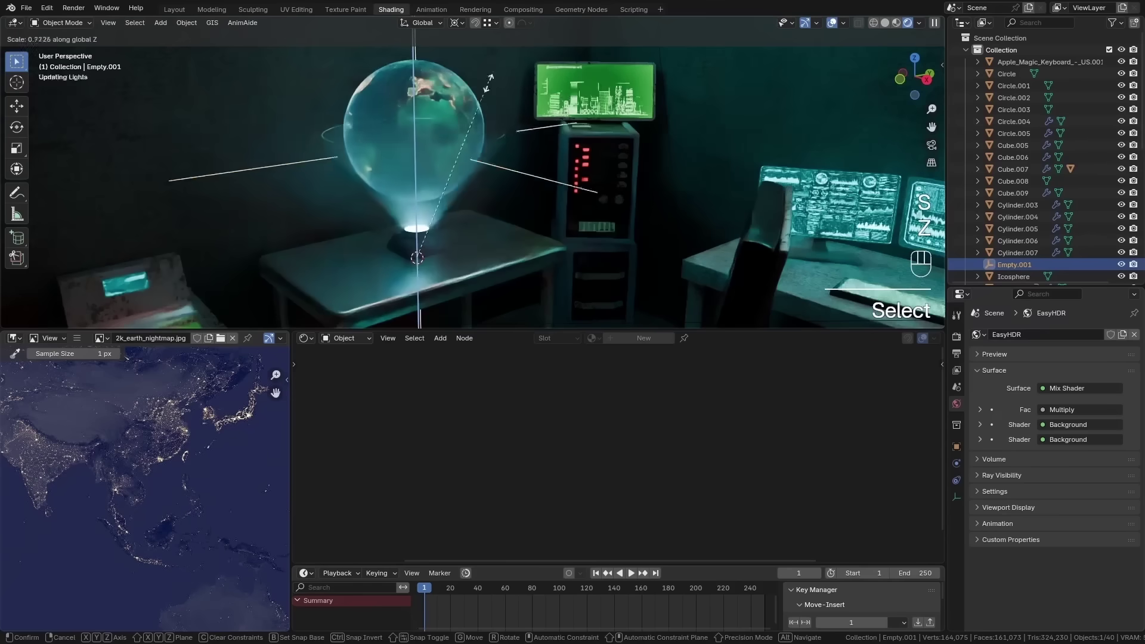
# Step: Move the globe's empty along Z, then deselect everything and go to camera view
pyautogui.press('s')
pyautogui.press('z')
pyautogui.press('g')
pyautogui.press('z')
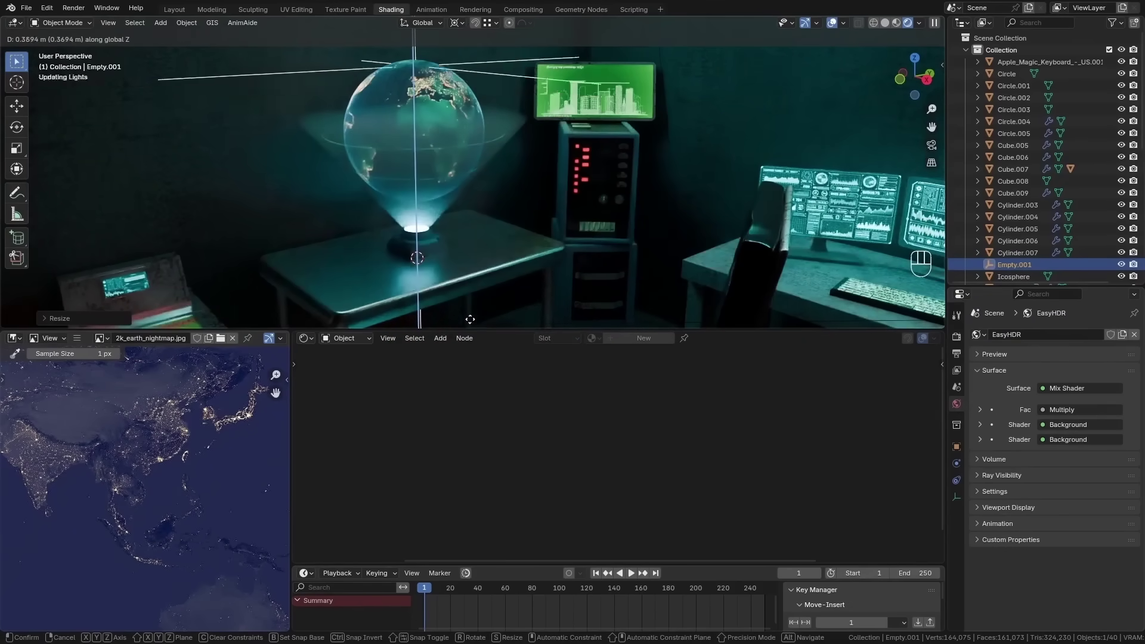
pyautogui.click(462, 81)
pyautogui.scroll(4, 566, 121)
pyautogui.scroll(-4, 566, 122)
pyautogui.press('s')
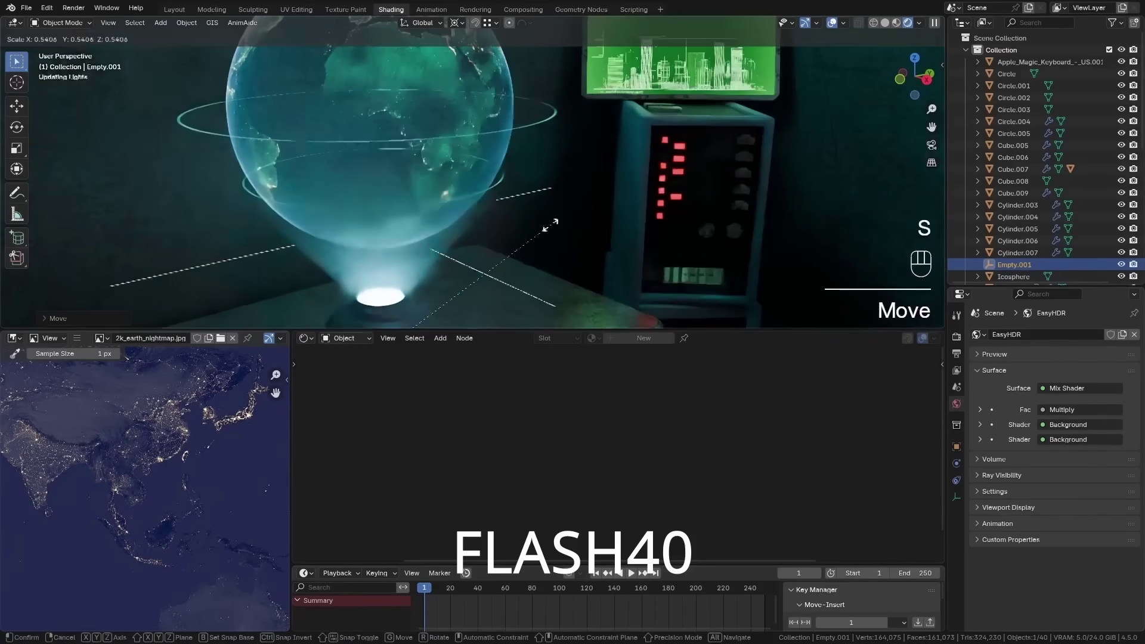
pyautogui.press('a')
pyautogui.press('KP_0')
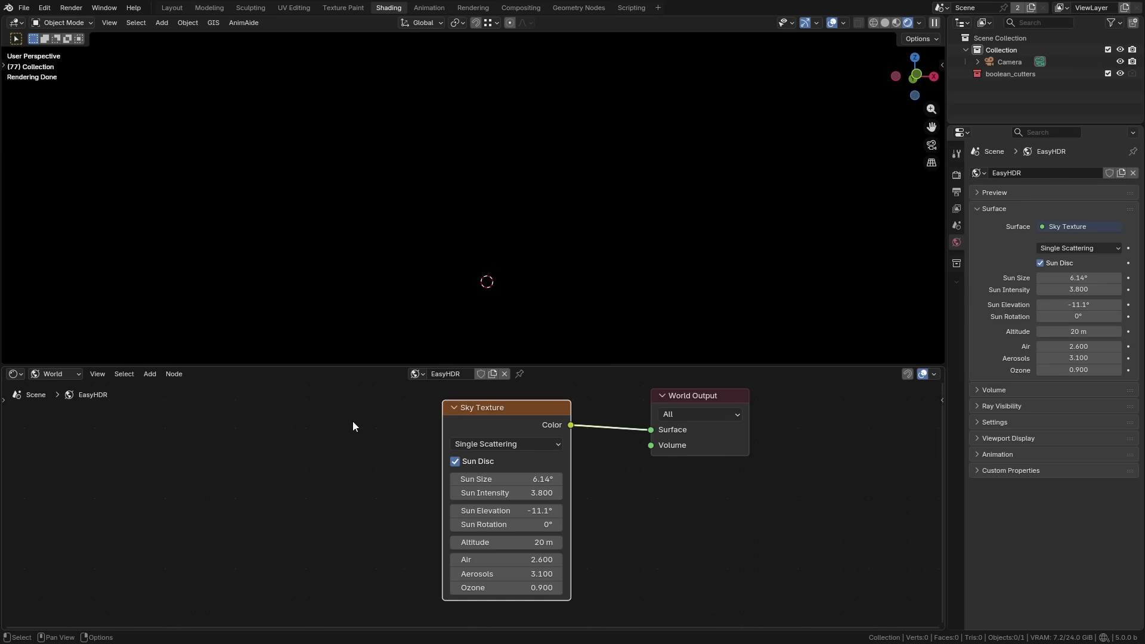
# Step: Drag Sun Elevation from -11.1° to 1.9° and orbit so the sunset sun sits centred
pyautogui.moveTo(507, 510); pyautogui.dragTo(592, 511)
pyautogui.moveTo(542, 356); pyautogui.dragTo(588, 273, button='middle')
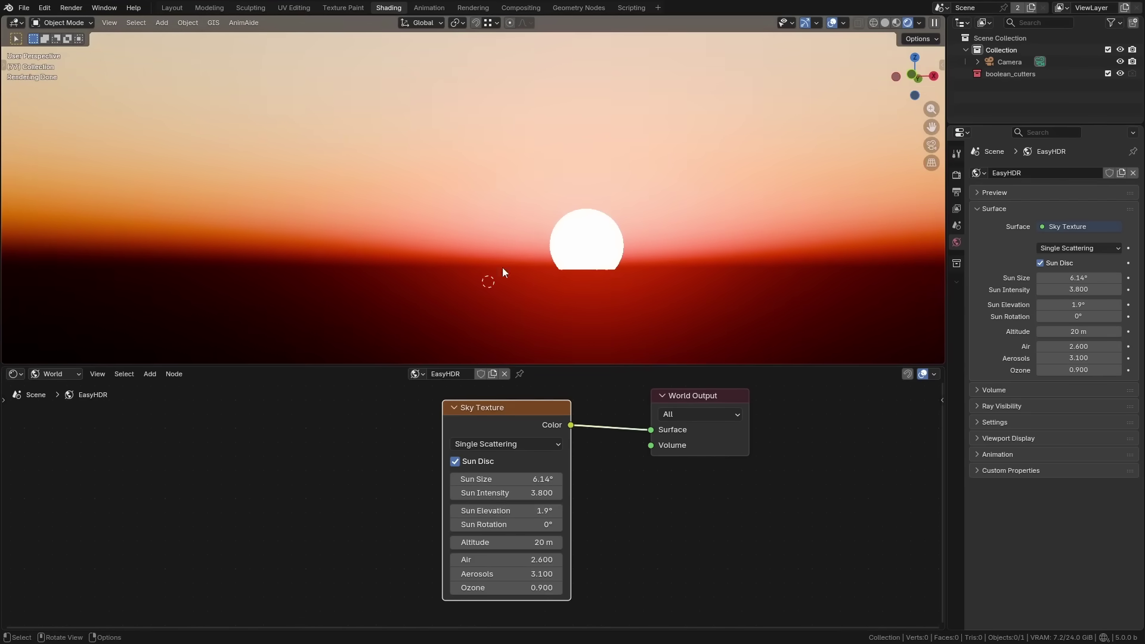
pyautogui.moveTo(502, 267); pyautogui.dragTo(367, 239, button='middle')
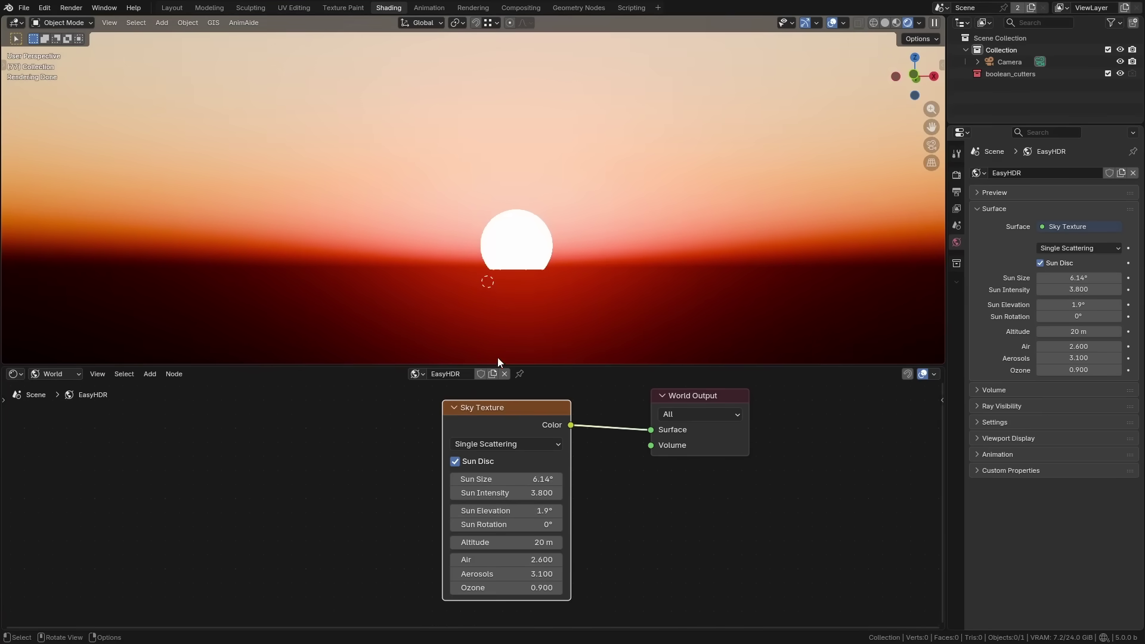
# Step: Switch the Sky Texture model to Multiple Scattering and recentre the sun in view
pyautogui.click(492, 444)
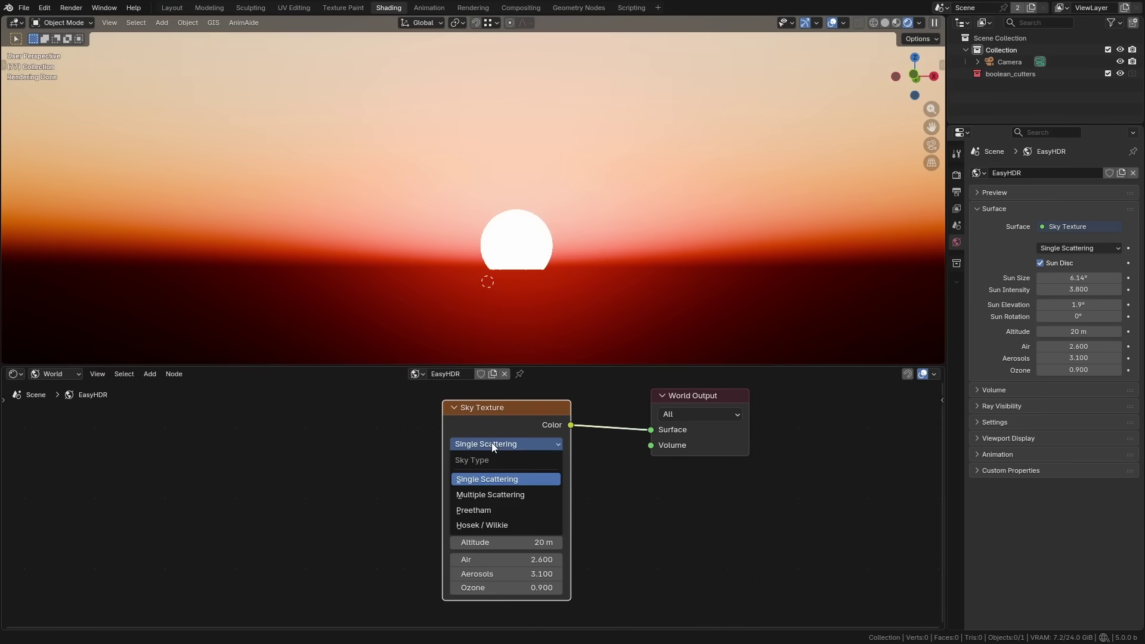
pyautogui.click(493, 496)
pyautogui.moveTo(547, 317); pyautogui.dragTo(459, 292, button='middle')
# Step: Raise the ozone amount and readjust the sun elevation to sit just above the horizon
pyautogui.moveTo(495, 588); pyautogui.dragTo(557, 560)
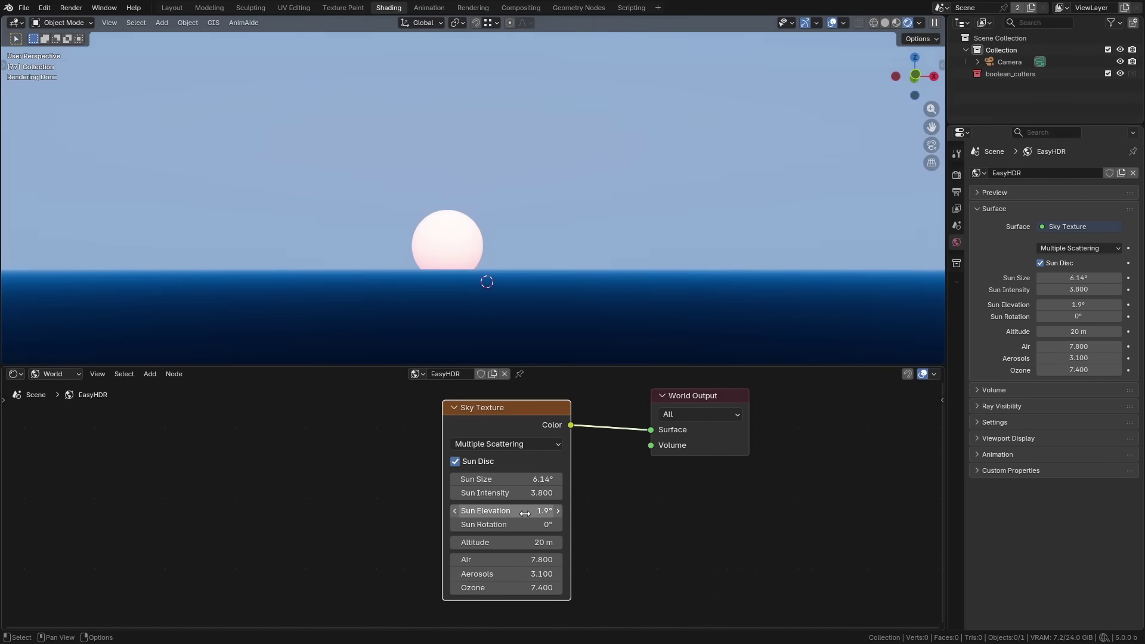
pyautogui.moveTo(518, 515)
pyautogui.mouseDown()
pyautogui.moveTo(500, 515)
pyautogui.moveTo(553, 515)
pyautogui.moveTo(532, 515)
pyautogui.mouseUp()
pyautogui.moveTo(348, 279)
pyautogui.mouseDown(button='middle')
pyautogui.moveTo(384, 273)
pyautogui.moveTo(339, 273)
pyautogui.mouseUp(button='middle')
pyautogui.moveTo(462, 306); pyautogui.dragTo(489, 297, button='middle')
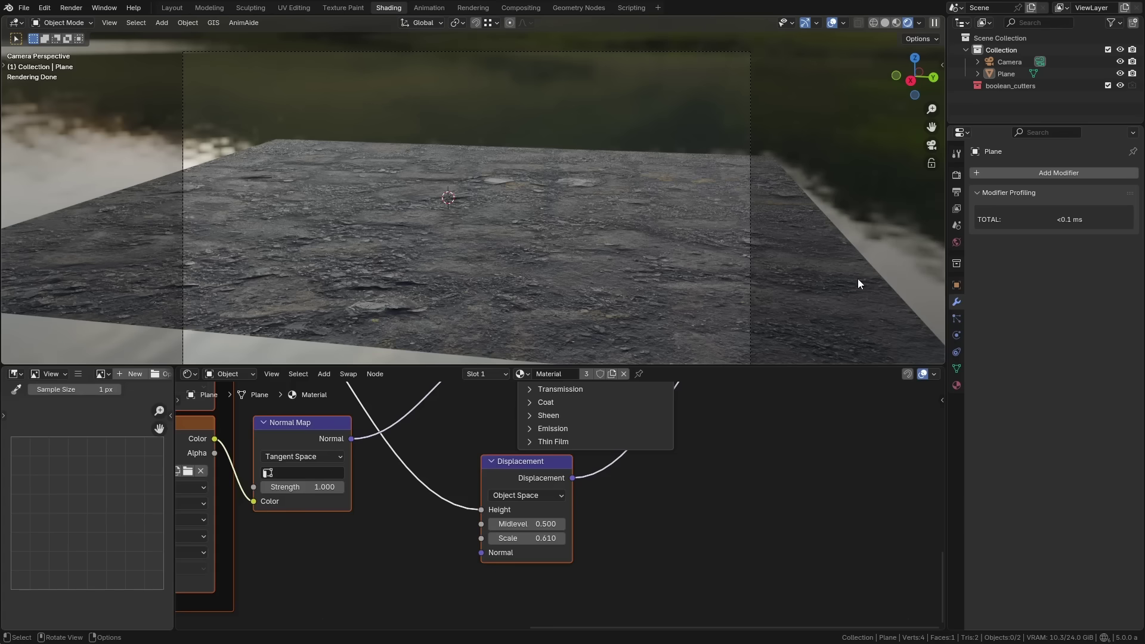
# Step: Zoom into the node editor and shift the Displacement and Normal Map nodes slightly
pyautogui.keyDown('ctrl'); pyautogui.hscroll(1, 857, 277); pyautogui.keyUp('ctrl')
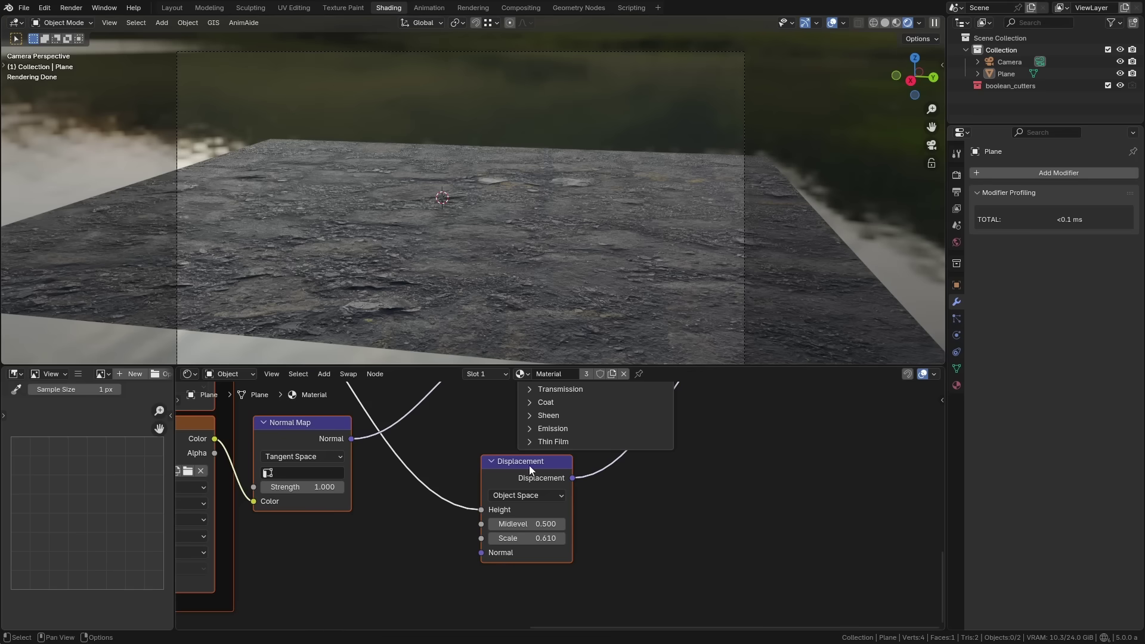
pyautogui.scroll(2, 530, 469)
pyautogui.moveTo(479, 490); pyautogui.dragTo(446, 478)
# Step: Select the plane, add a Subdivision modifier with Ctrl+2, and raise viewport levels to 6
pyautogui.click(764, 310)
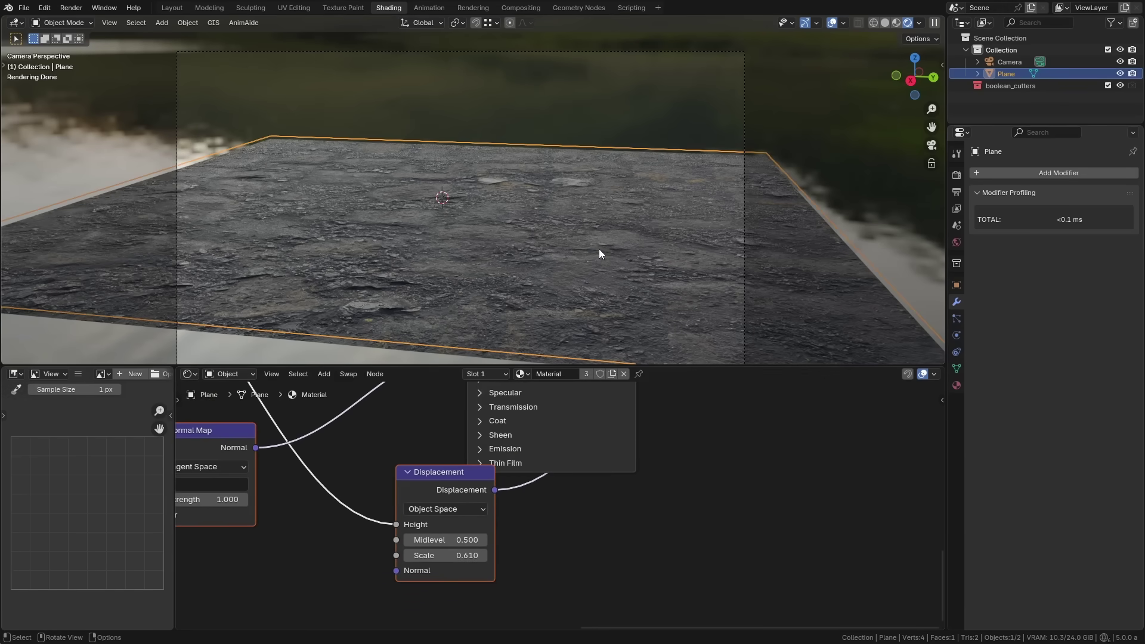
pyautogui.hotkey('ctrl', '2')
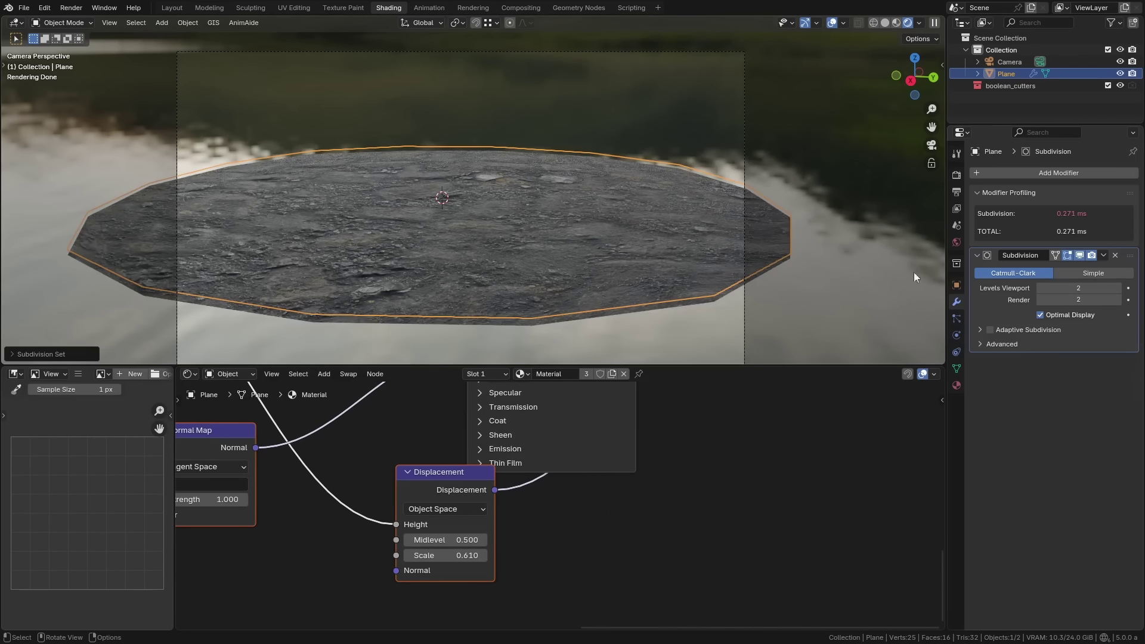
pyautogui.click(1118, 288)
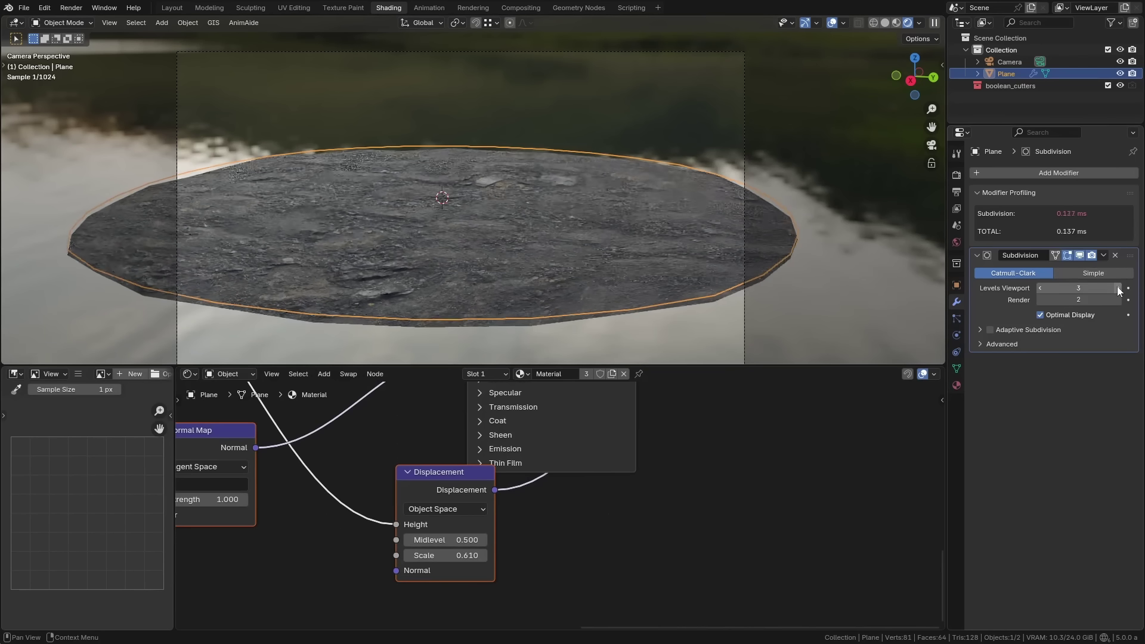
pyautogui.click(1118, 288)
pyautogui.click(1118, 287)
pyautogui.click(1117, 287)
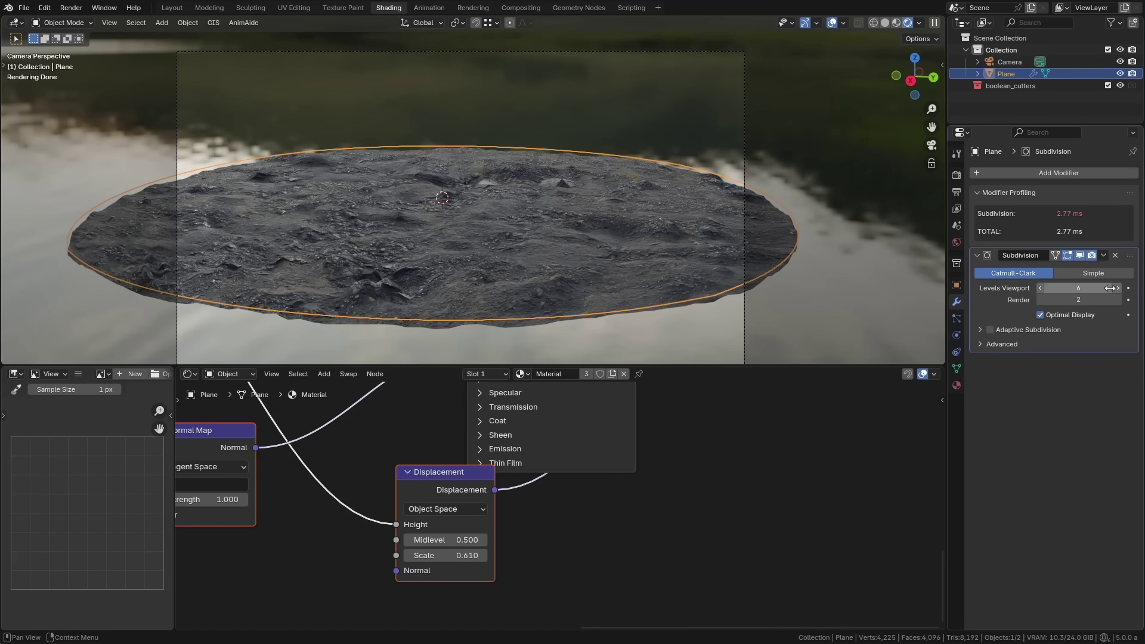
pyautogui.scroll(1, 482, 302)
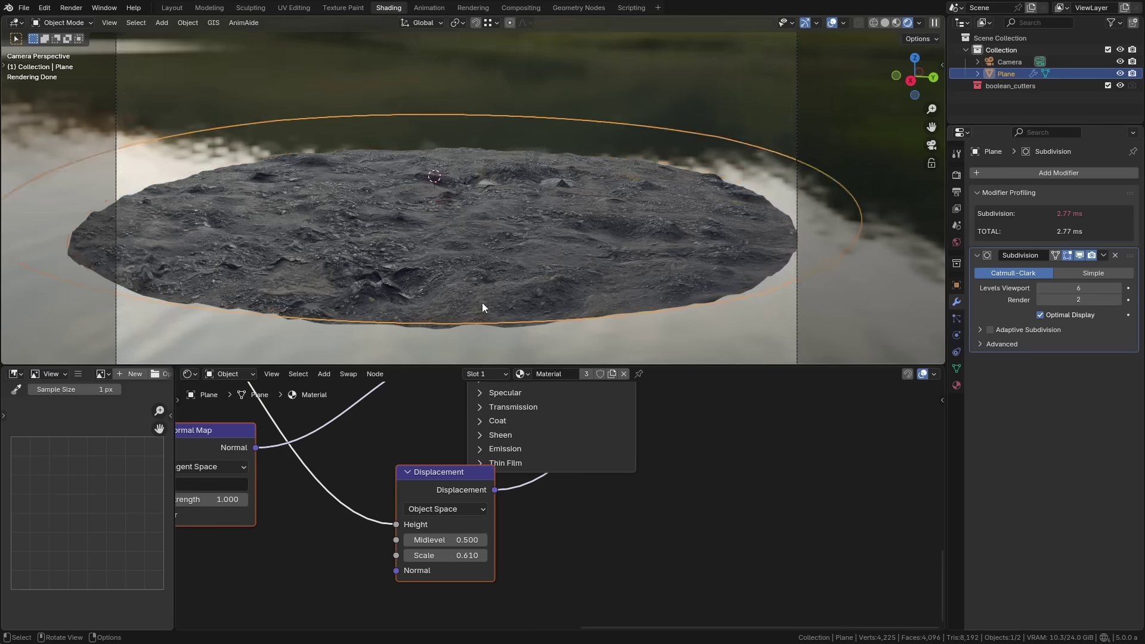
pyautogui.scroll(2, 495, 281)
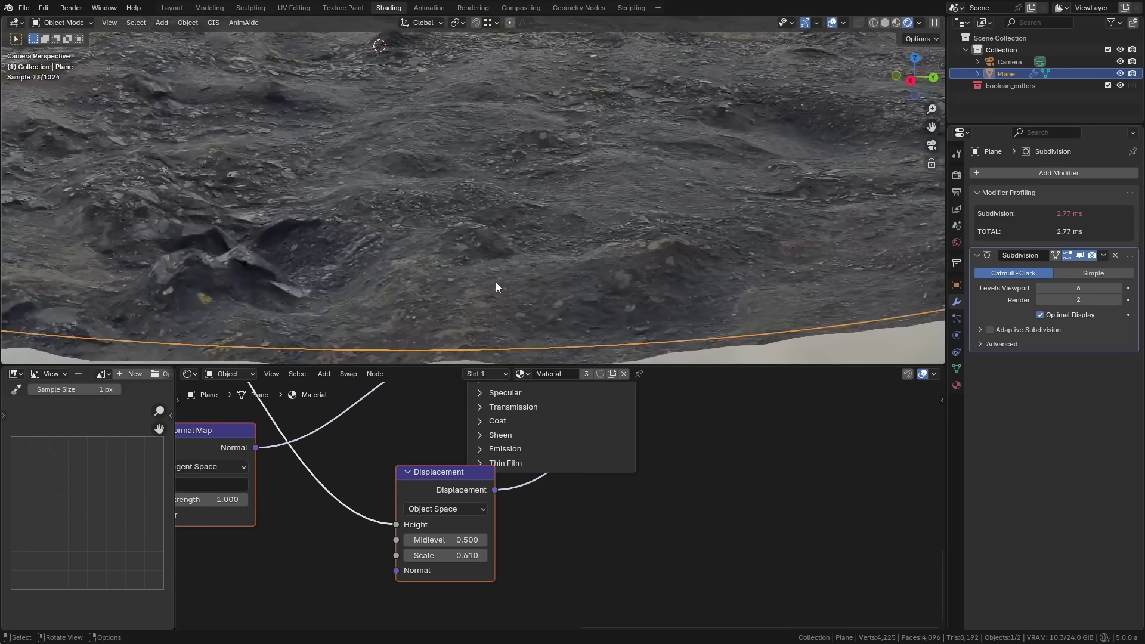
pyautogui.scroll(-3, 492, 277)
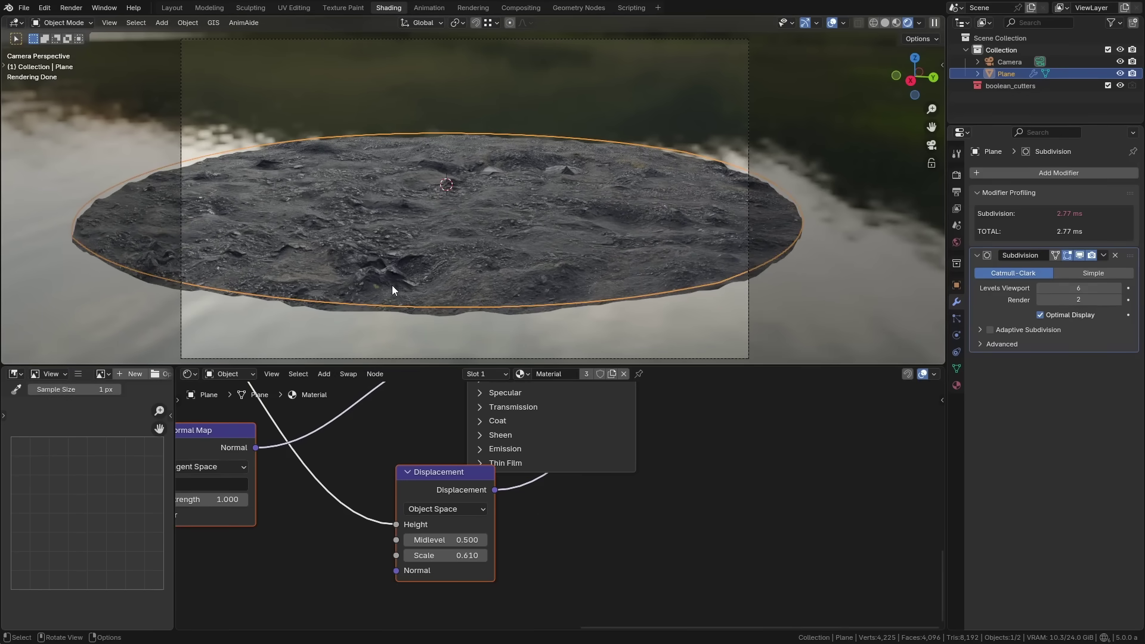
pyautogui.scroll(3, 494, 288)
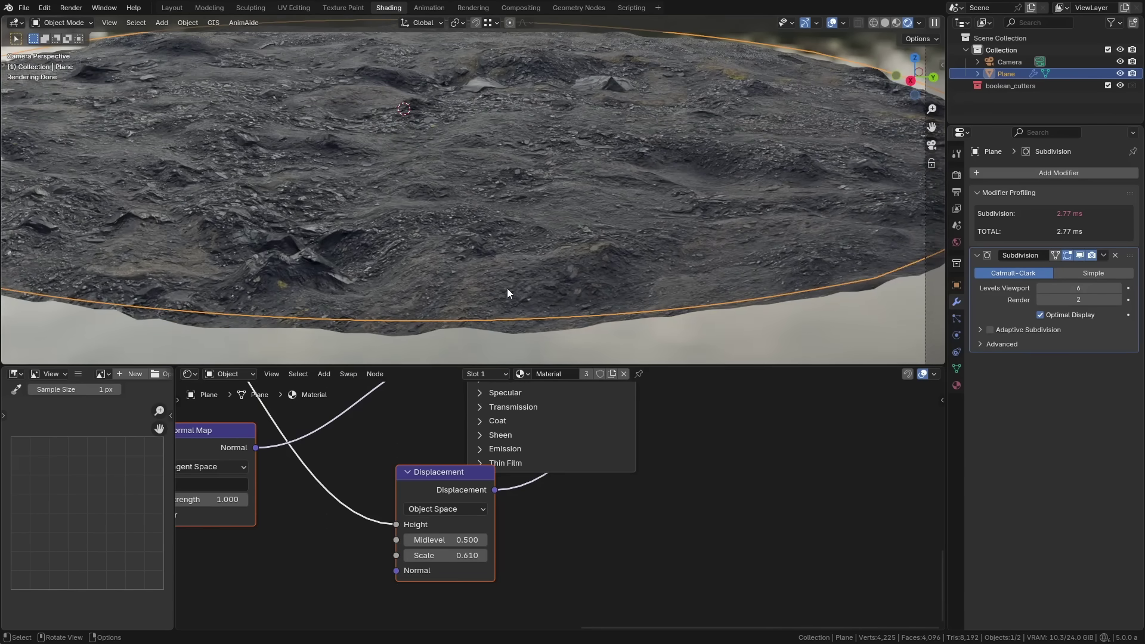
pyautogui.scroll(-4, 507, 288)
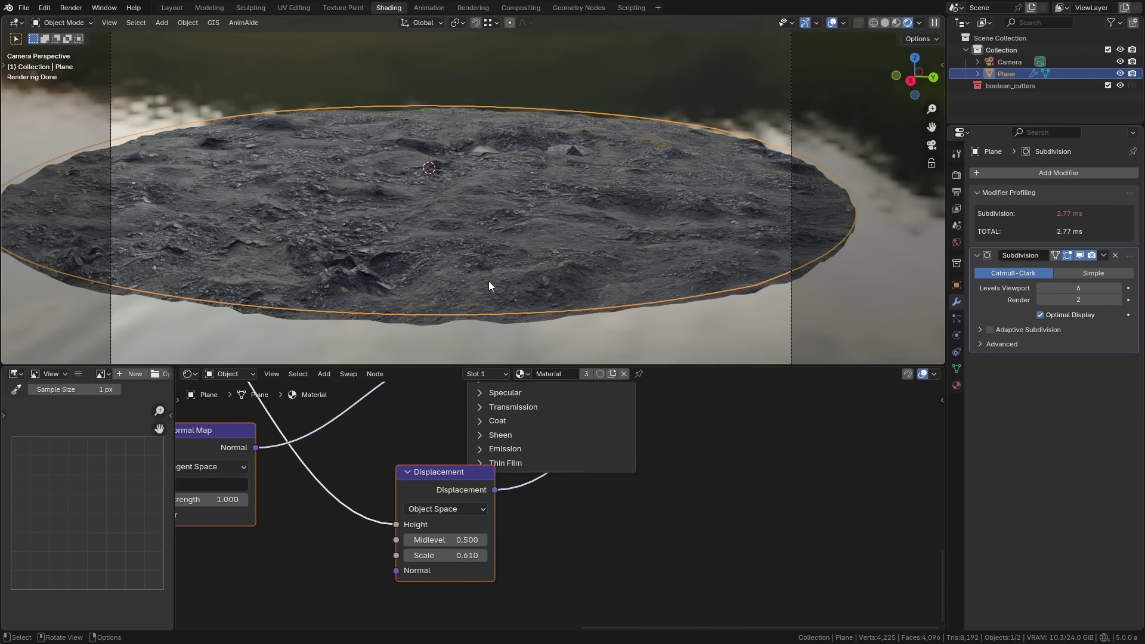
# Step: Enable Adaptive Subdivision at 1.000 px pixel size on the plane and frame the camera view
pyautogui.click(981, 331)
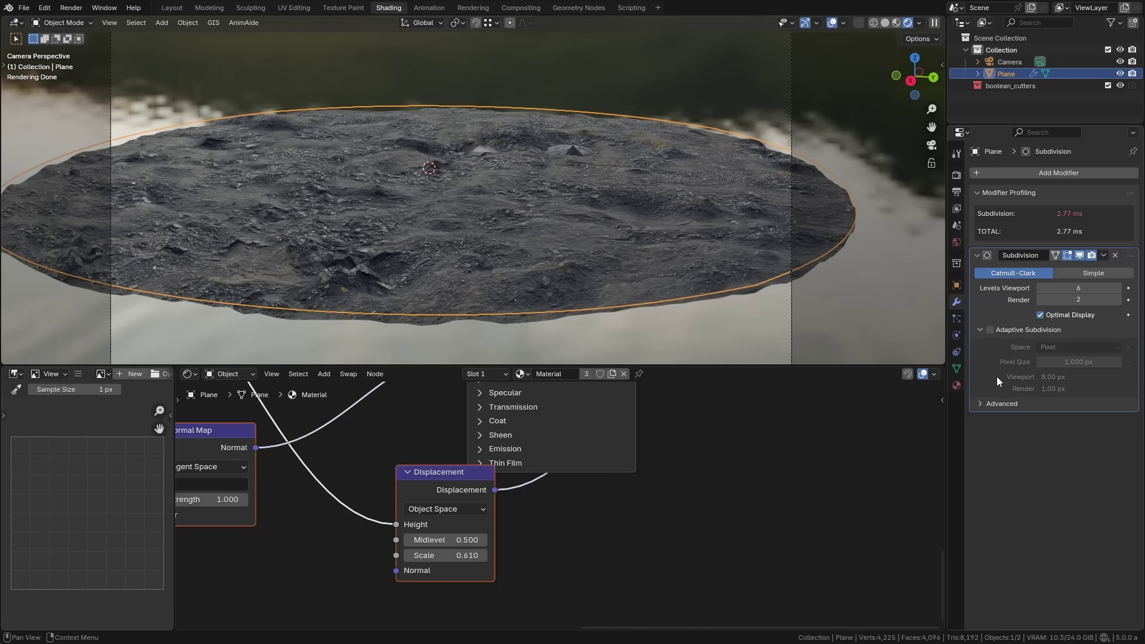
pyautogui.click(991, 330)
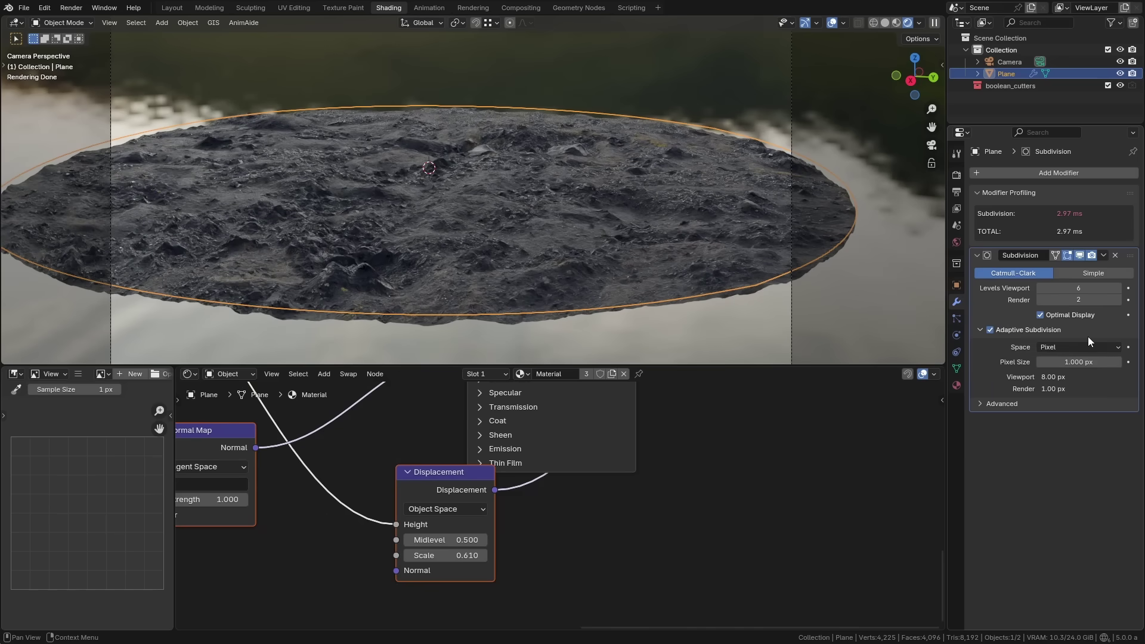
pyautogui.scroll(3, 482, 253)
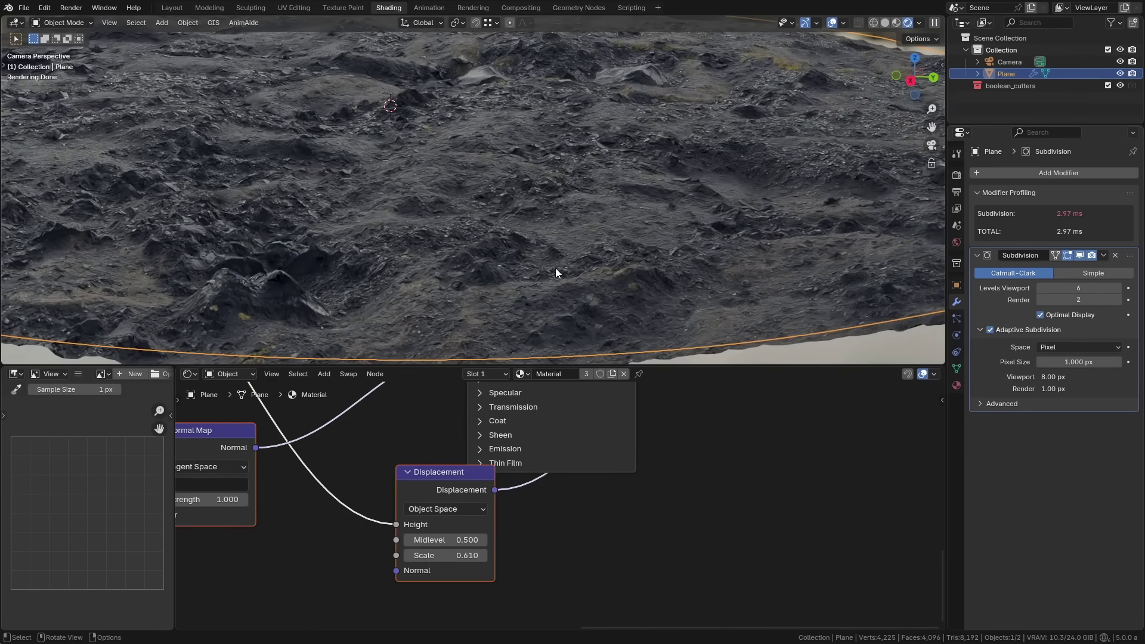
pyautogui.press('Home')
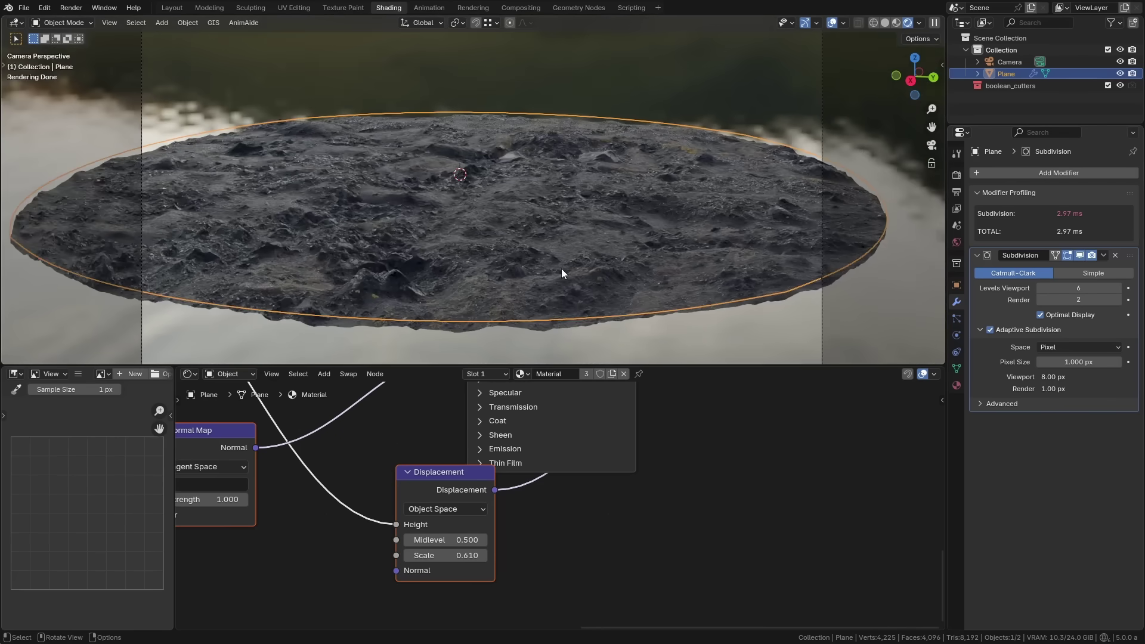
pyautogui.scroll(2, 562, 269)
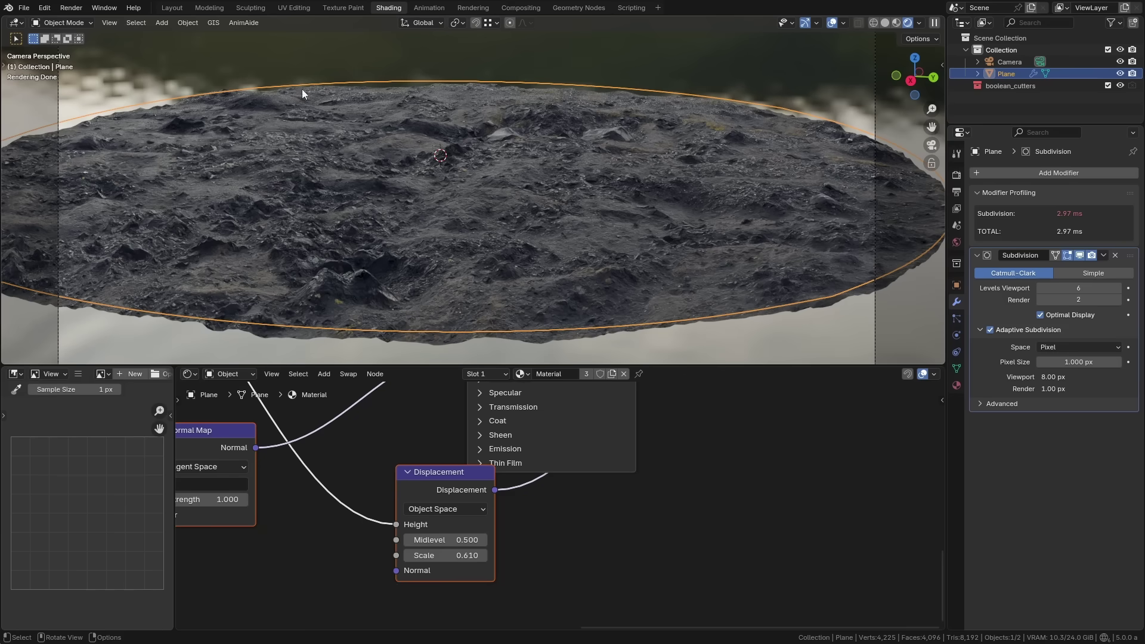
pyautogui.scroll(-4, 612, 111)
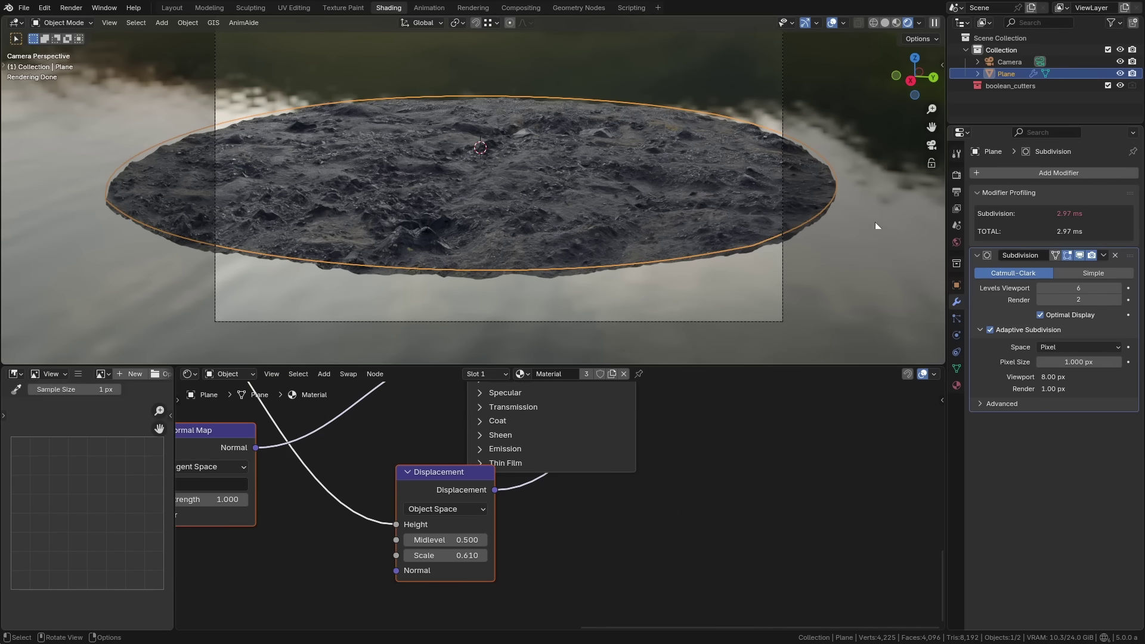
# Step: Add an Array modifier, move it above Subdivision, then delete it again
pyautogui.click(1057, 174)
pyautogui.write('array')
pyautogui.press('Return')
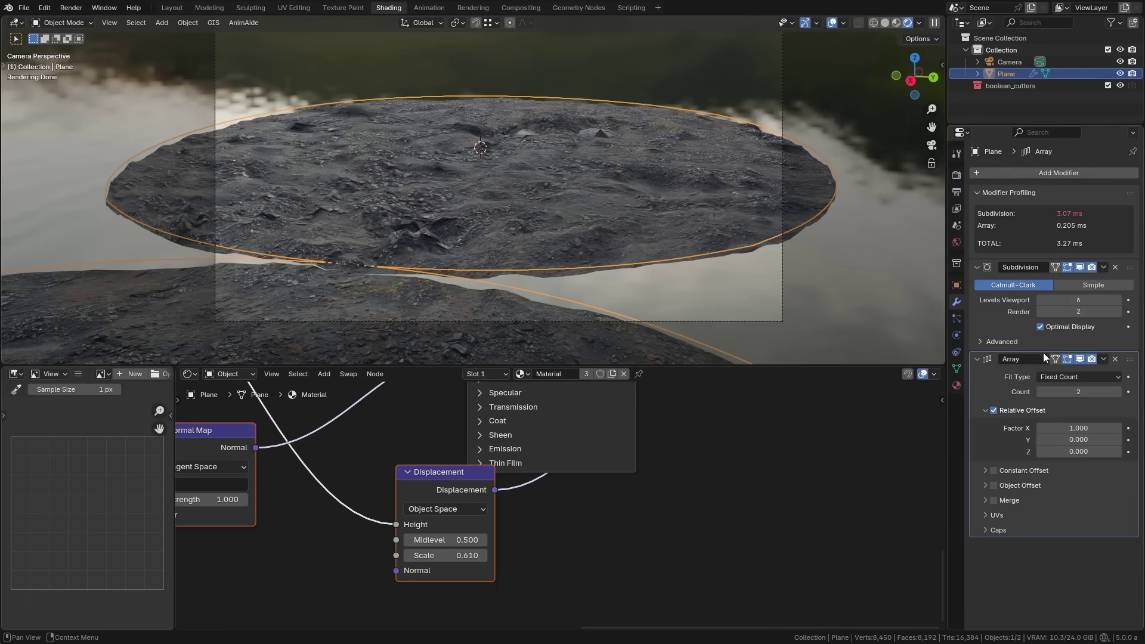
pyautogui.moveTo(1129, 360); pyautogui.dragTo(1124, 268)
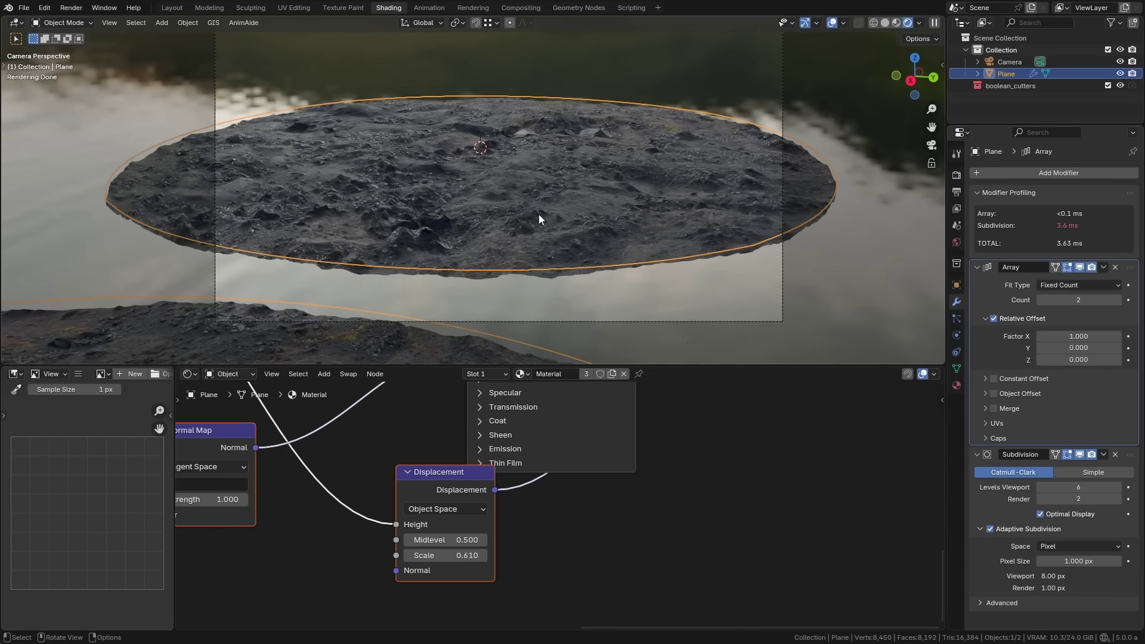
pyautogui.scroll(5, 485, 208)
pyautogui.click(1114, 267)
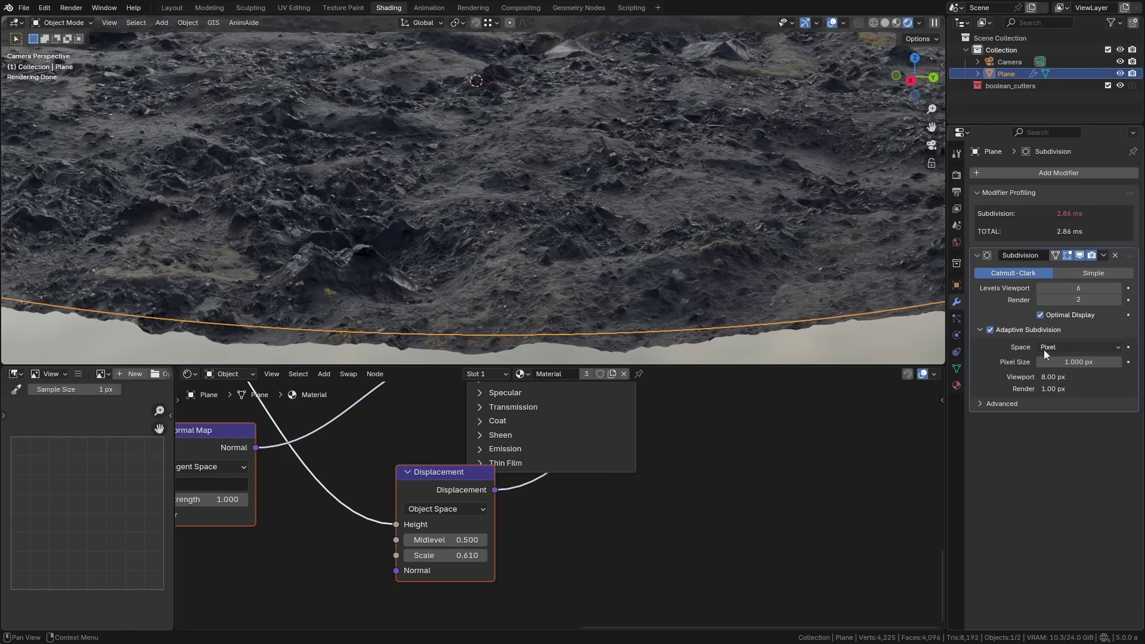
# Step: Set the Adaptive Subdivision space to Object and reselect the terrain plane
pyautogui.click(1060, 352)
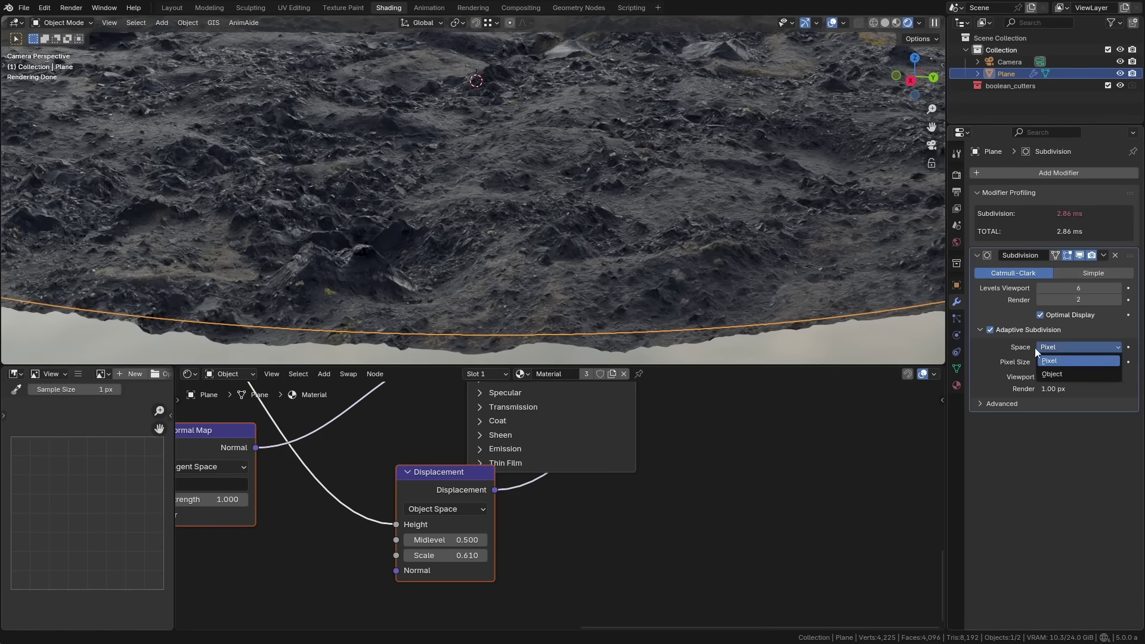
pyautogui.scroll(-4, 727, 294)
pyautogui.scroll(-3, 779, 316)
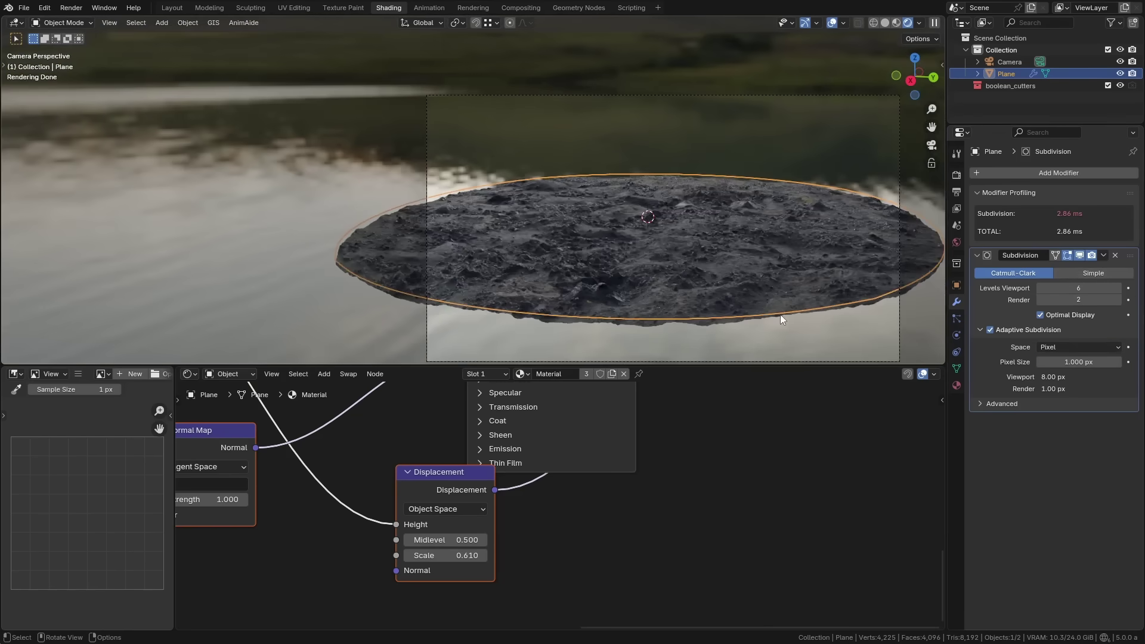
pyautogui.scroll(2, 585, 273)
pyautogui.click(1057, 347)
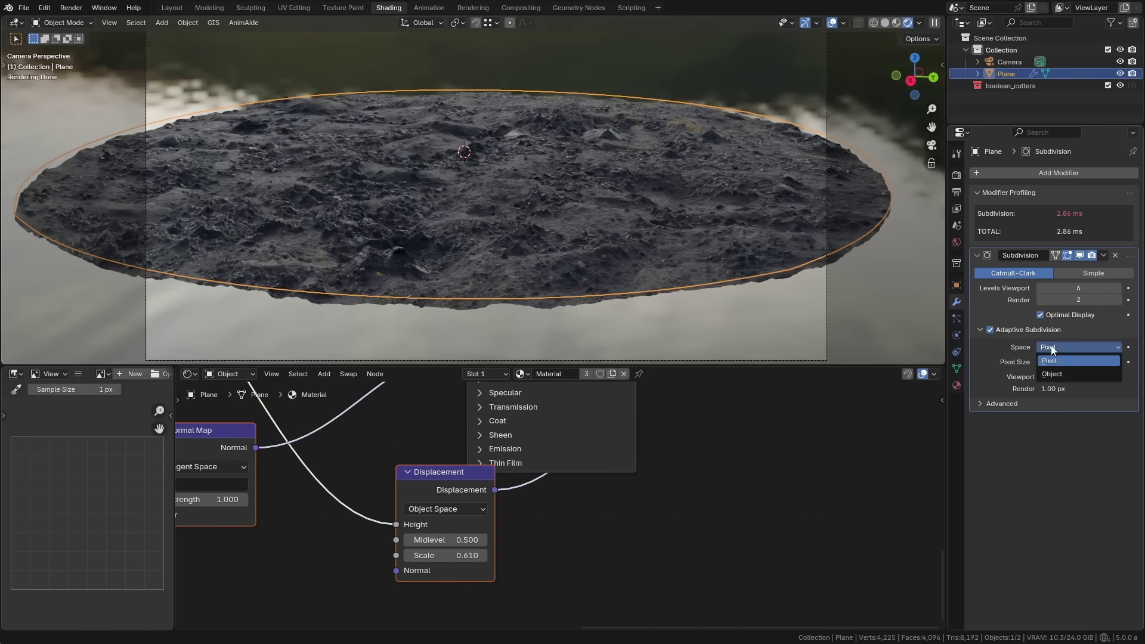
pyautogui.click(716, 323)
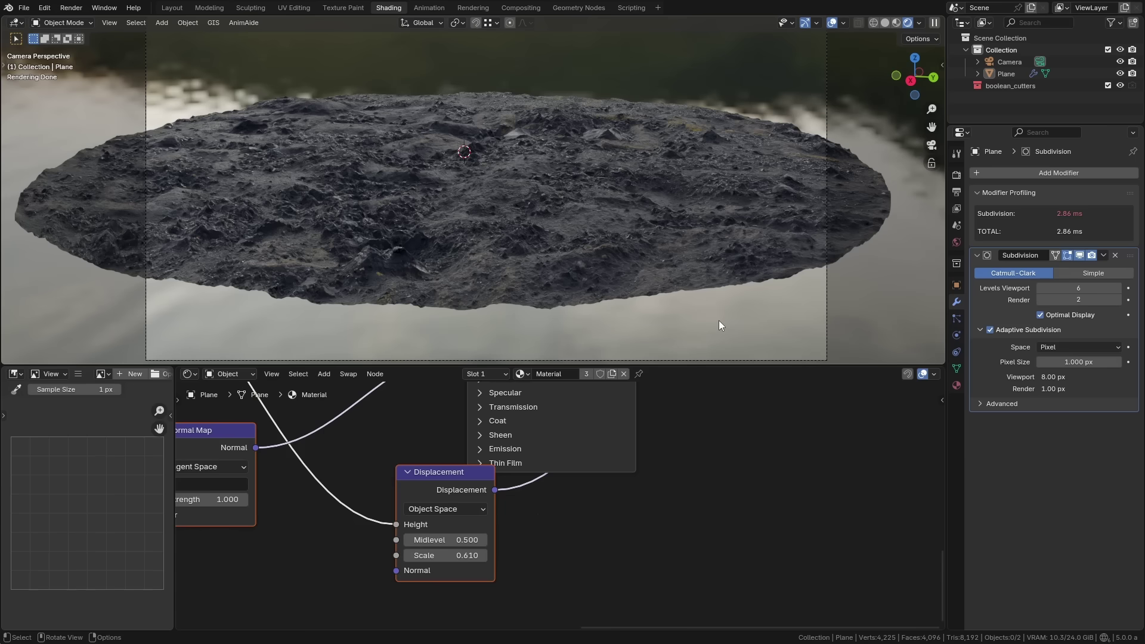
pyautogui.click(1065, 347)
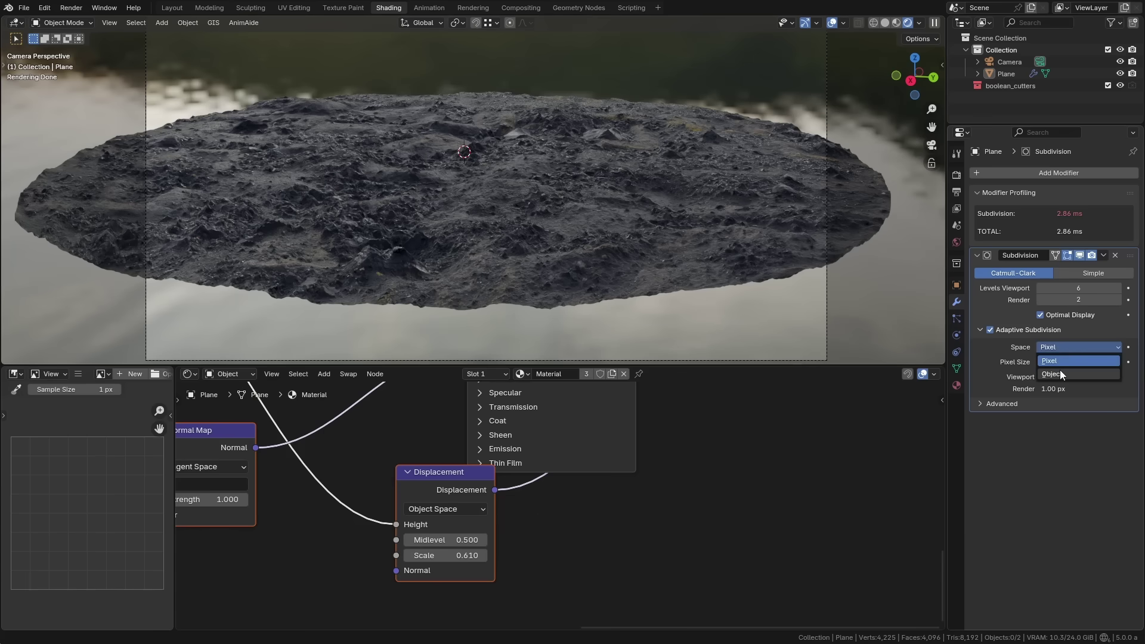
pyautogui.click(1060, 370)
pyautogui.click(529, 301)
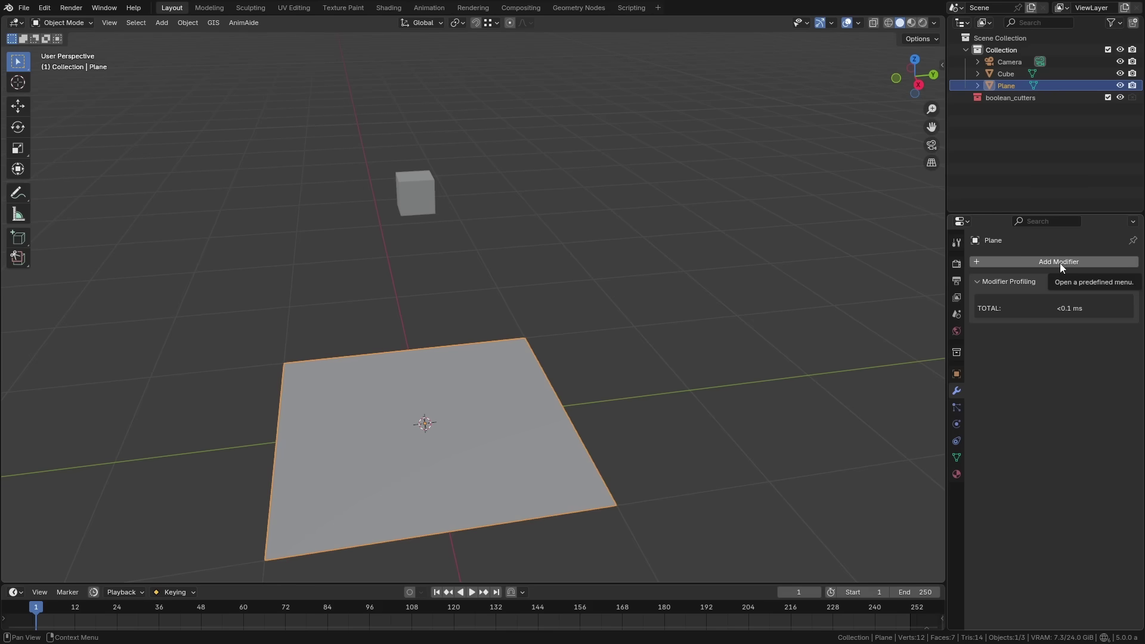
# Step: Add a Scatter on Surface modifier to the plane with the Amount distribution method
pyautogui.click(1060, 263)
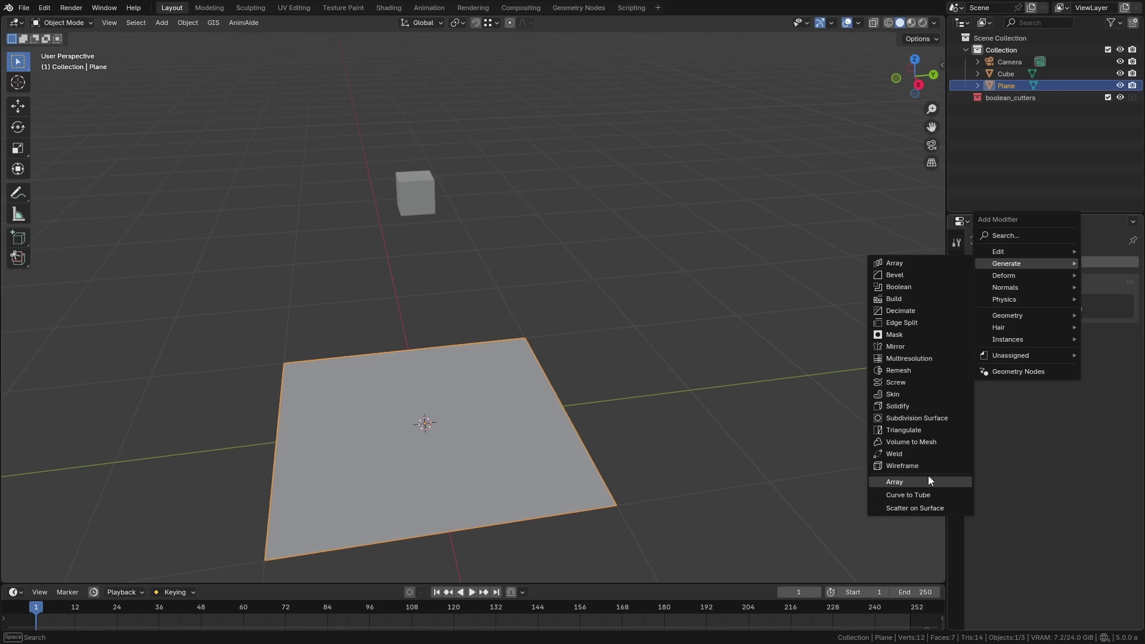
pyautogui.click(925, 508)
pyautogui.scroll(5, 350, 471)
pyautogui.scroll(-2, 459, 467)
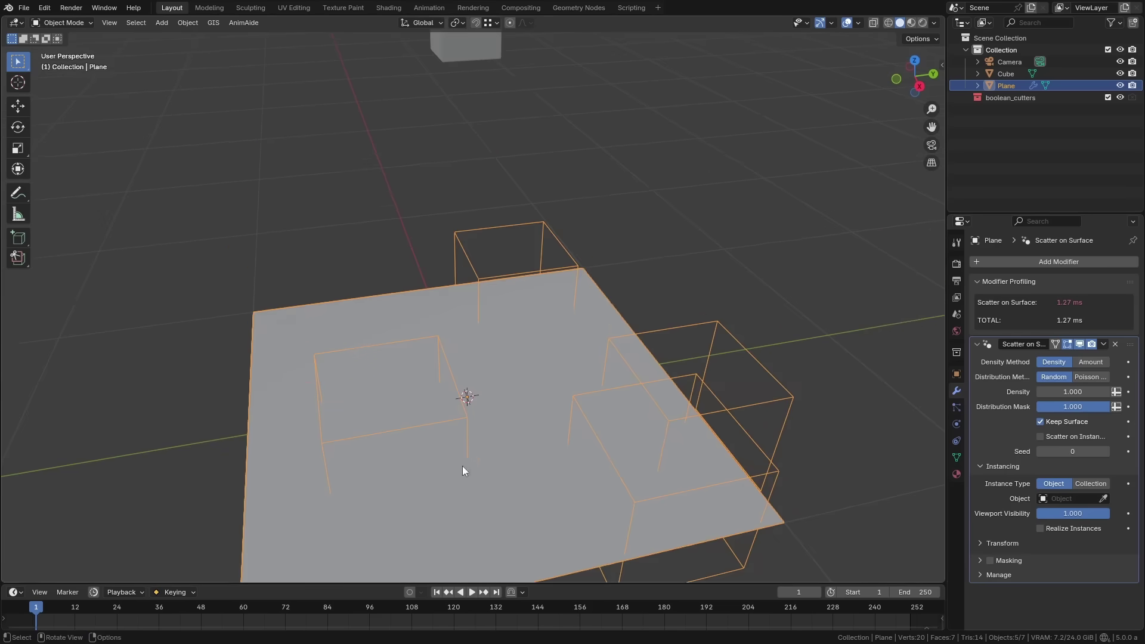
pyautogui.moveTo(1071, 391)
pyautogui.mouseDown()
pyautogui.moveTo(1108, 392)
pyautogui.moveTo(1091, 391)
pyautogui.mouseUp()
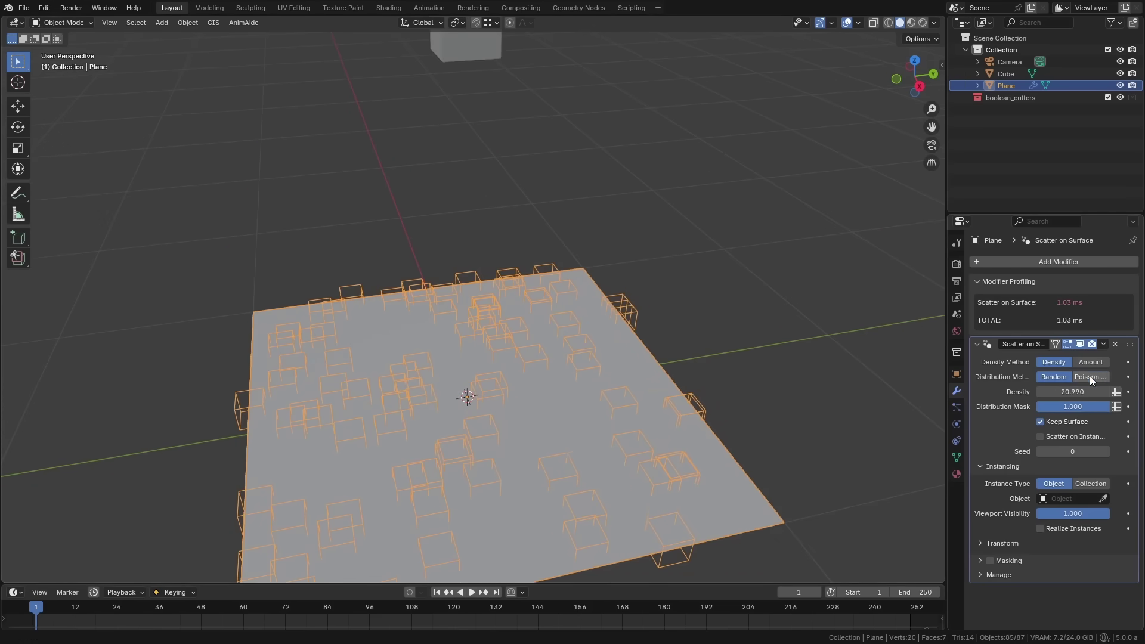
pyautogui.click(1090, 377)
pyautogui.click(1090, 362)
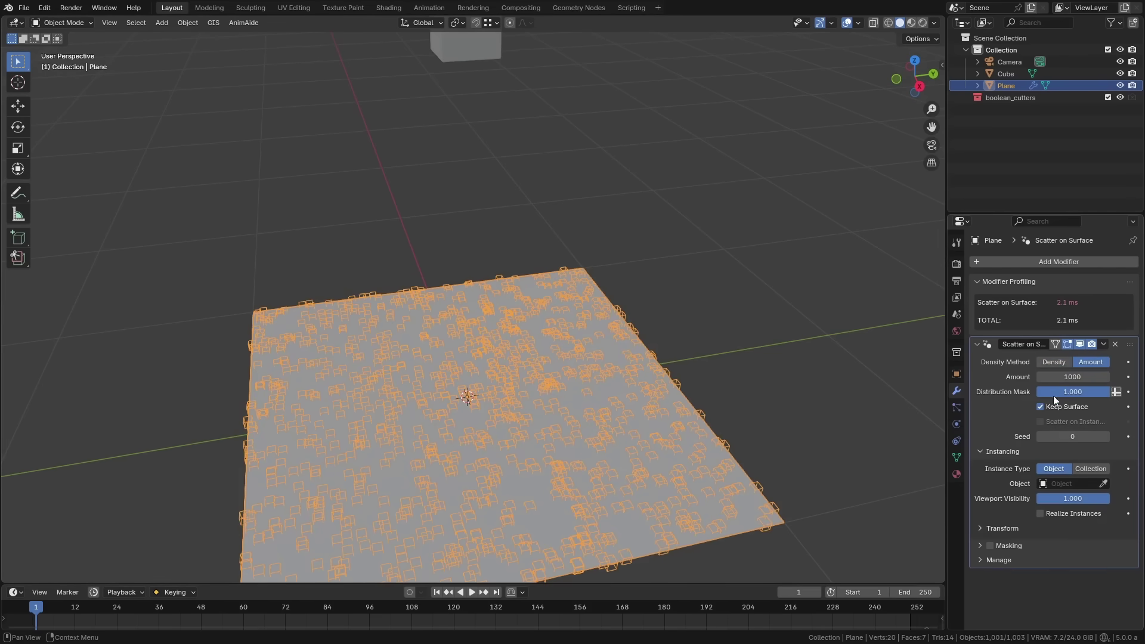
# Step: Eyedrop the Cube as the scattered instance object
pyautogui.click(1103, 484)
pyautogui.click(471, 44)
pyautogui.moveTo(596, 298); pyautogui.dragTo(652, 367, button='middle')
pyautogui.scroll(-3, 653, 367)
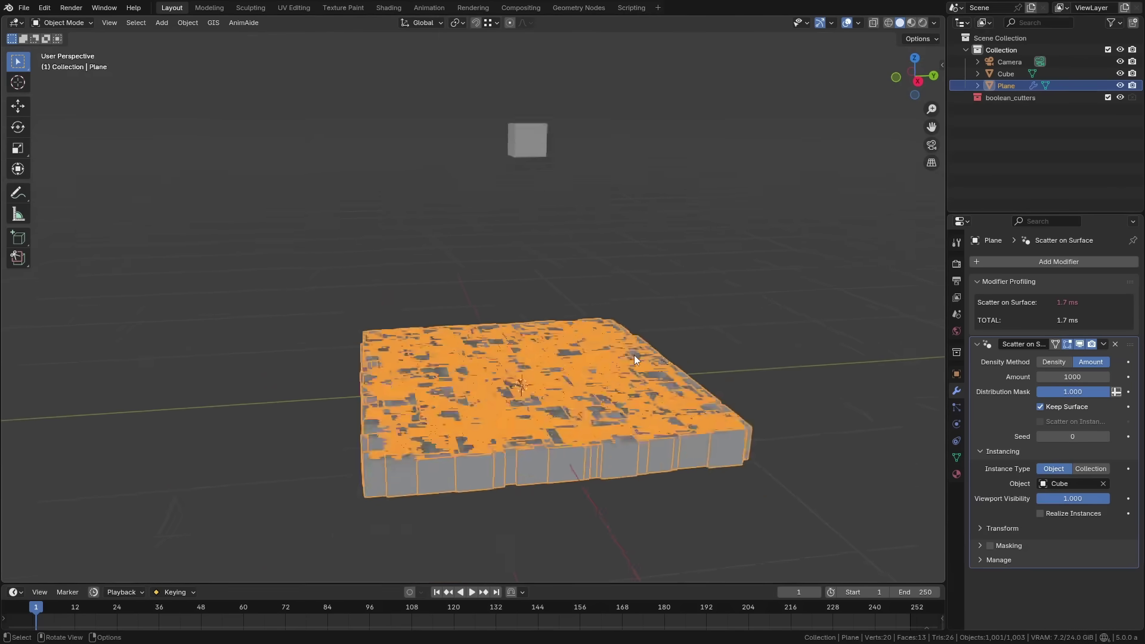
pyautogui.scroll(4, 632, 356)
# Step: Set the scatter Transform scale to 0.1 and deselect everything to view the cubes
pyautogui.click(1001, 528)
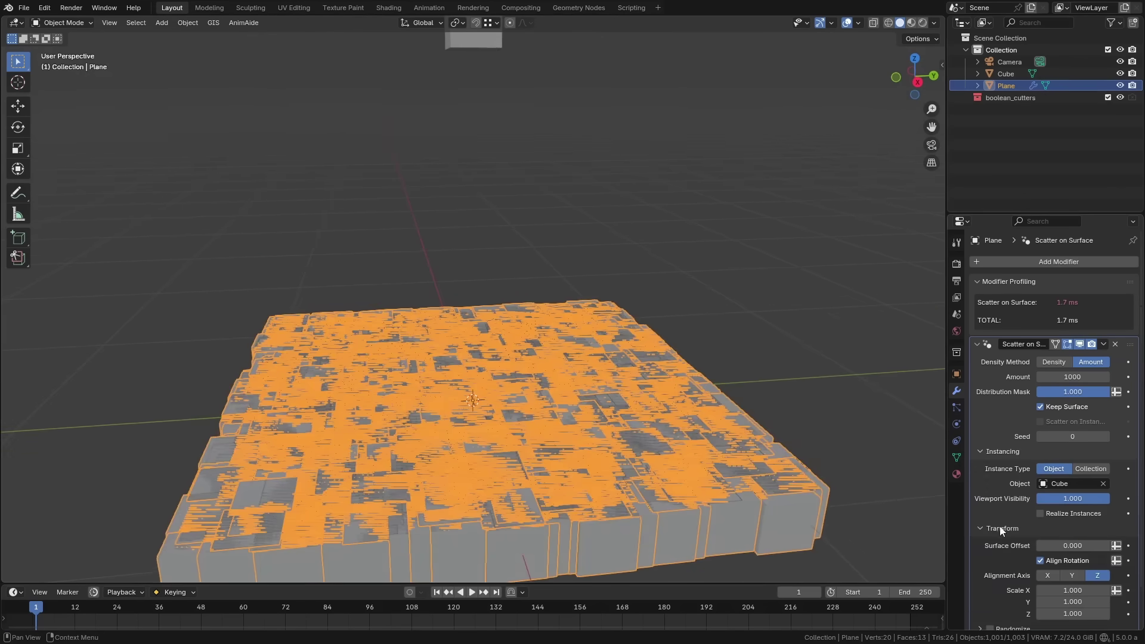
pyautogui.scroll(-2, 1002, 530)
pyautogui.moveTo(1072, 549); pyautogui.dragTo(1013, 573)
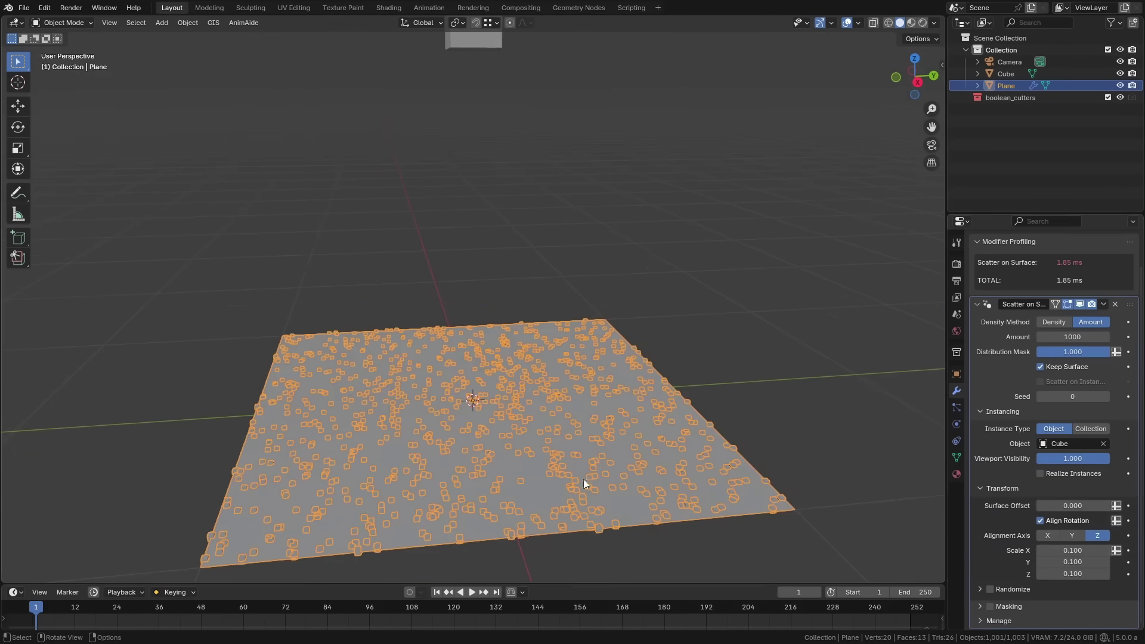
pyautogui.press('z')
pyautogui.press('Escape')
pyautogui.hotkey('alt', 'a')
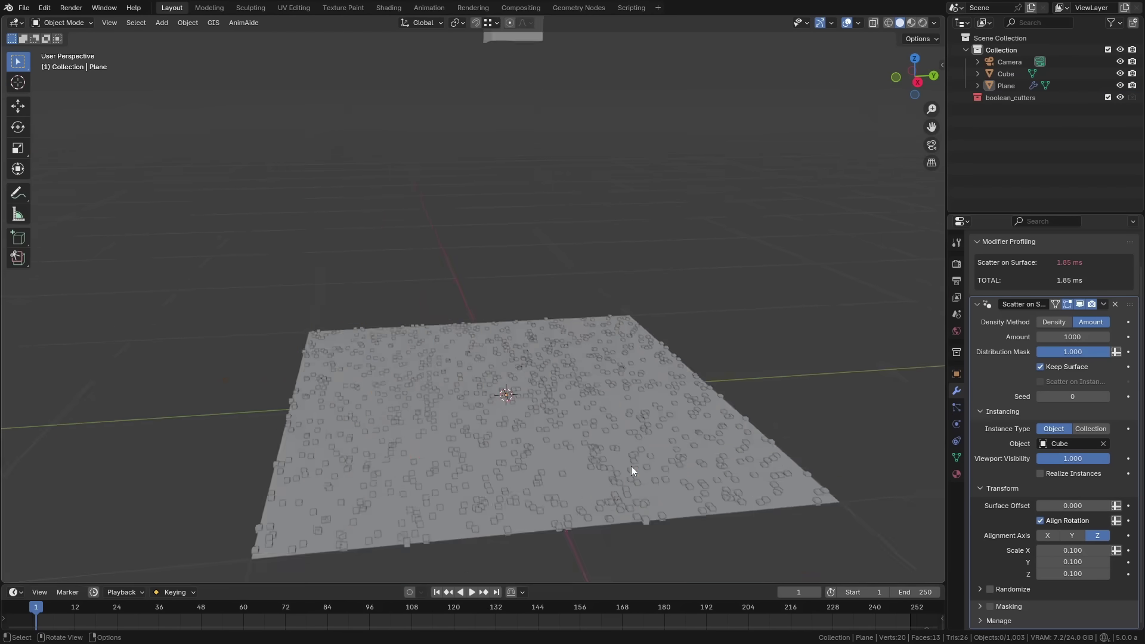
pyautogui.scroll(3, 631, 466)
pyautogui.moveTo(627, 460); pyautogui.dragTo(564, 445, button='middle')
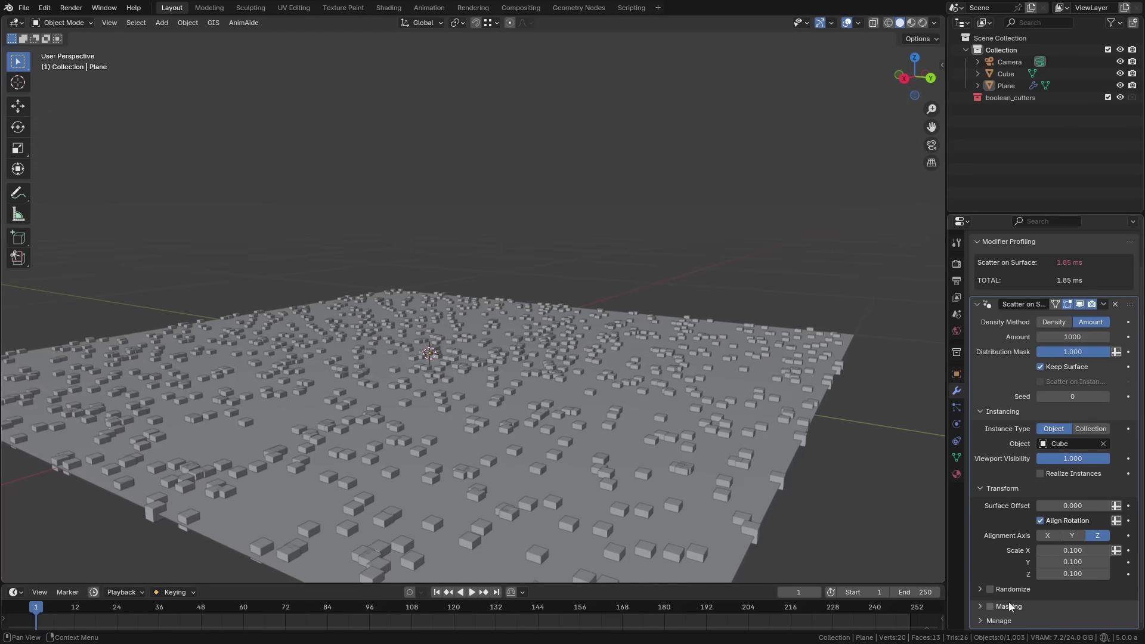
# Step: Enable Randomize with scale 0.624 and random rotation of 60° Y and 90° Z
pyautogui.click(990, 589)
pyautogui.click(982, 589)
pyautogui.scroll(-5, 983, 572)
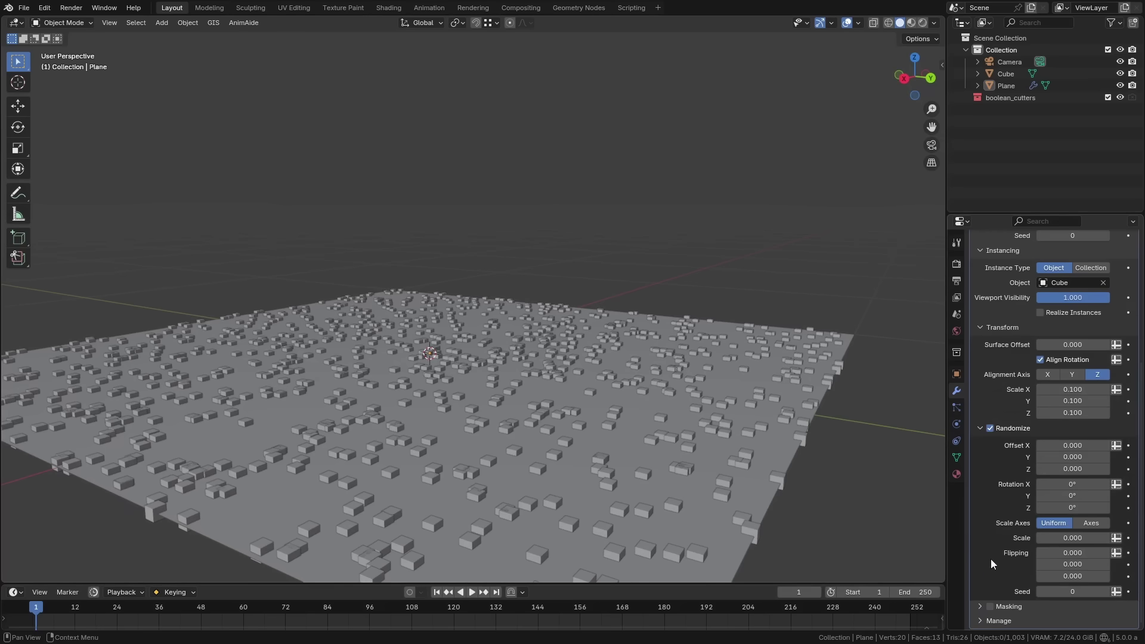
pyautogui.moveTo(1057, 539)
pyautogui.mouseDown()
pyautogui.moveTo(1073, 539)
pyautogui.moveTo(1056, 552)
pyautogui.mouseUp()
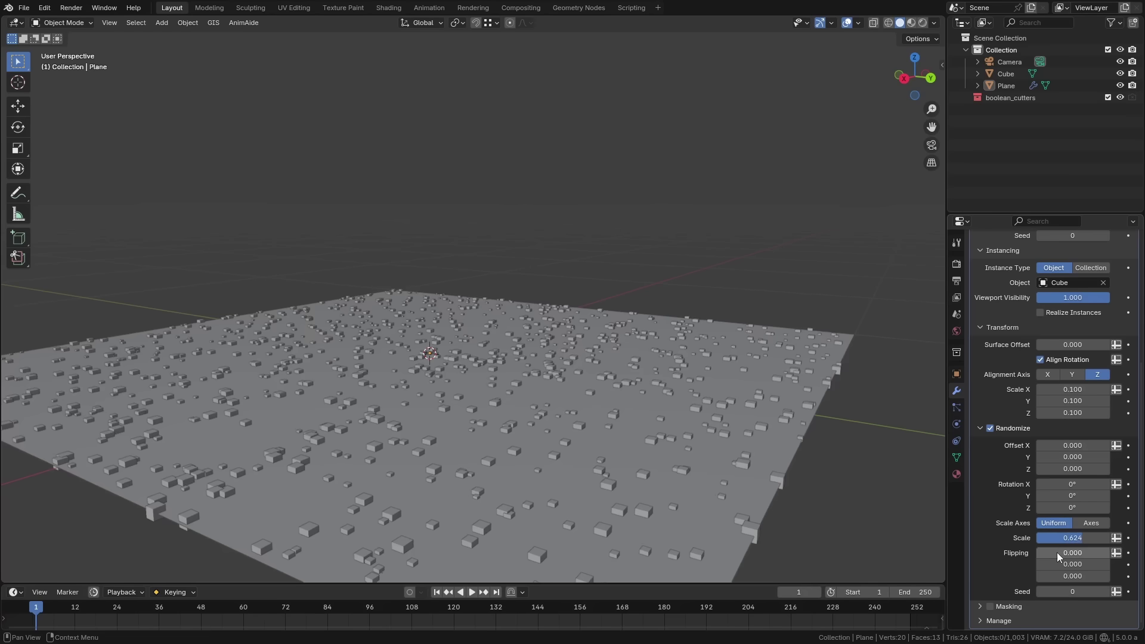
pyautogui.click(1064, 496)
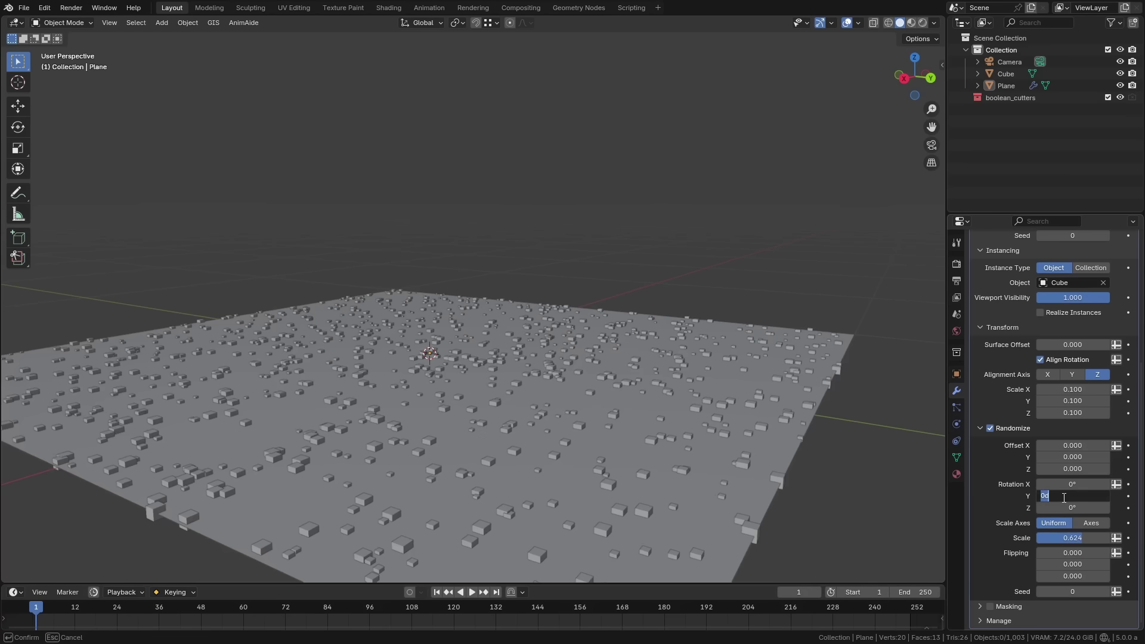
pyautogui.write('60')
pyautogui.click(1072, 507)
pyautogui.write('90')
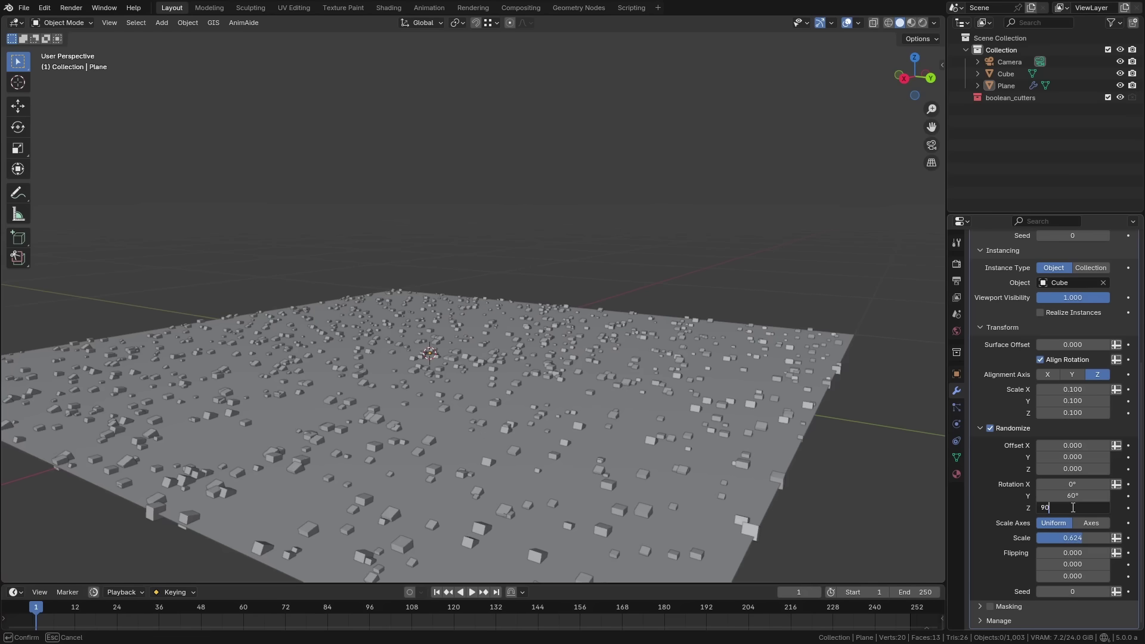
pyautogui.press('Return')
# Step: Orbit and zoom around the plane to inspect the randomly scattered cubes
pyautogui.moveTo(501, 399); pyautogui.dragTo(570, 423, button='middle')
pyautogui.scroll(-5, 547, 431)
pyautogui.scroll(5, 542, 435)
pyautogui.scroll(-5, 543, 435)
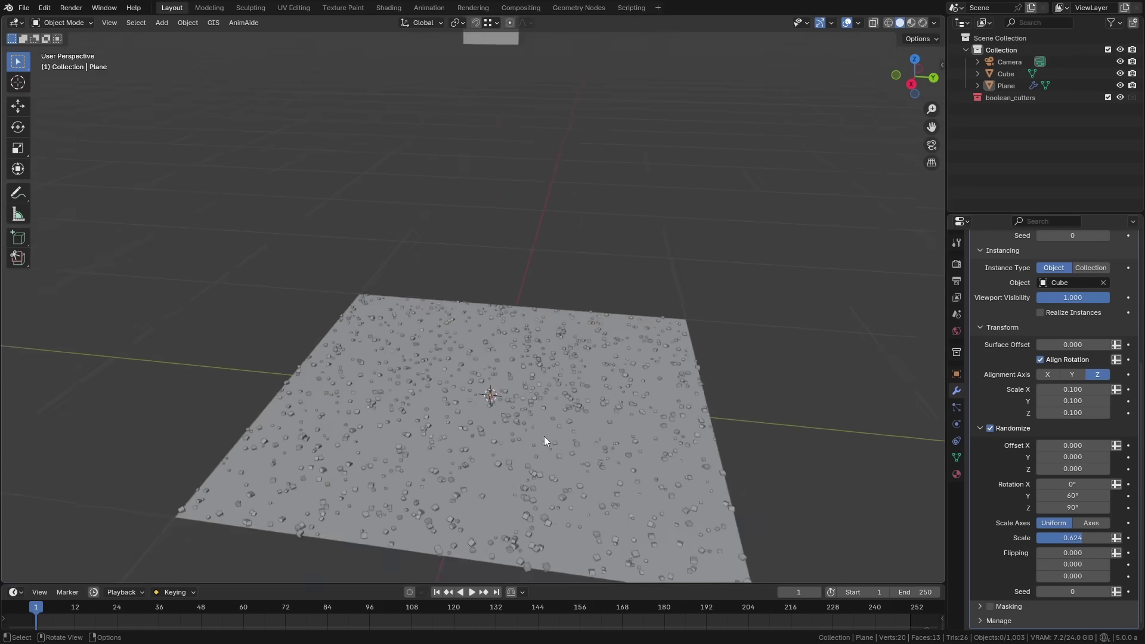
pyautogui.scroll(5, 544, 435)
pyautogui.scroll(-6, 542, 435)
pyautogui.moveTo(509, 424)
pyautogui.mouseDown(button='middle')
pyautogui.moveTo(471, 428)
pyautogui.moveTo(498, 430)
pyautogui.mouseUp(button='middle')
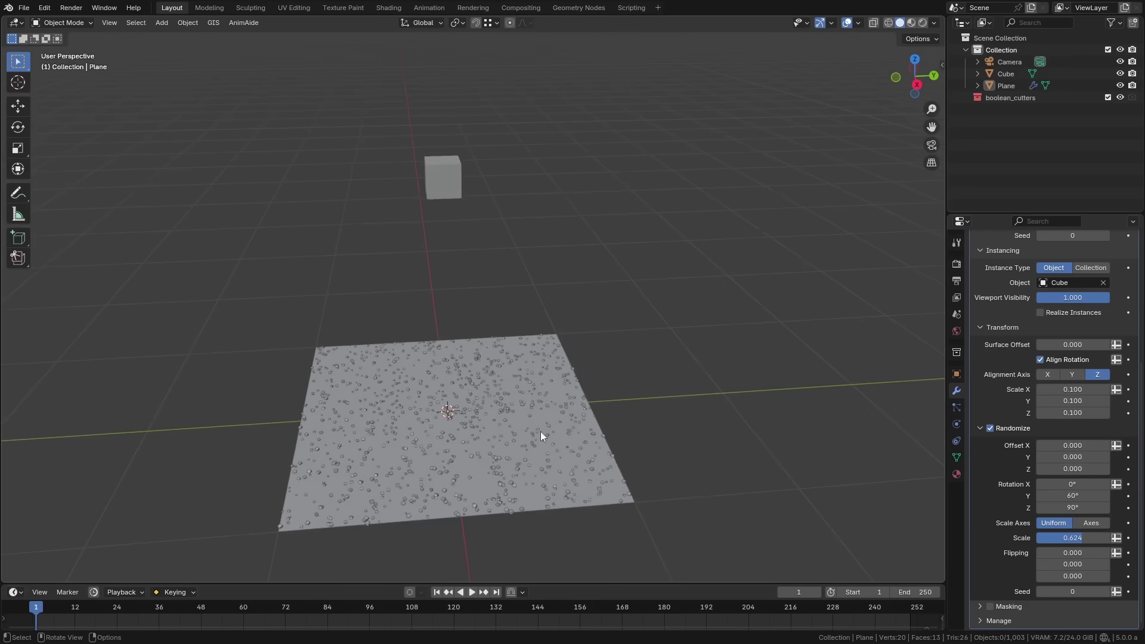
pyautogui.scroll(8, 1021, 412)
pyautogui.moveTo(706, 489); pyautogui.dragTo(345, 155)
# Step: Delete the plane and cube, then add a fresh cube mesh
pyautogui.press('Delete')
pyautogui.hotkey('shift', 'a')
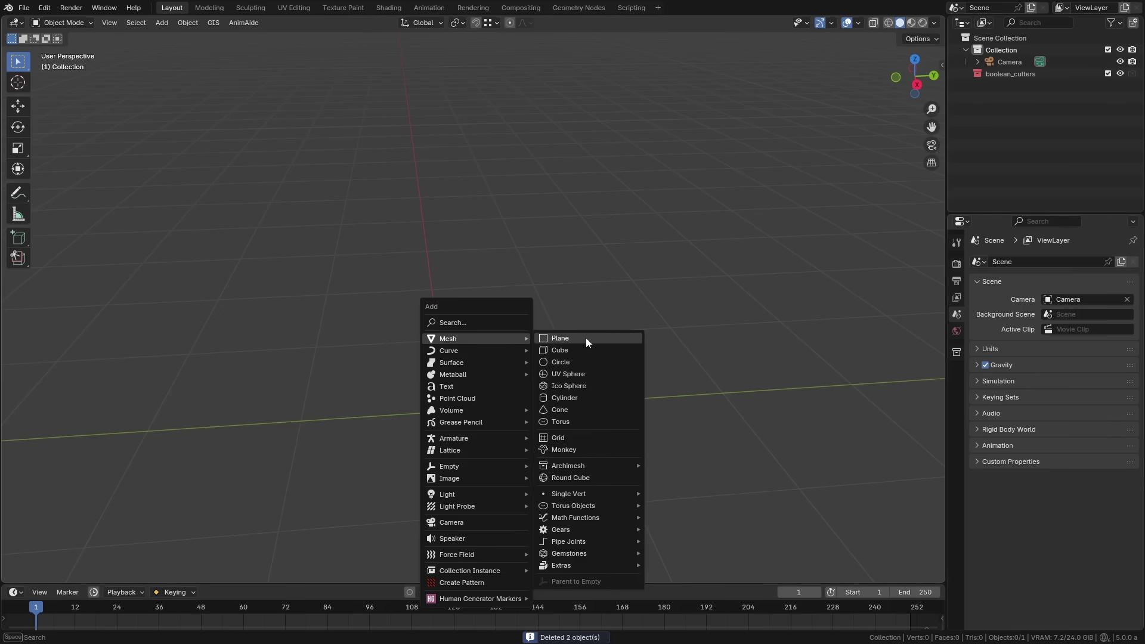
pyautogui.click(587, 350)
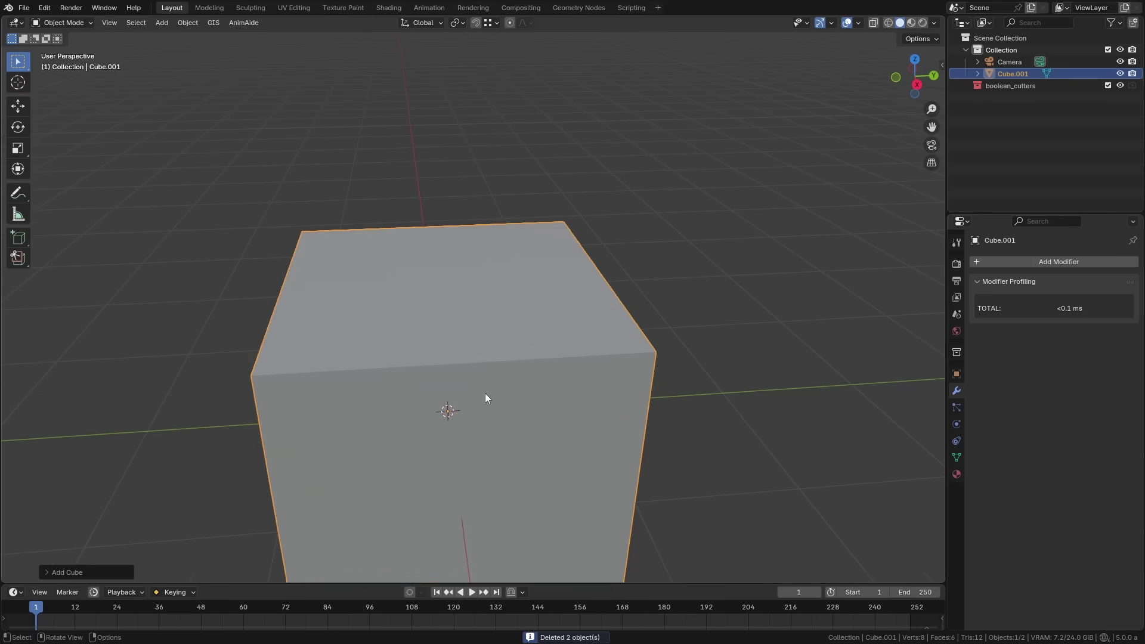
# Step: Add the geometry-nodes Array modifier to the new cube
pyautogui.click(1040, 262)
pyautogui.moveTo(1040, 261)
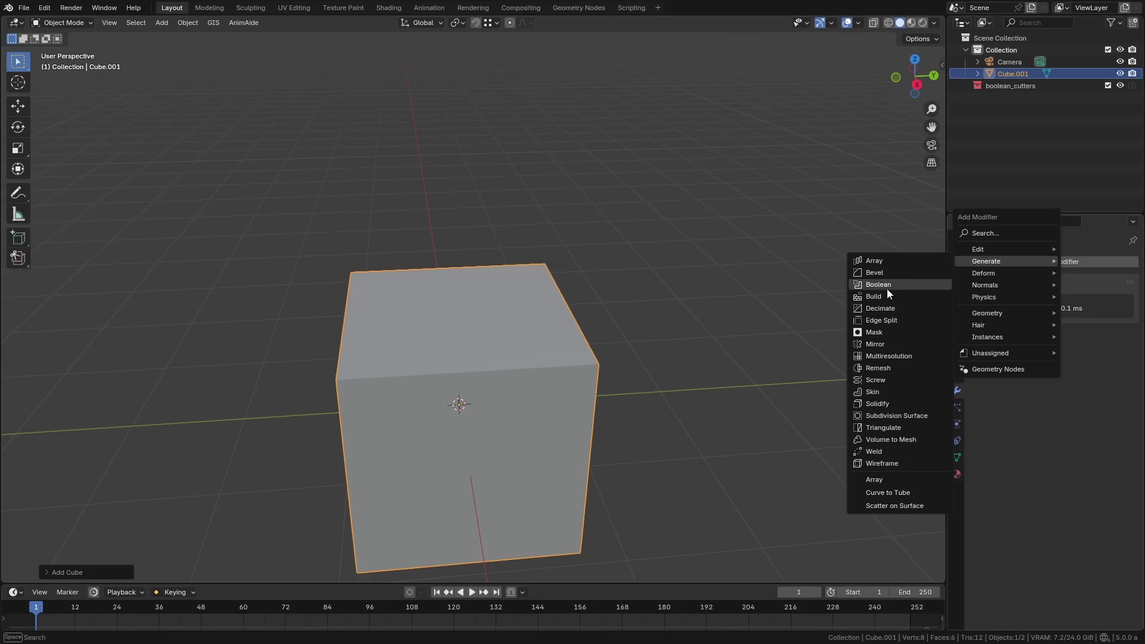
pyautogui.click(910, 480)
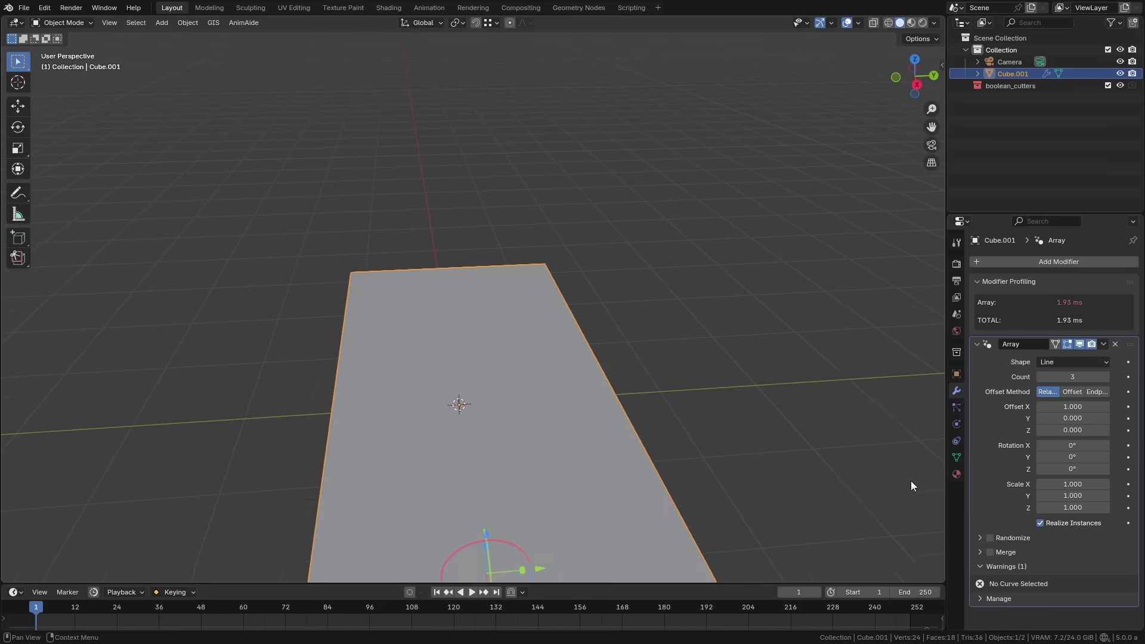
pyautogui.moveTo(656, 406); pyautogui.dragTo(546, 364, button='middle')
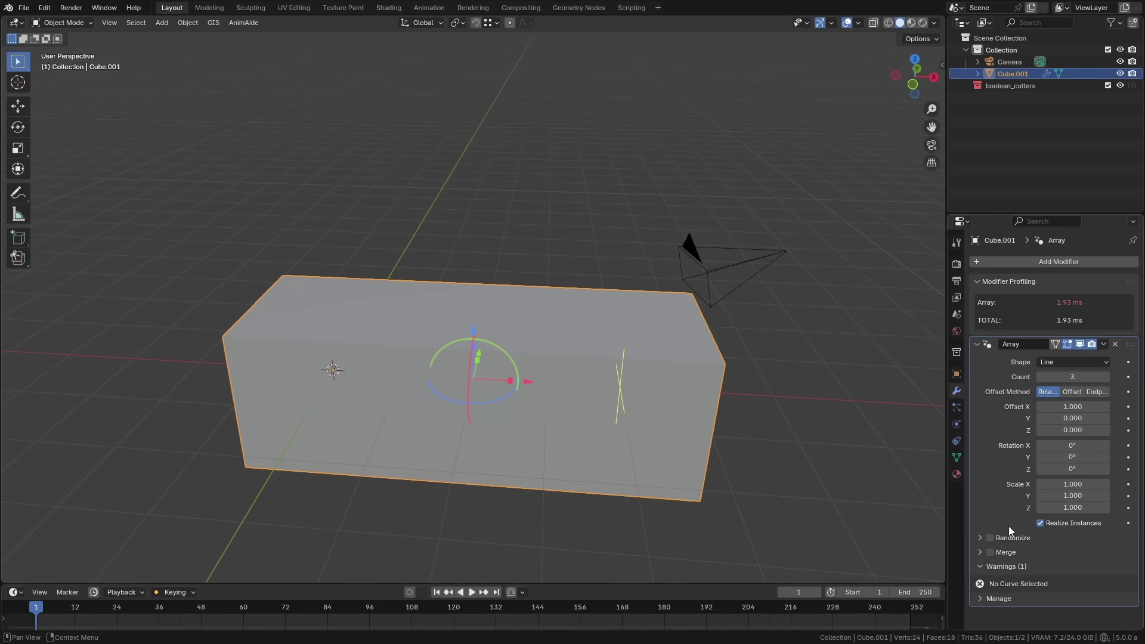
# Step: Enable Randomize on the array, try random rotation and scale, then reset scale to 0
pyautogui.click(989, 538)
pyautogui.click(981, 539)
pyautogui.scroll(-6, 981, 539)
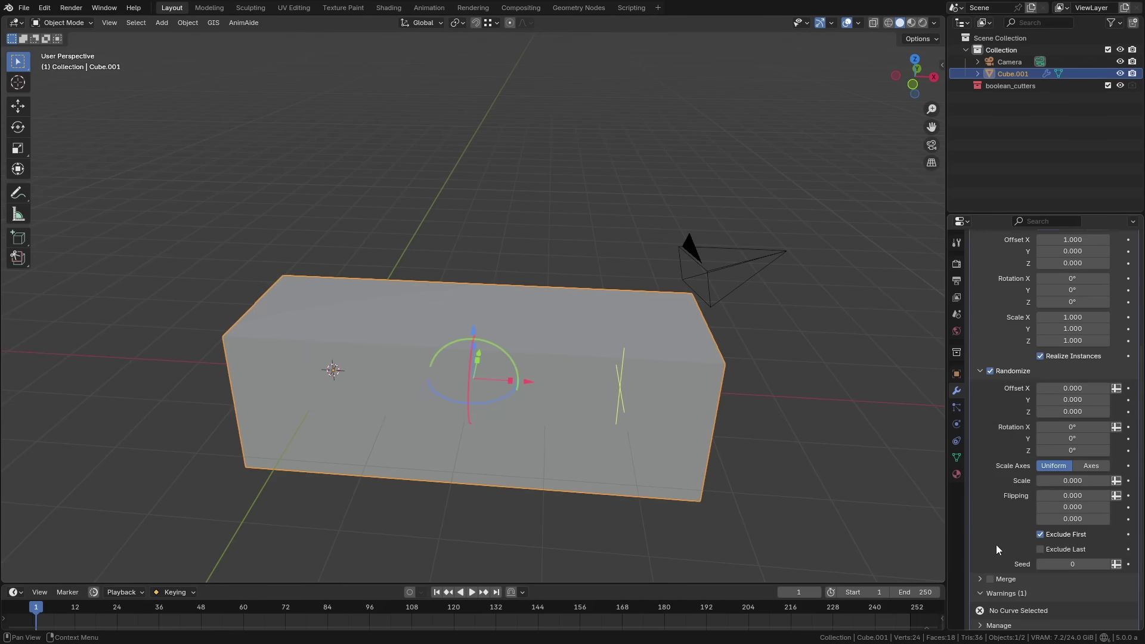
pyautogui.moveTo(1073, 438); pyautogui.dragTo(1072, 427)
pyautogui.moveTo(1072, 480)
pyautogui.mouseDown()
pyautogui.moveTo(1097, 481)
pyautogui.moveTo(1079, 481)
pyautogui.mouseUp()
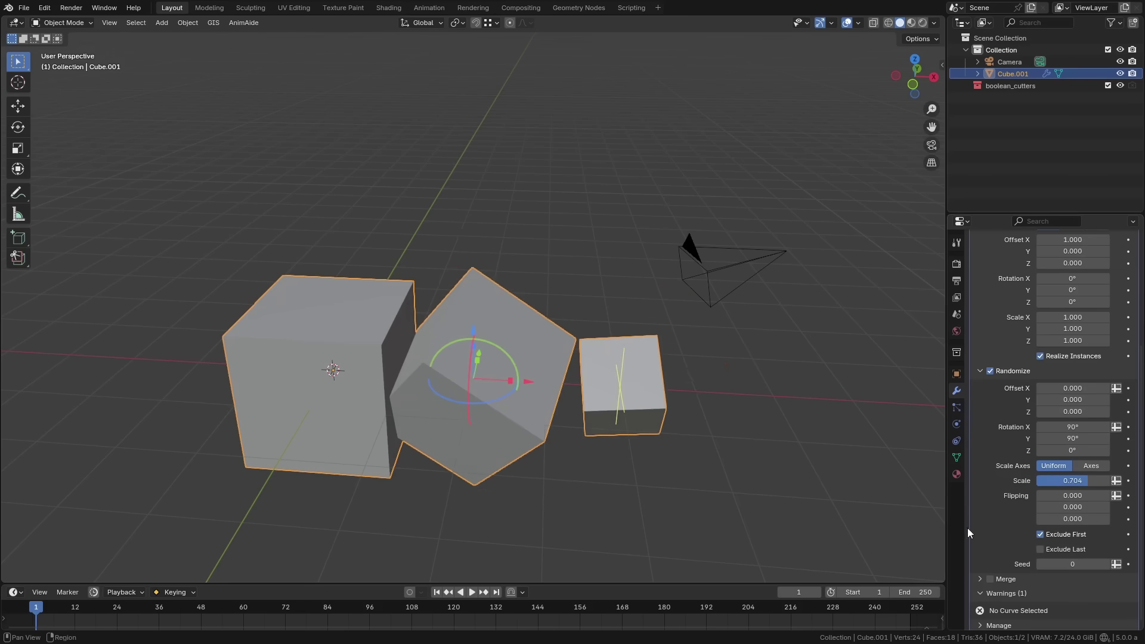
pyautogui.press('BackSpace')
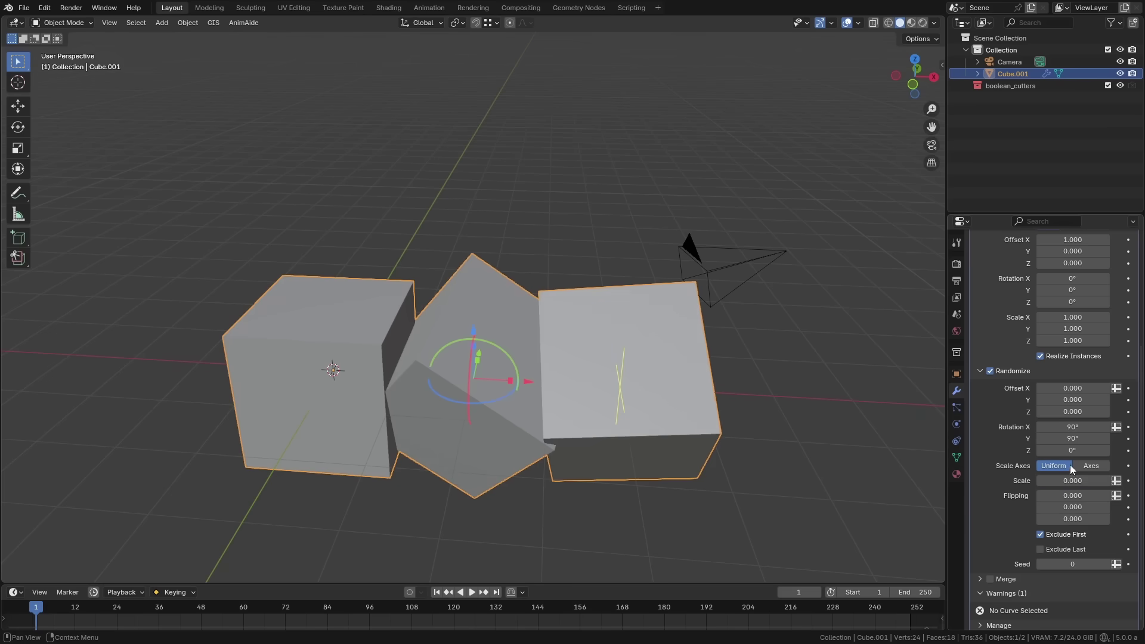
# Step: Set the random rotation on X, Y and Z to 90°, then reset it to 0°
pyautogui.moveTo(1070, 427); pyautogui.dragTo(1071, 450)
pyautogui.press('End')
pyautogui.write('.')
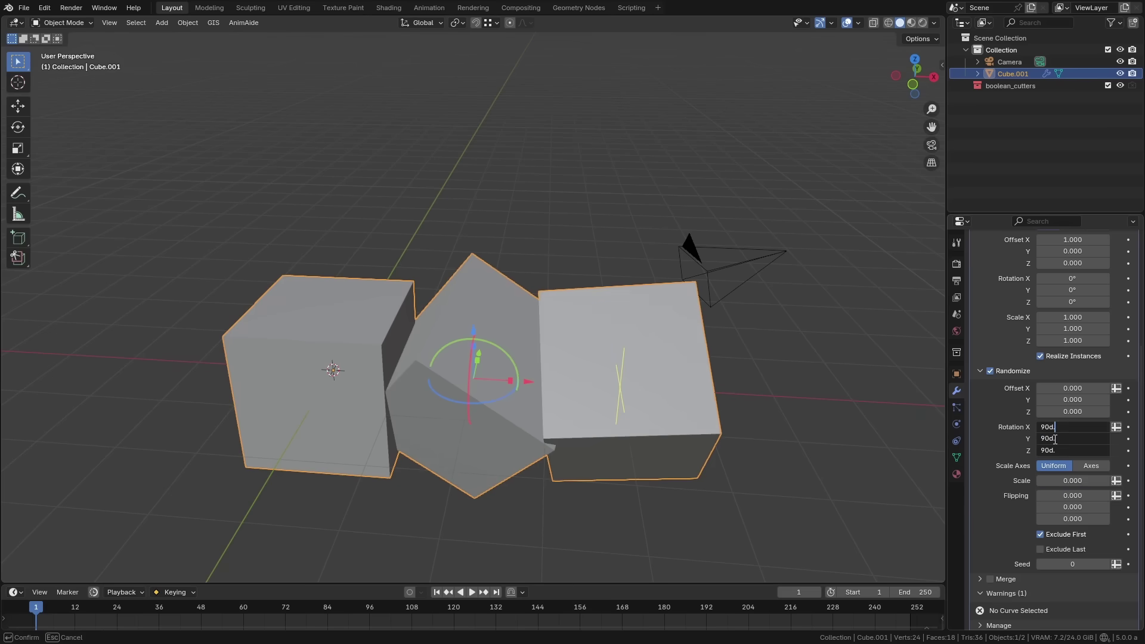
pyautogui.press('Return')
pyautogui.press('BackSpace')
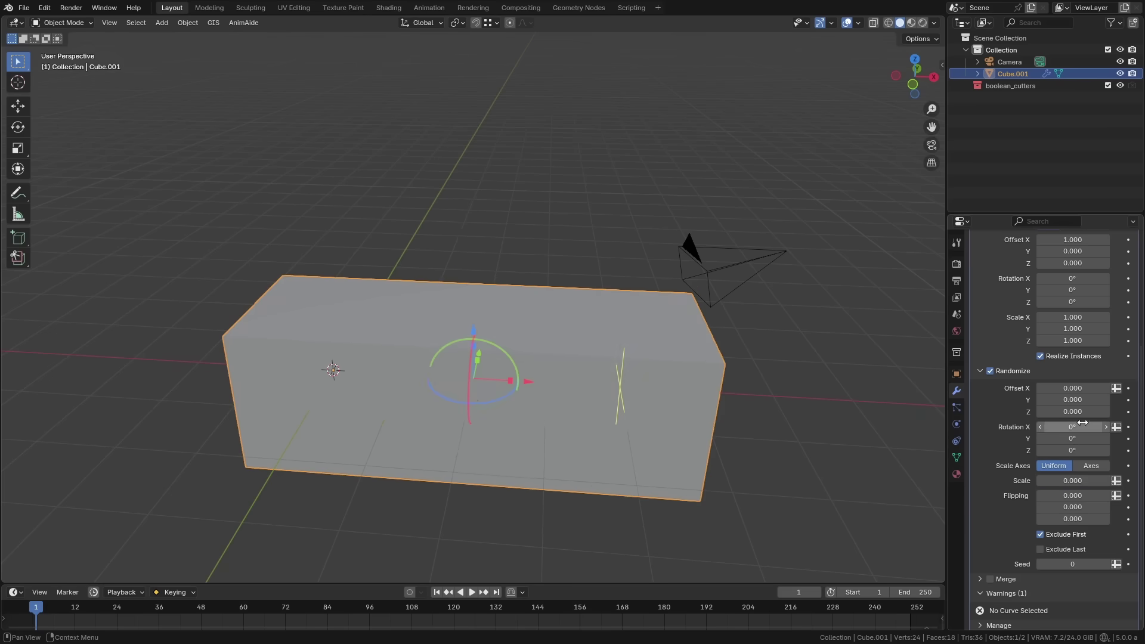
pyautogui.scroll(7, 1071, 370)
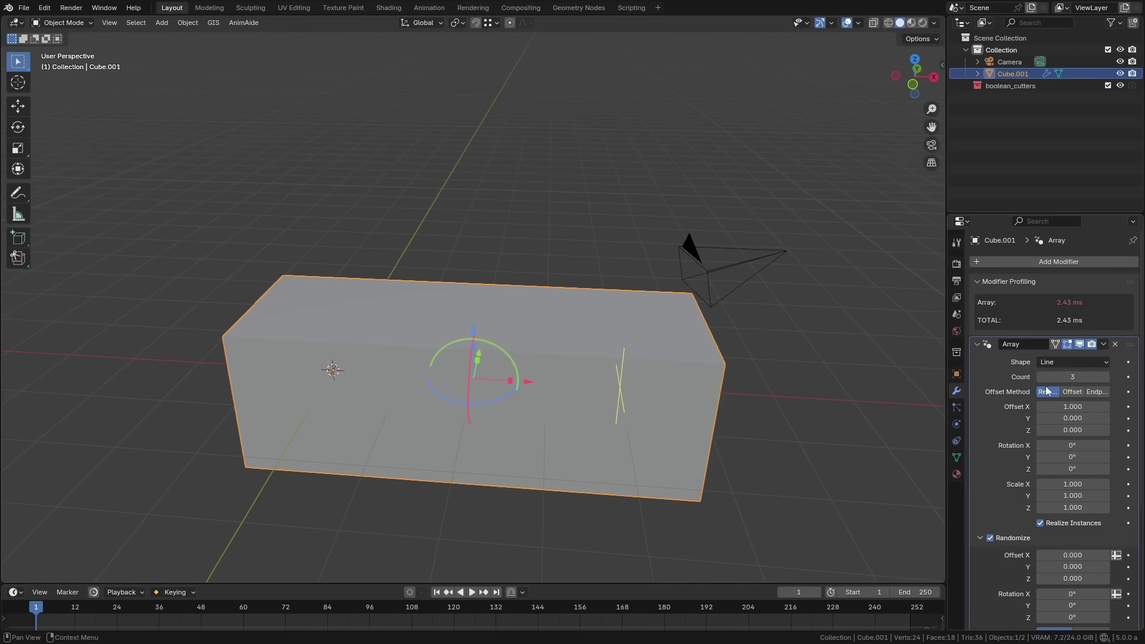
# Step: Set the Array shape to Circle and offset the cube mesh to the left in Edit Mode
pyautogui.click(1069, 364)
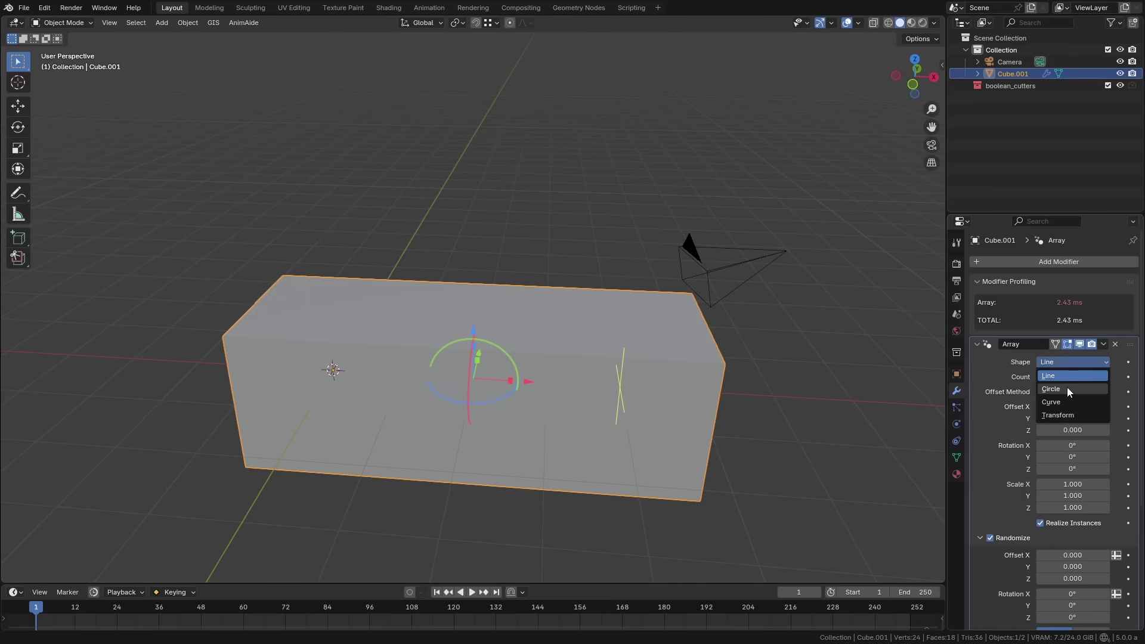
pyautogui.click(1067, 388)
pyautogui.moveTo(529, 392); pyautogui.dragTo(639, 384, button='middle')
pyautogui.press('Tab')
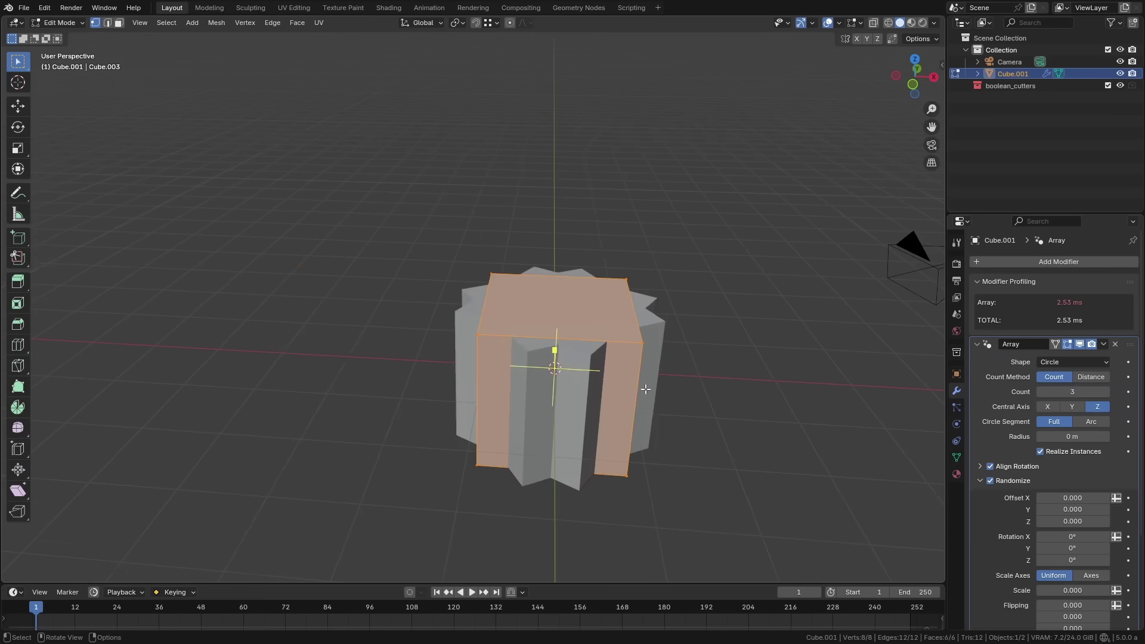
pyautogui.press('g')
pyautogui.click(494, 386)
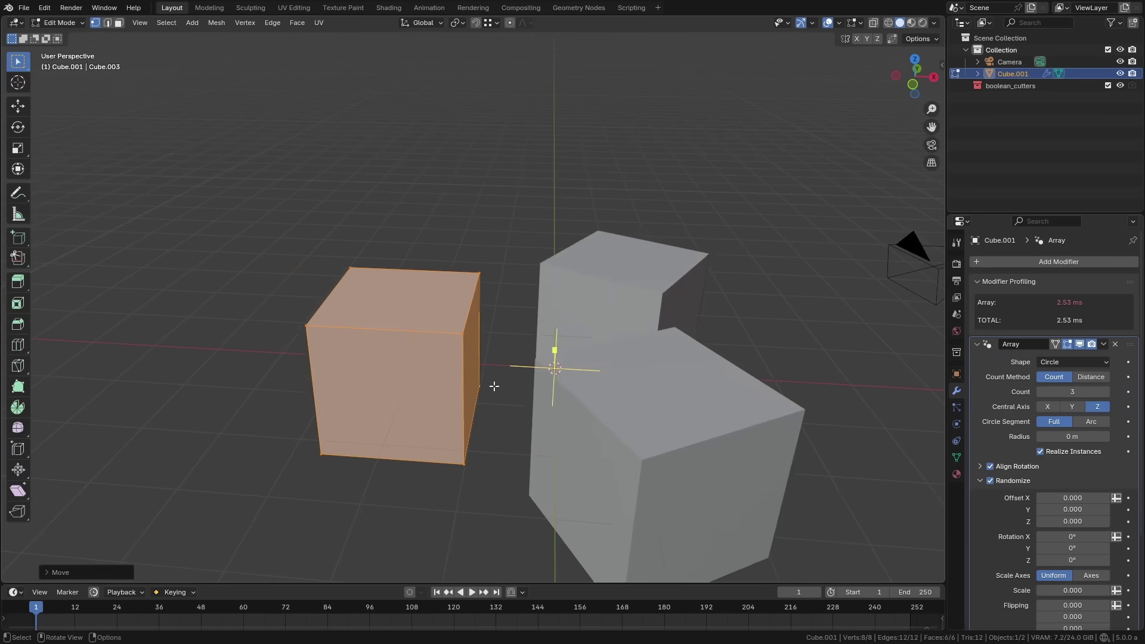
pyautogui.press('Tab')
# Step: Raise the array count to 7 and move the cube mesh up along Z
pyautogui.moveTo(494, 385); pyautogui.dragTo(372, 418, button='middle')
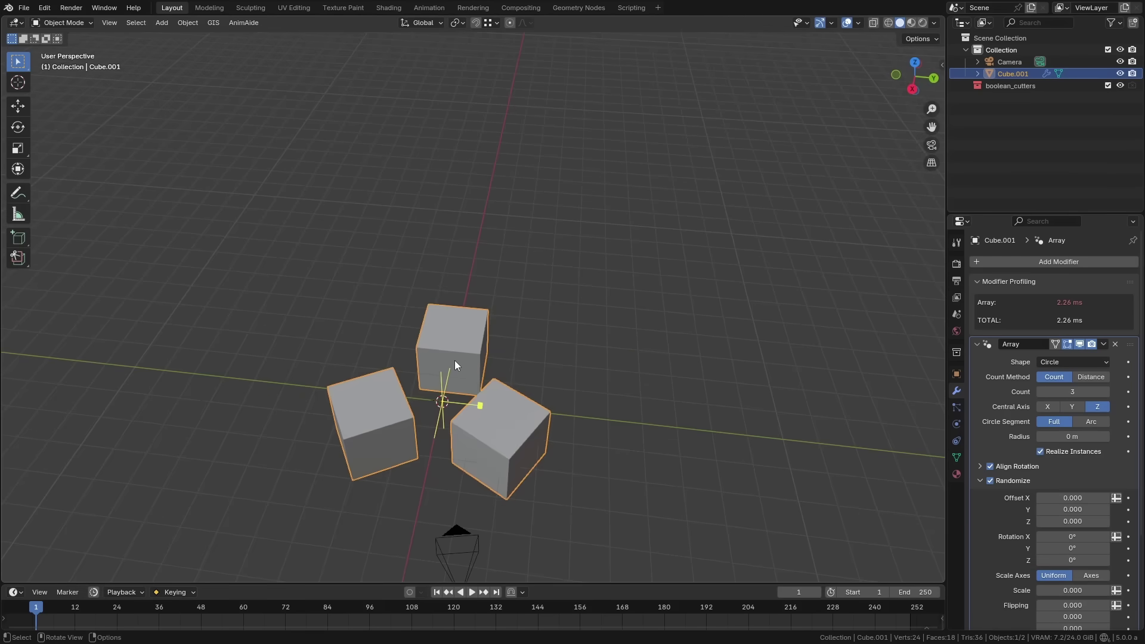
pyautogui.moveTo(454, 360); pyautogui.dragTo(480, 429, button='middle')
pyautogui.scroll(4, 479, 430)
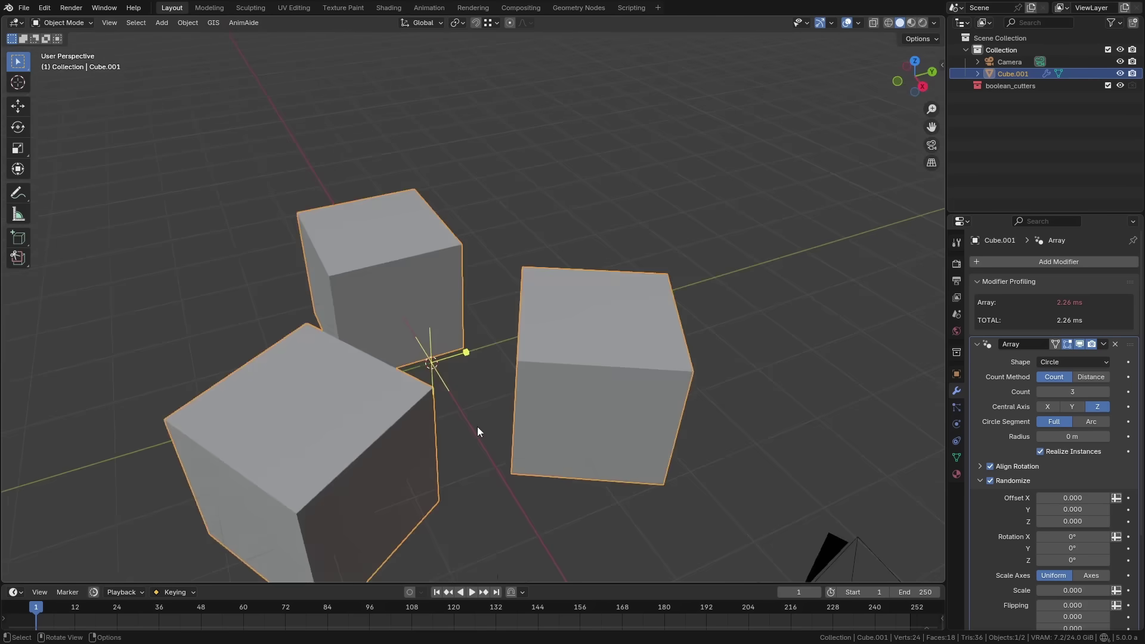
pyautogui.scroll(-3, 454, 424)
pyautogui.scroll(2, 455, 424)
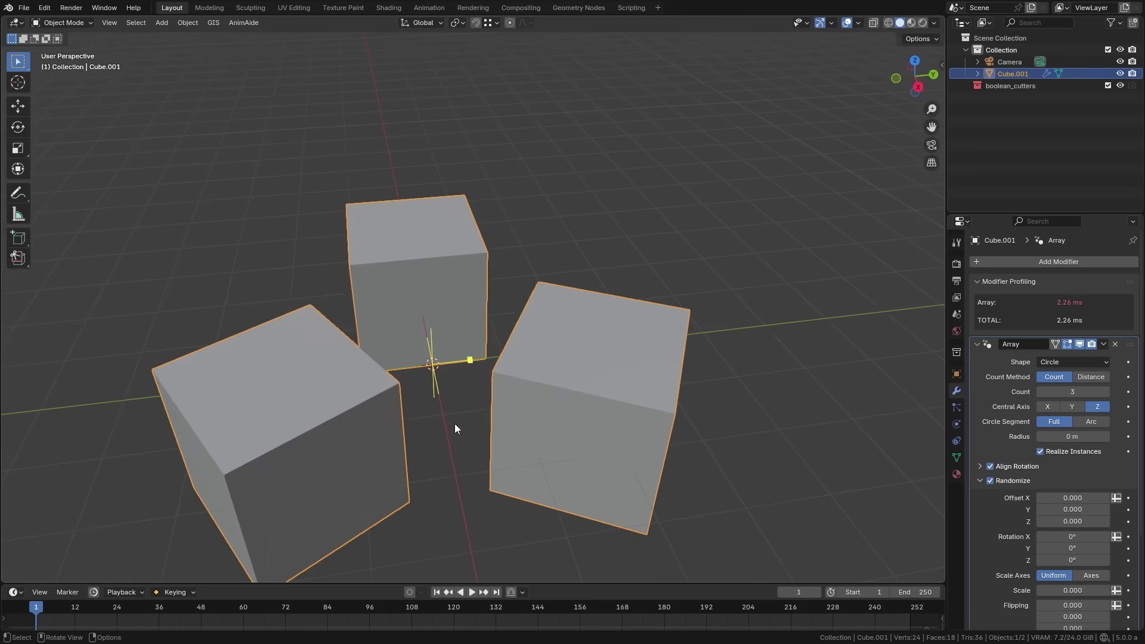
pyautogui.click(1106, 392)
pyautogui.click(1106, 392)
pyautogui.click(1106, 392)
pyautogui.click(1106, 391)
pyautogui.press('Tab')
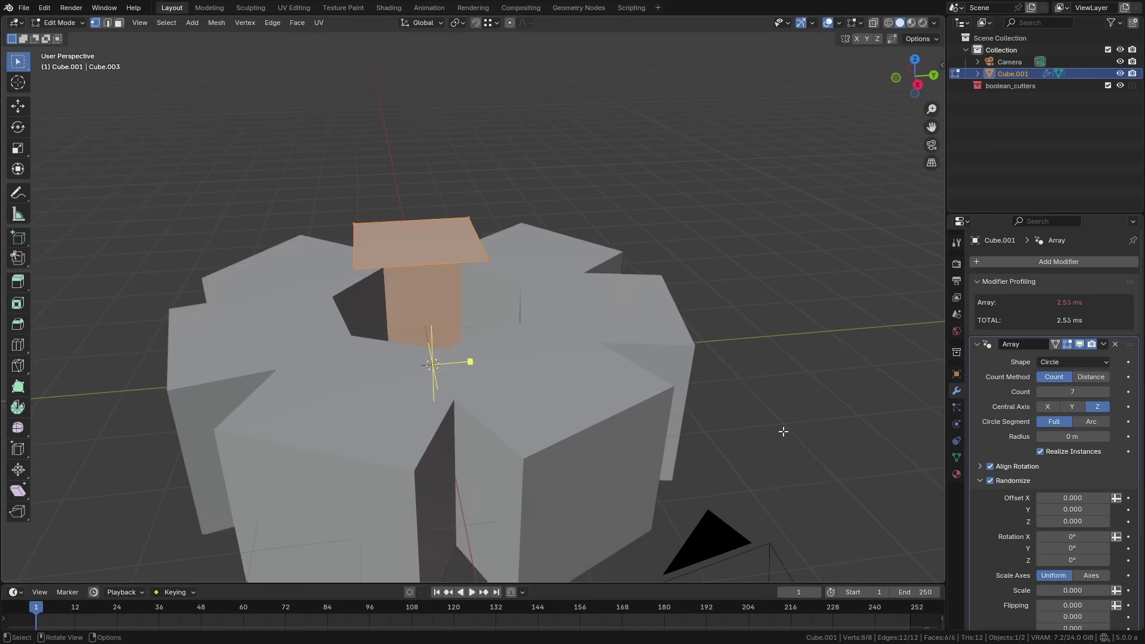
pyautogui.press('g')
pyautogui.press('z')
pyautogui.click(720, 289)
pyautogui.press('Tab')
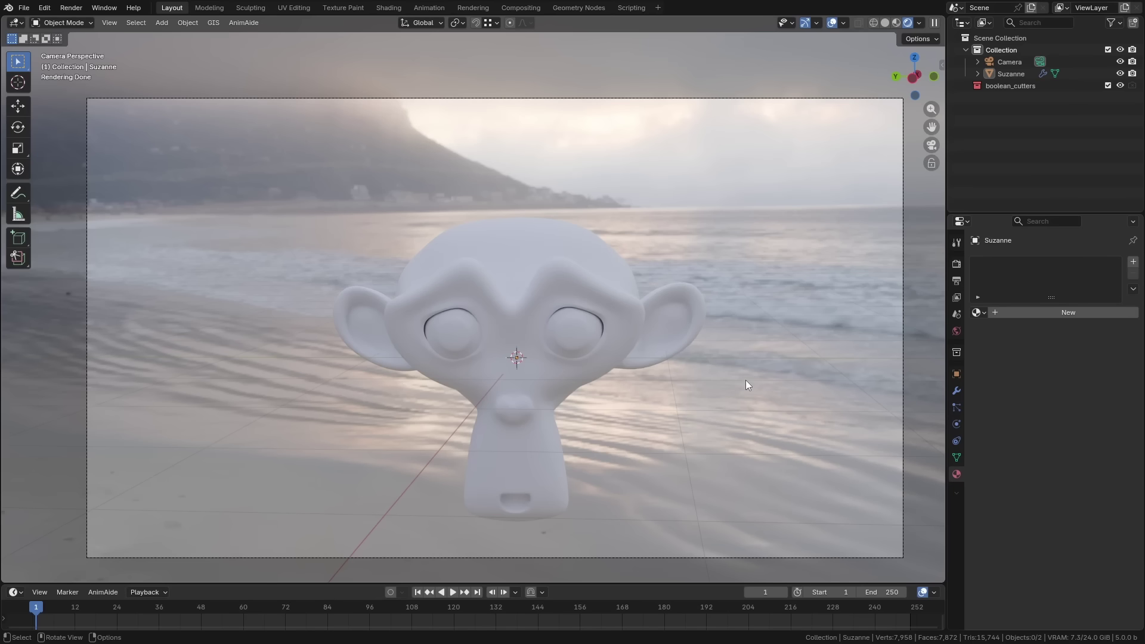
# Step: Render the Suzanne beach scene with F12, close the render window, and switch to Compositing
pyautogui.press('F12')
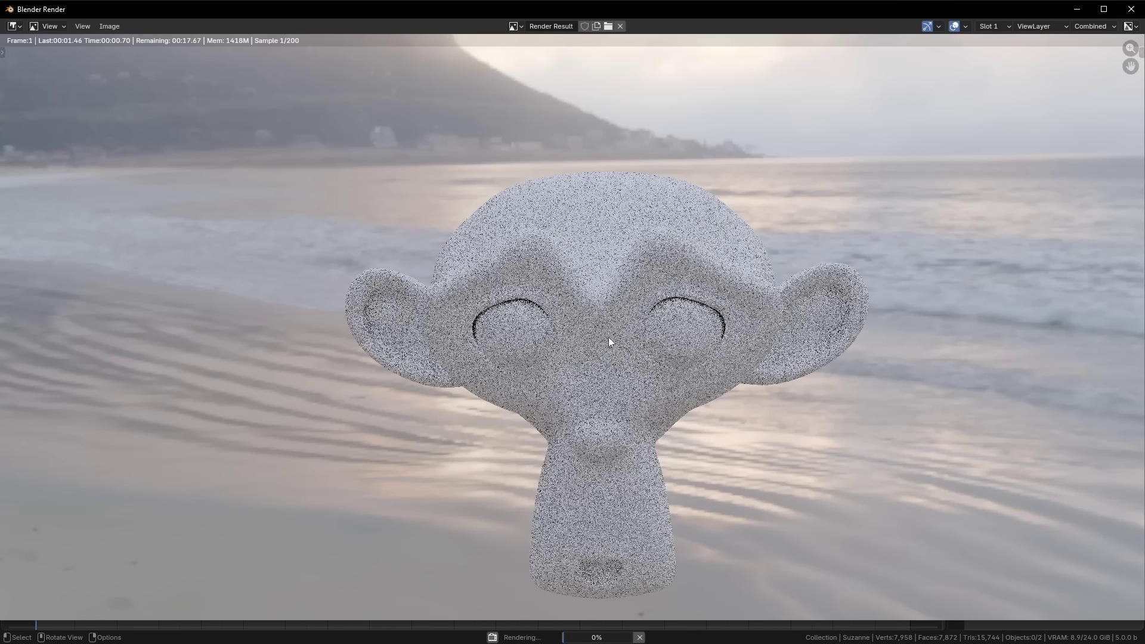
pyautogui.click(1131, 9)
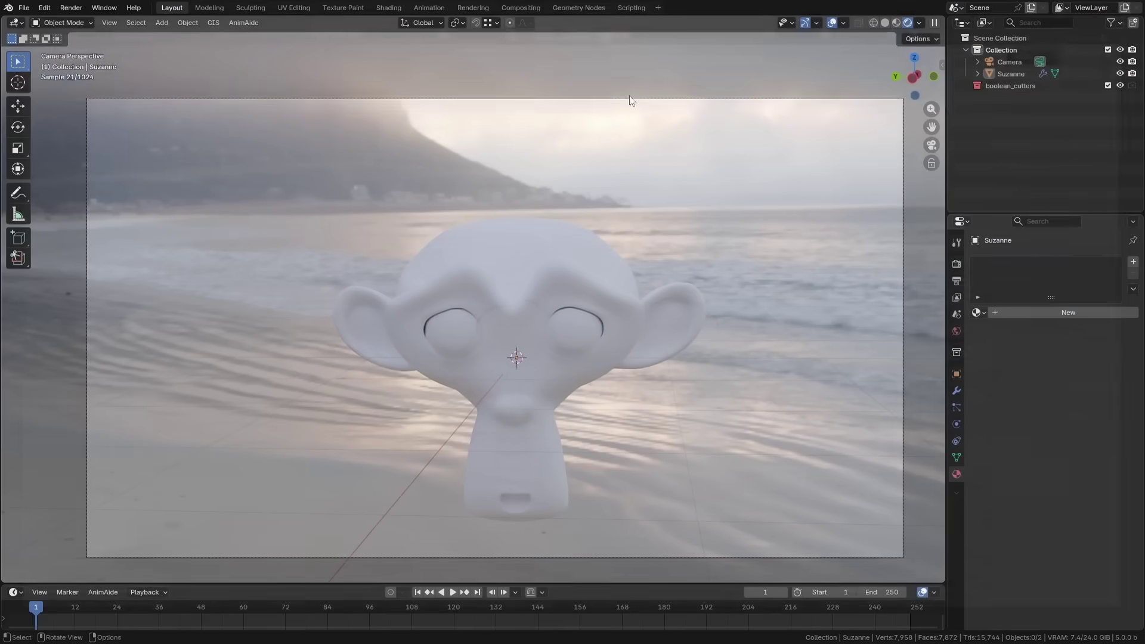
pyautogui.click(518, 8)
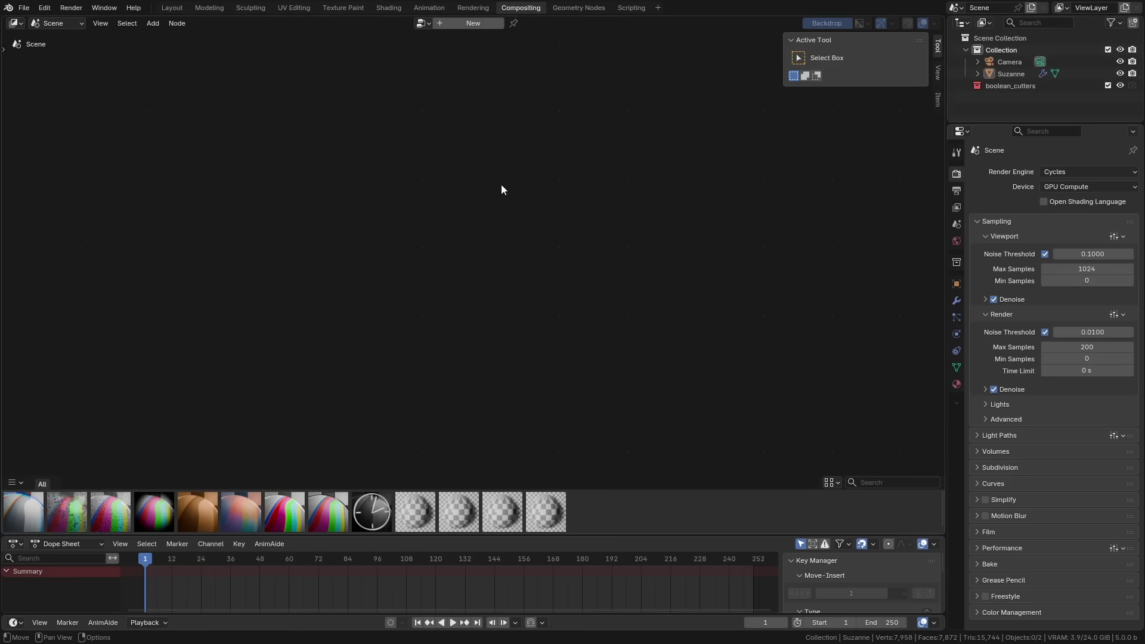
# Step: Create a new compositor node tree, fit the render backdrop, and shift the nodes up-left
pyautogui.click(467, 24)
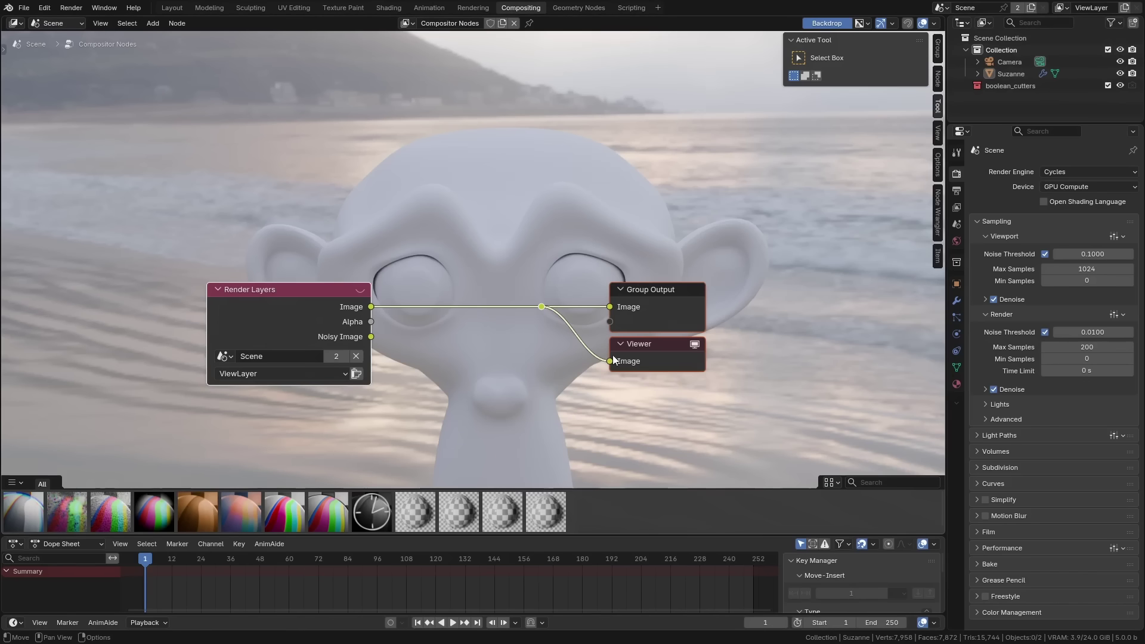
pyautogui.press('v')
pyautogui.press('v')
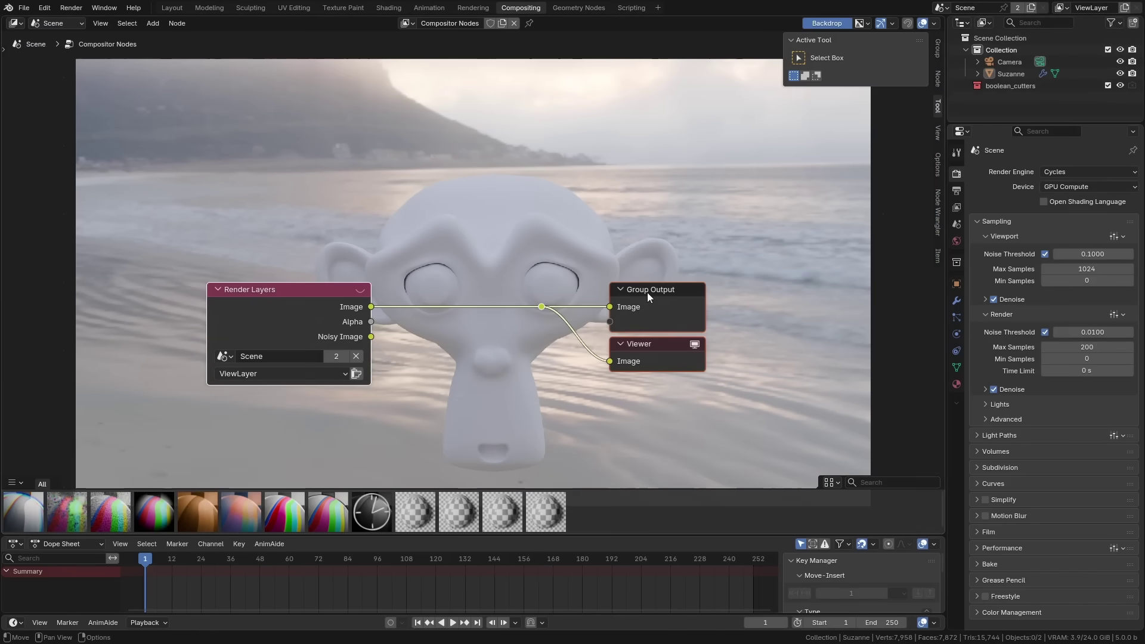
pyautogui.moveTo(263, 306)
pyautogui.mouseDown()
pyautogui.moveTo(204, 296)
pyautogui.moveTo(250, 324)
pyautogui.mouseUp()
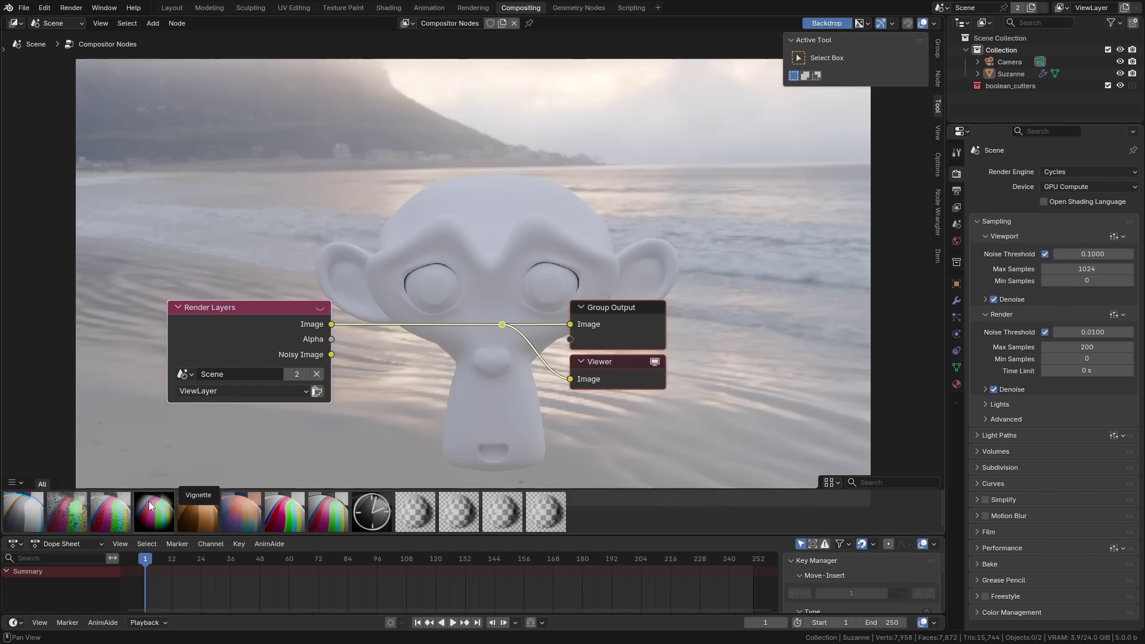
pyautogui.moveTo(149, 506); pyautogui.dragTo(412, 305)
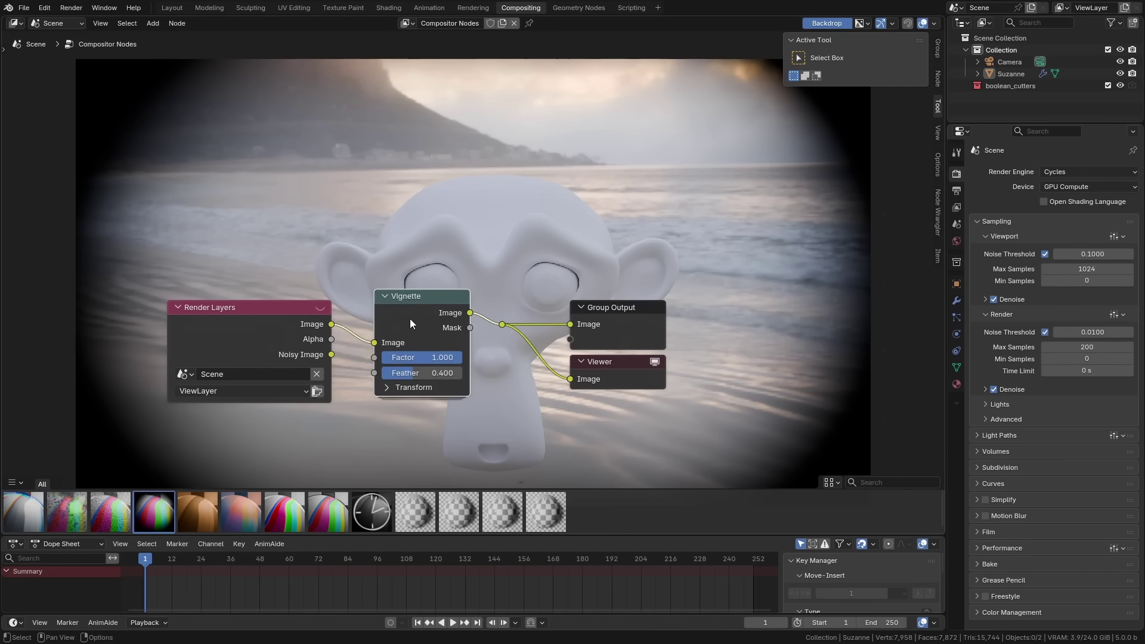
pyautogui.hotkey('ctrl', 'x')
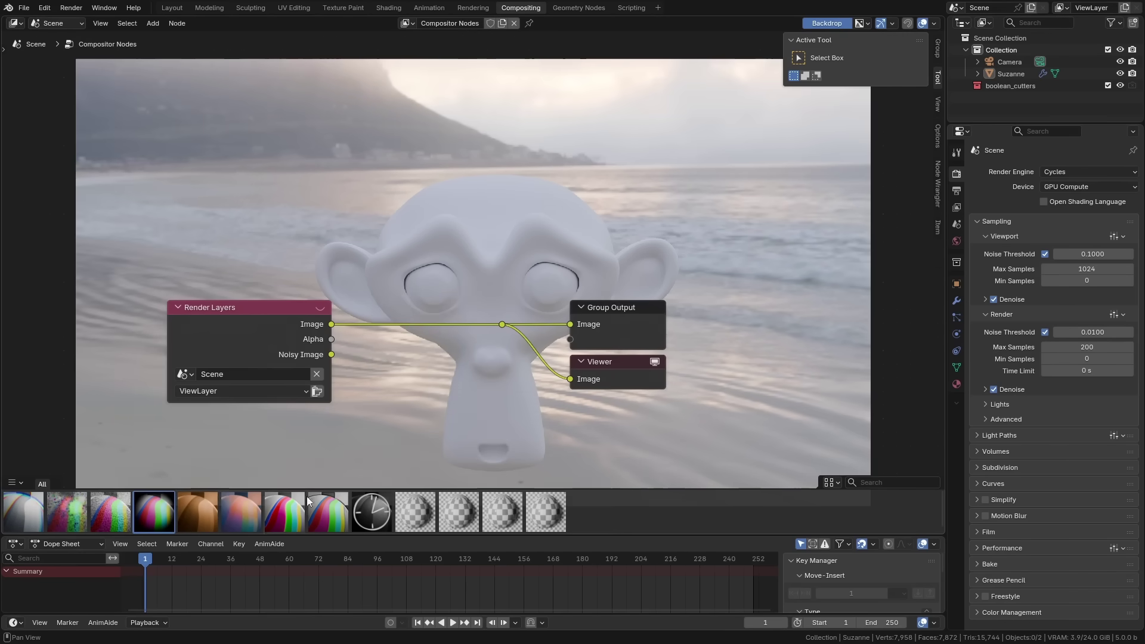
pyautogui.moveTo(241, 503); pyautogui.dragTo(382, 318)
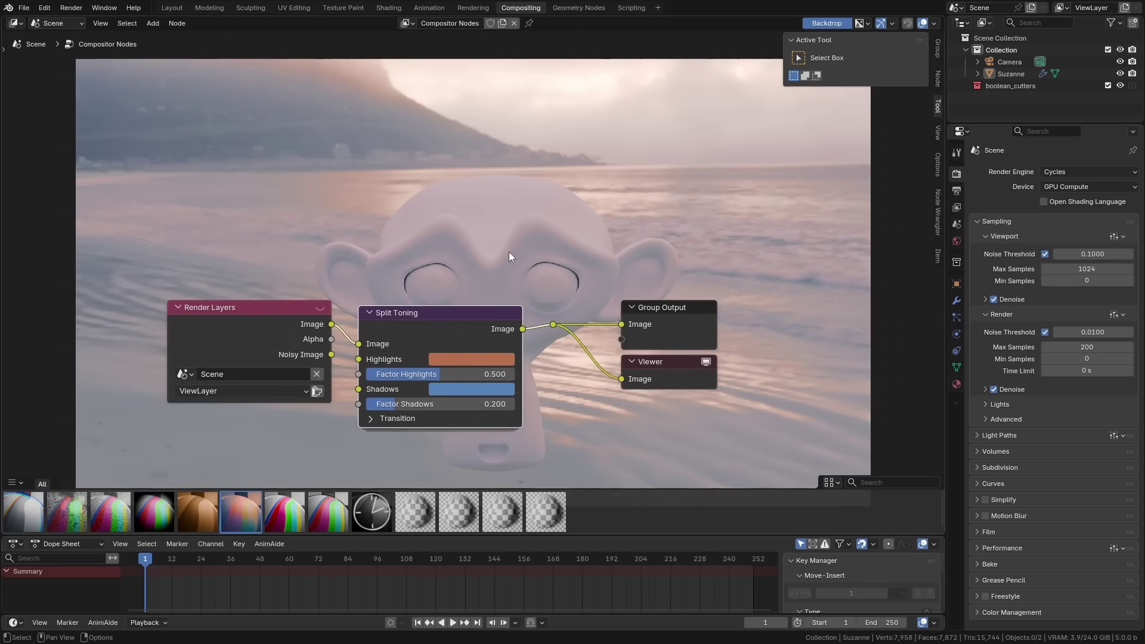
pyautogui.hotkey('ctrl', 'z')
pyautogui.hotkey('ctrl', 'z')
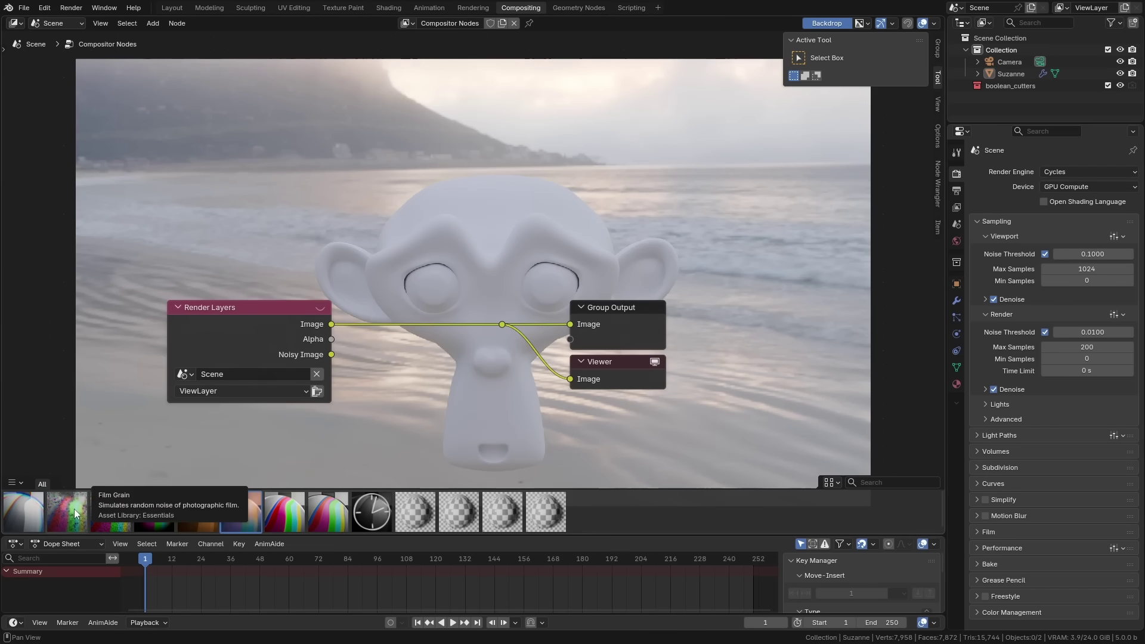
# Step: Insert the Film Grain preset between Render Layers and the outputs, and inspect its node group
pyautogui.moveTo(74, 509); pyautogui.dragTo(388, 409)
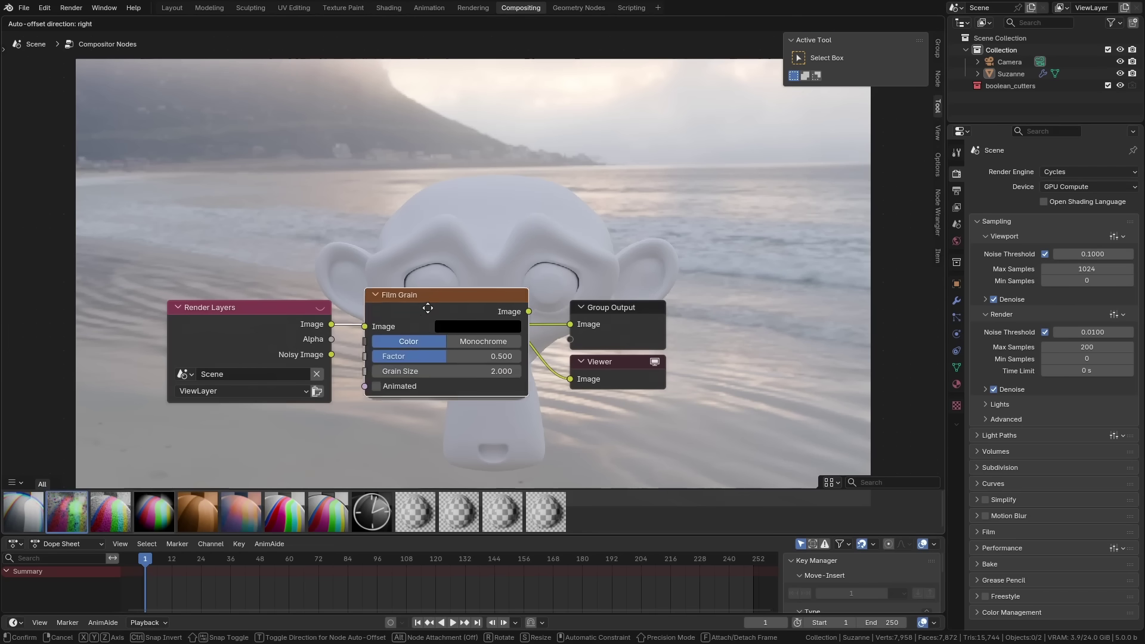
pyautogui.moveTo(427, 308); pyautogui.dragTo(406, 308)
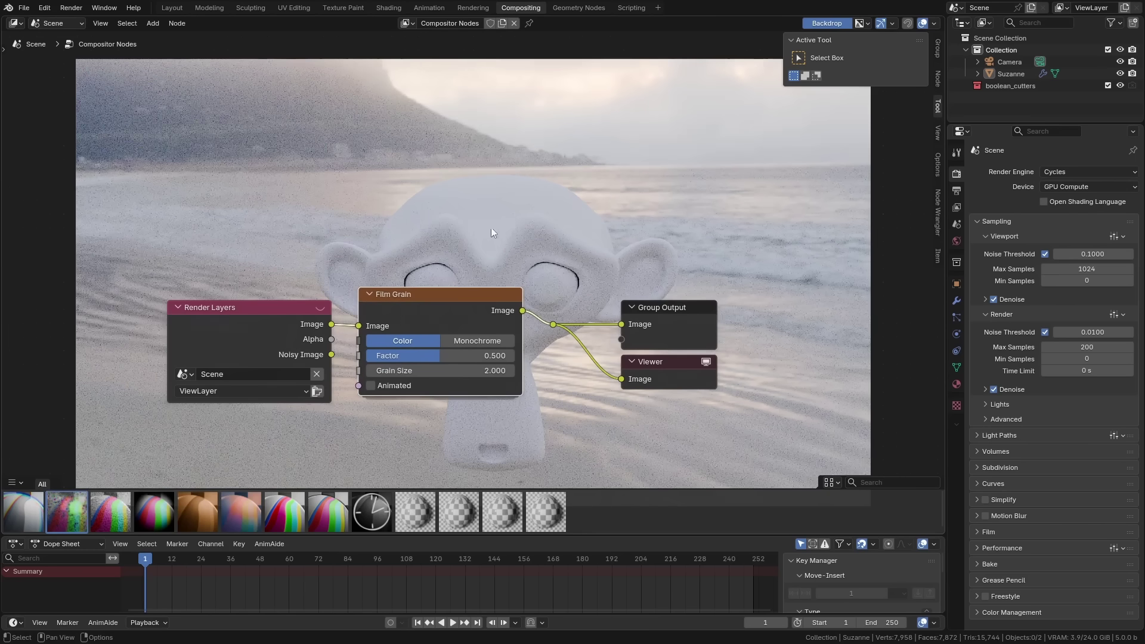
pyautogui.press('v')
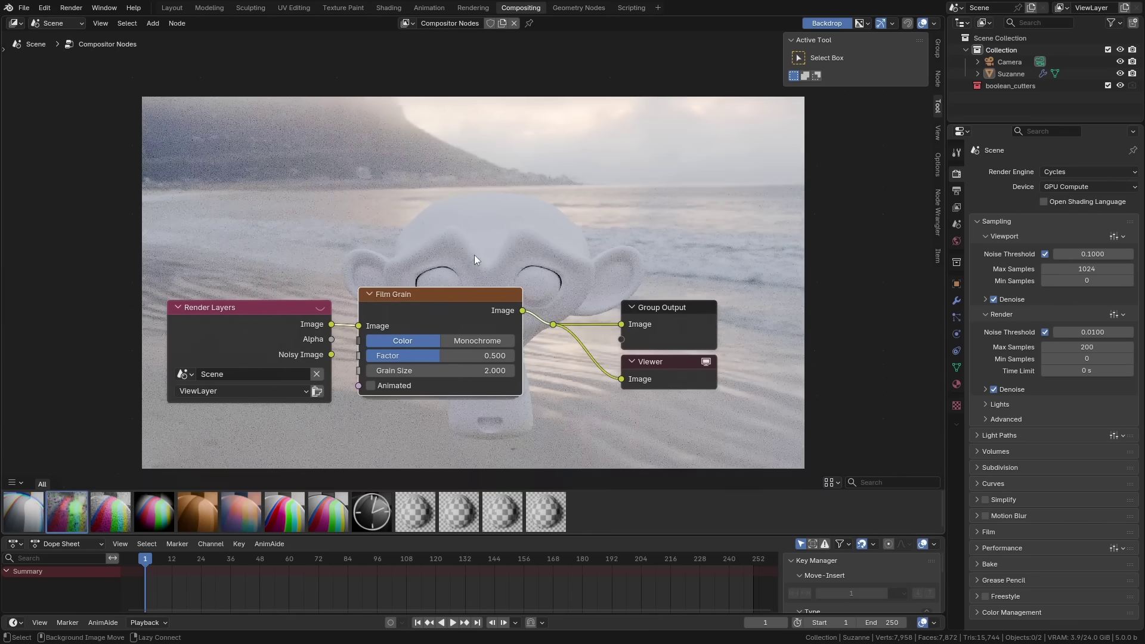
pyautogui.hotkey('alt', 'v')
pyautogui.hotkey('alt', 'v')
pyautogui.hotkey('alt', 'v')
pyautogui.hotkey('alt', 'v')
pyautogui.hotkey('alt', 'v')
pyautogui.hotkey('alt', 'v')
pyautogui.hotkey('alt', 'v')
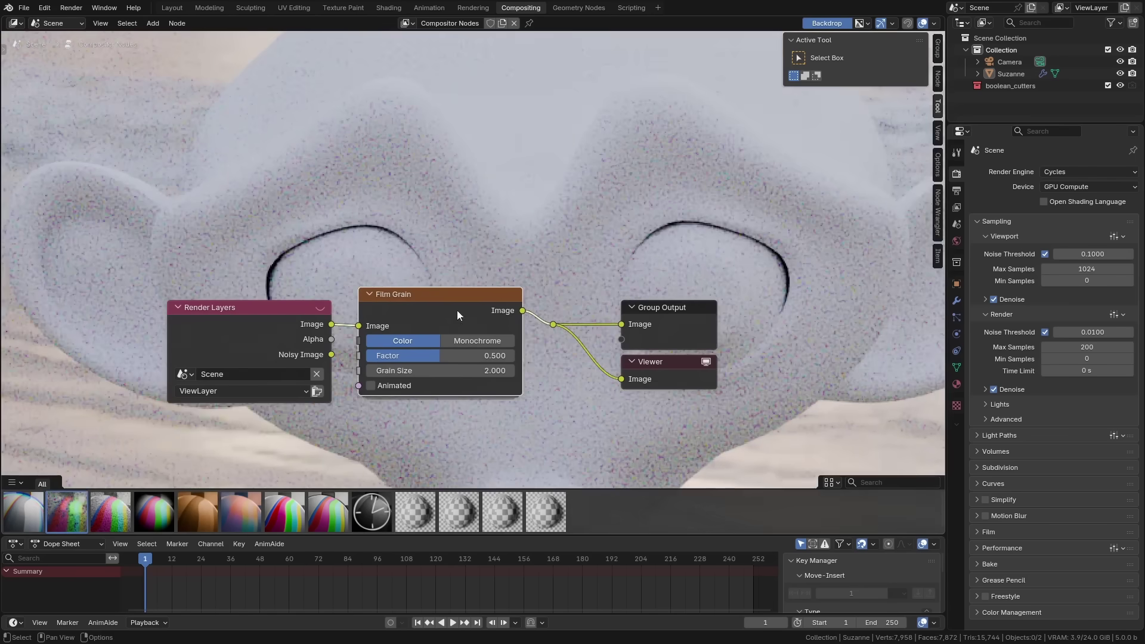
pyautogui.press('Tab')
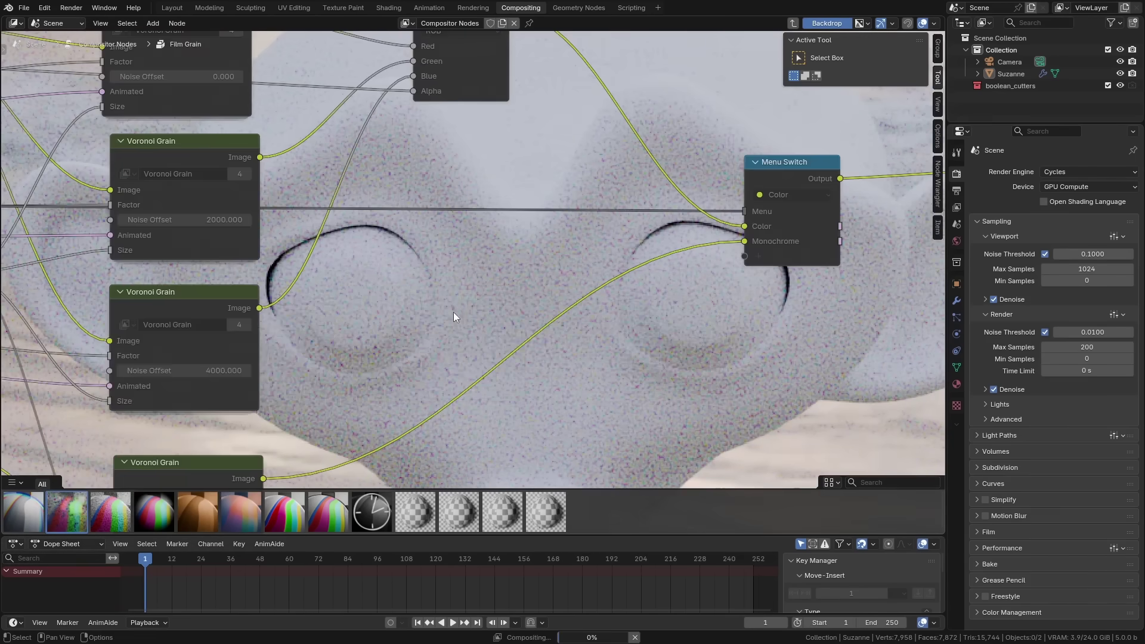
pyautogui.scroll(-5, 453, 313)
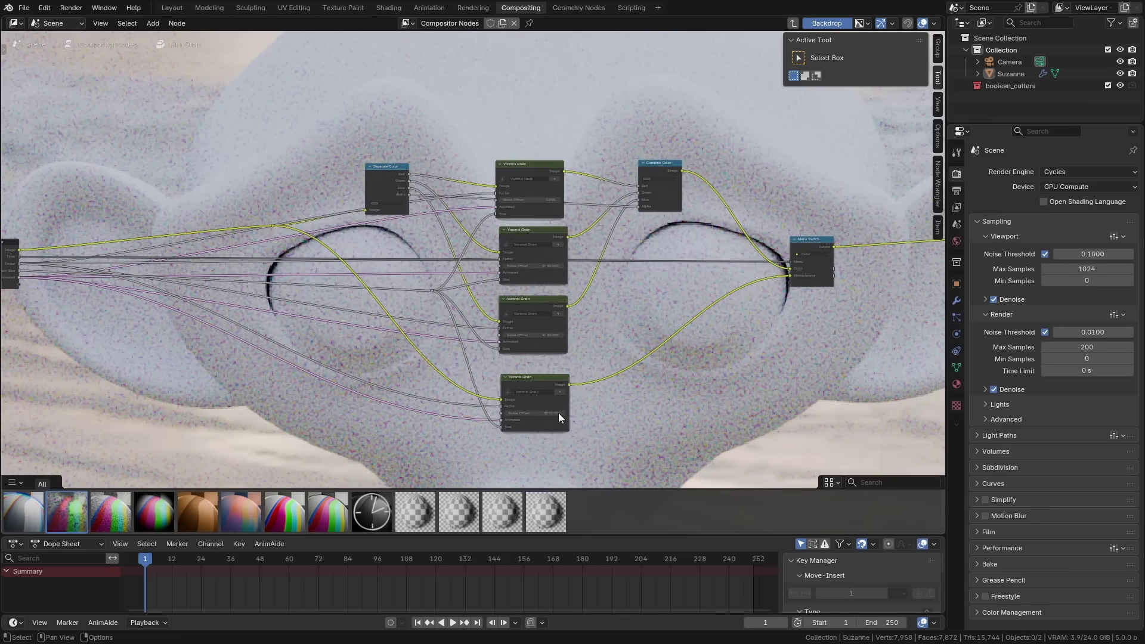
pyautogui.press('Tab')
pyautogui.scroll(7, 470, 305)
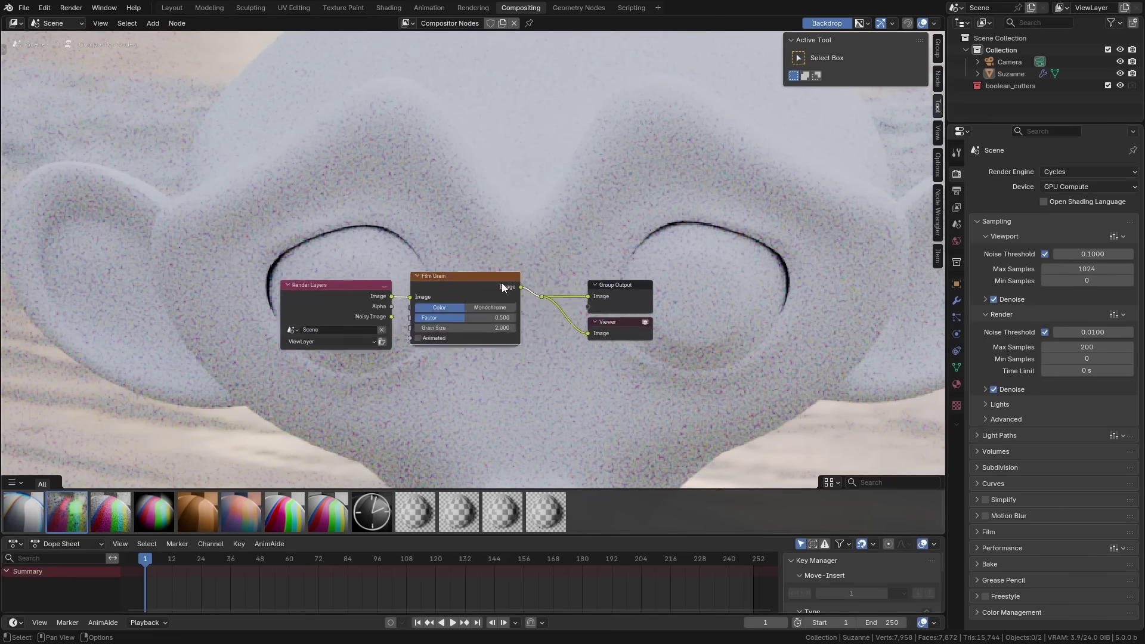
# Step: Set grain size 1.400, Monochrome and Animated, then play the grain to frame 28
pyautogui.moveTo(418, 375); pyautogui.dragTo(500, 356)
pyautogui.click(499, 331)
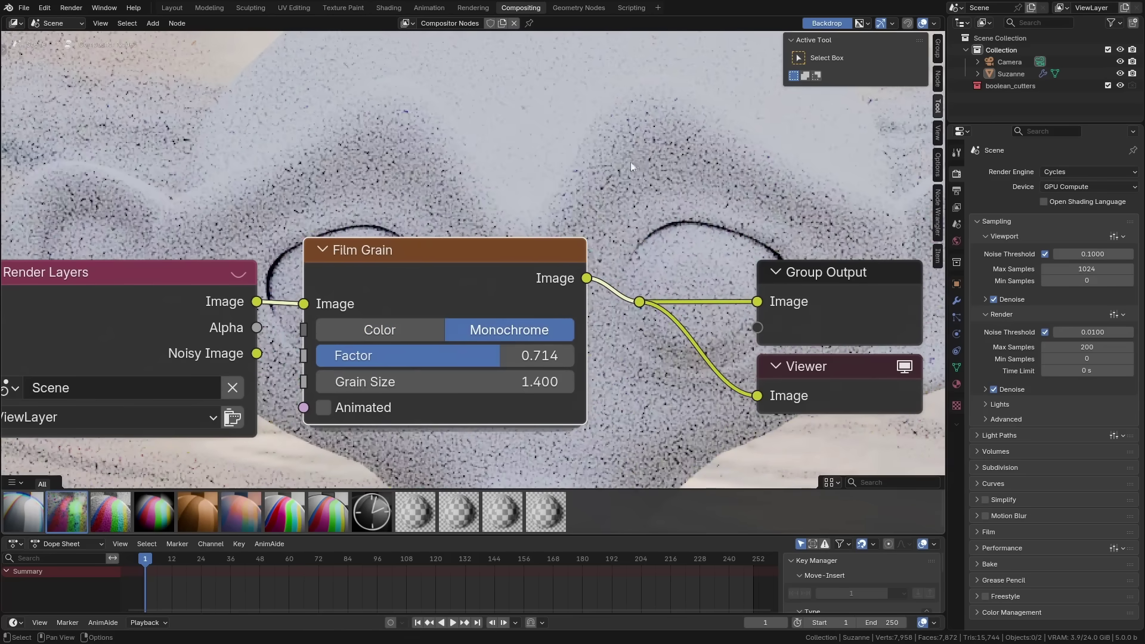
pyautogui.scroll(-2, 465, 364)
pyautogui.click(401, 392)
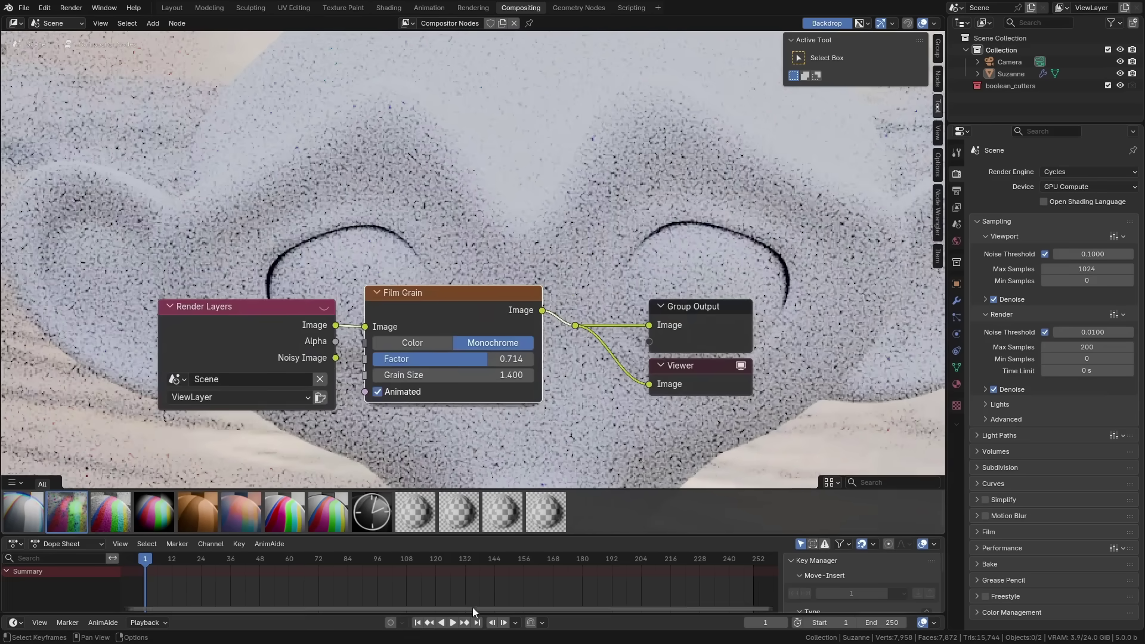
pyautogui.click(452, 623)
pyautogui.press('space')
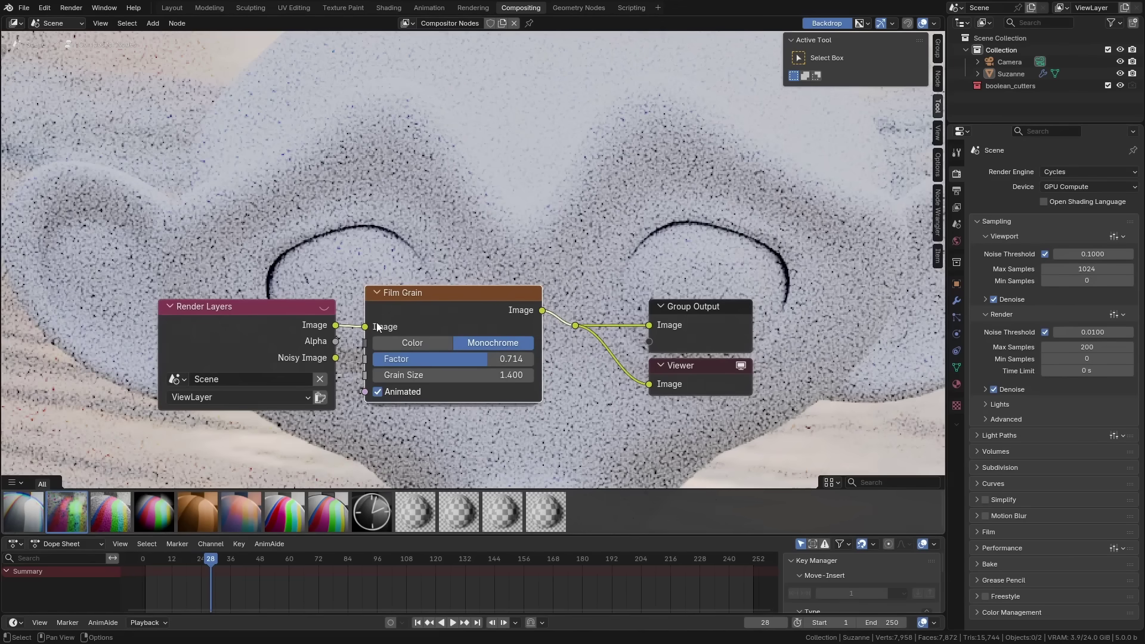
# Step: Delete Film Grain, add Sensor Noise wired past Render Layers, then drop in Chromatic Aberration
pyautogui.hotkey('ctrl', 'x')
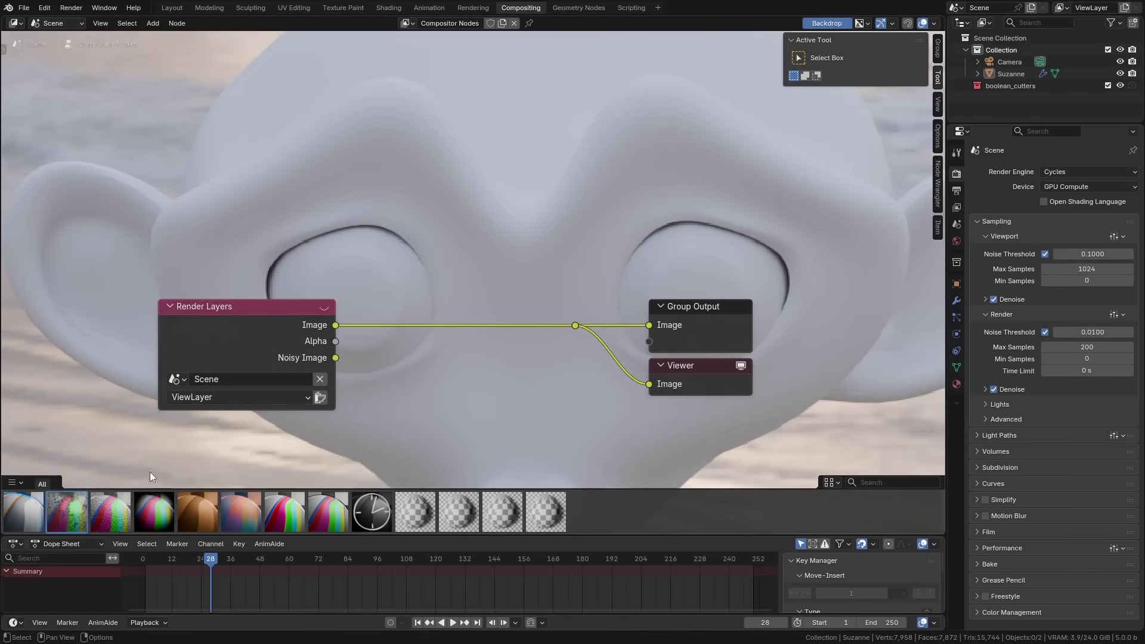
pyautogui.moveTo(113, 504); pyautogui.dragTo(440, 309)
pyautogui.moveTo(365, 329); pyautogui.dragTo(574, 325)
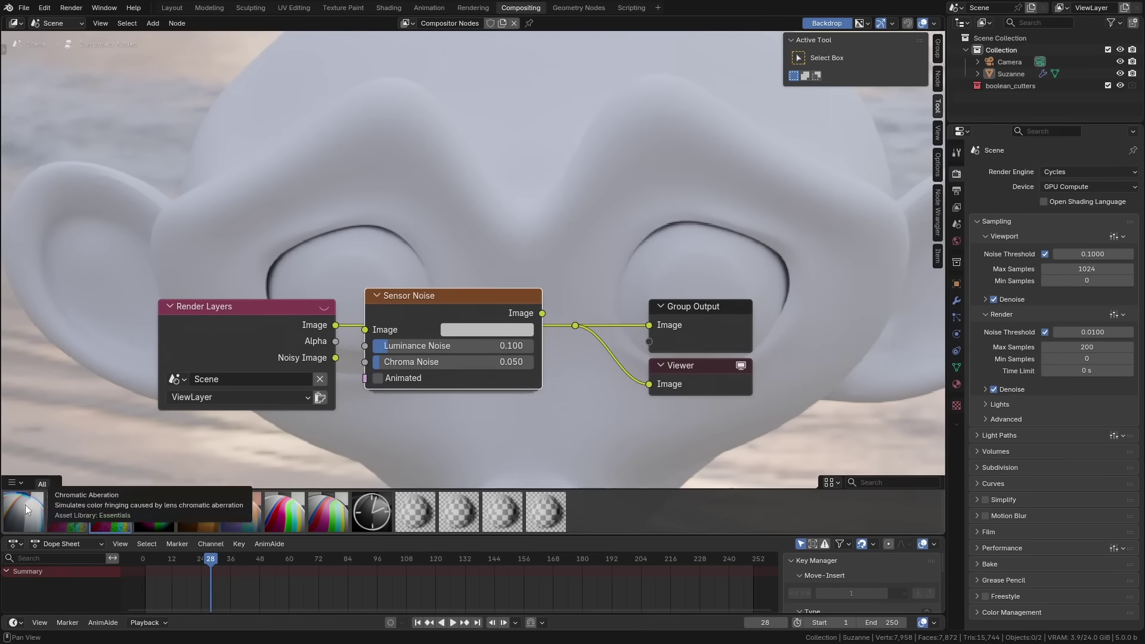
pyautogui.moveTo(25, 507); pyautogui.dragTo(452, 307)
# Step: Delete Sensor Noise, leaving Chromatic Aberration at 0.200, and inspect the fringing on the zoomed backdrop
pyautogui.click(440, 320)
pyautogui.press('x')
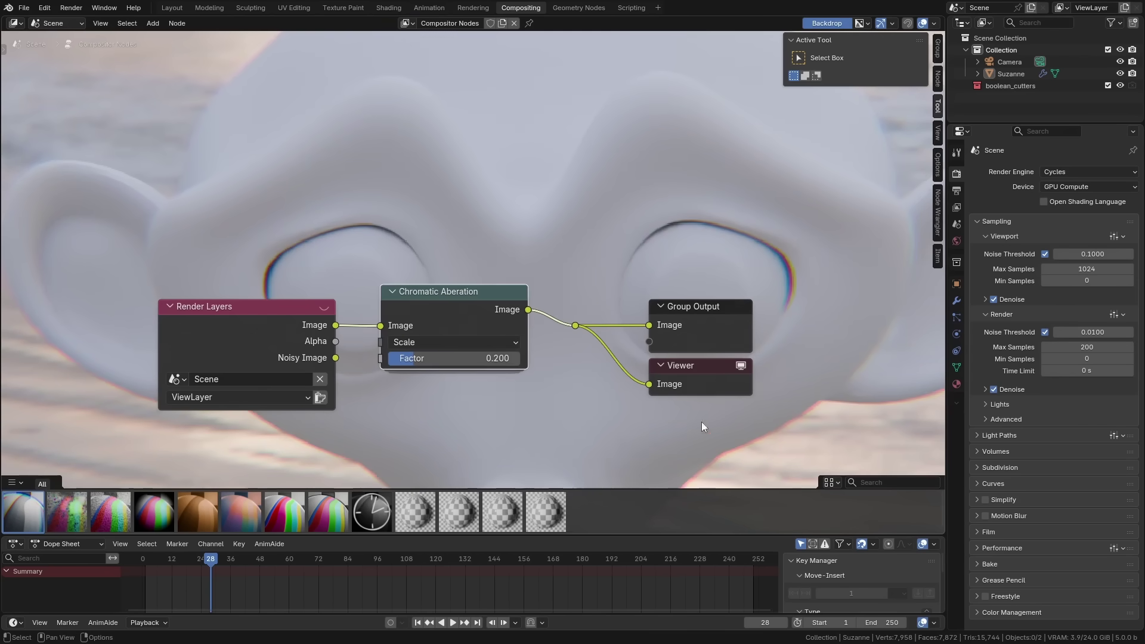
pyautogui.scroll(3, 286, 209)
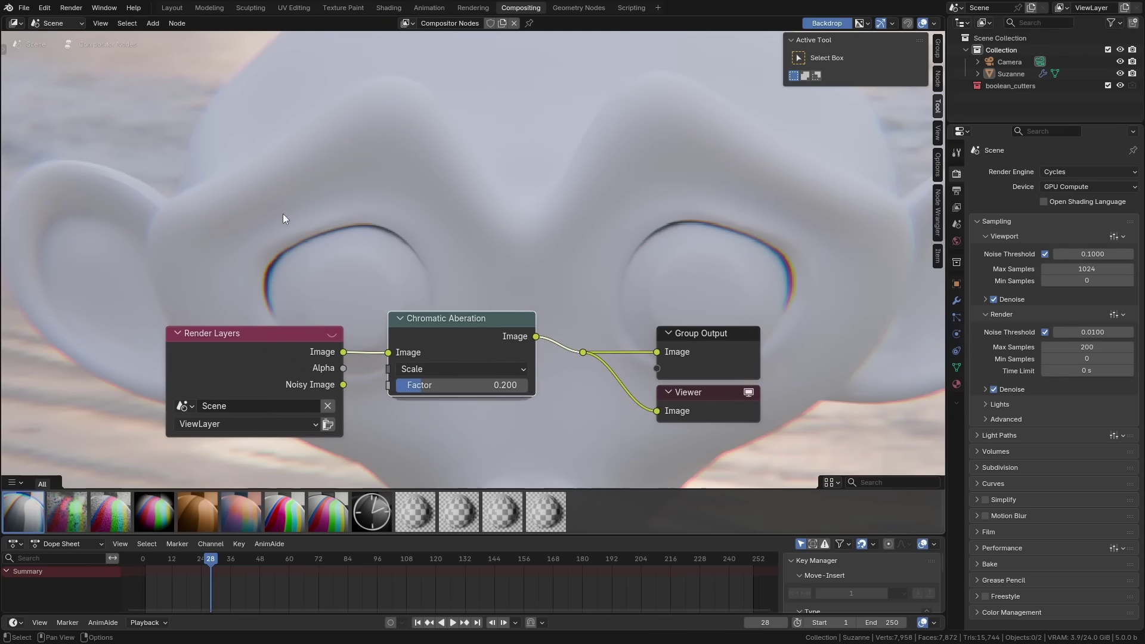
pyautogui.hotkey('alt', 'v')
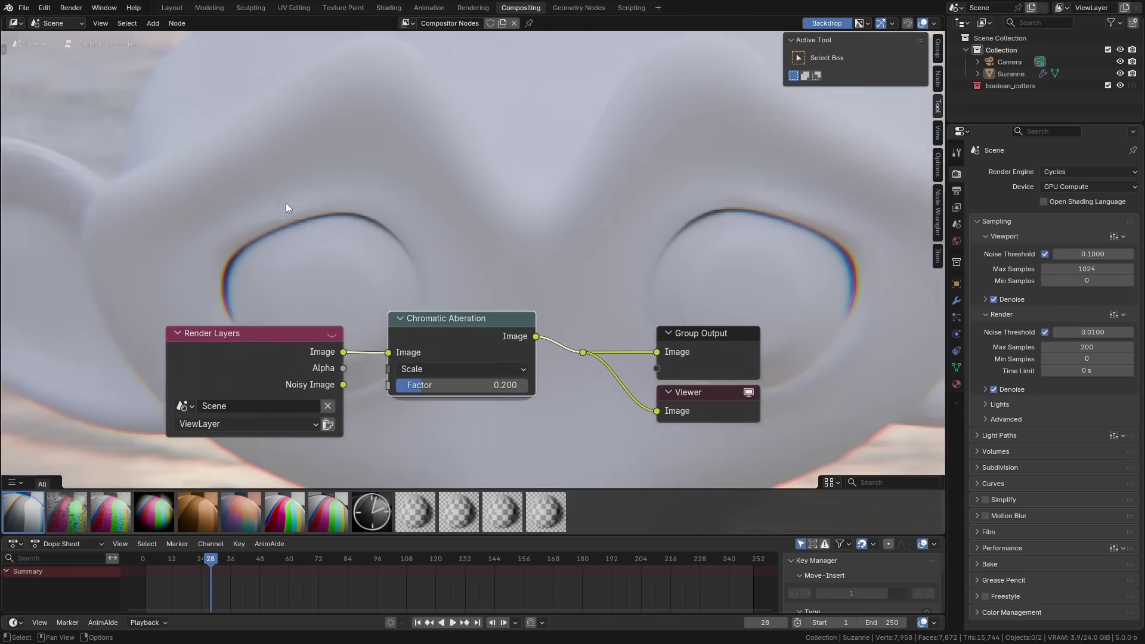
pyautogui.press('v')
pyautogui.press('v')
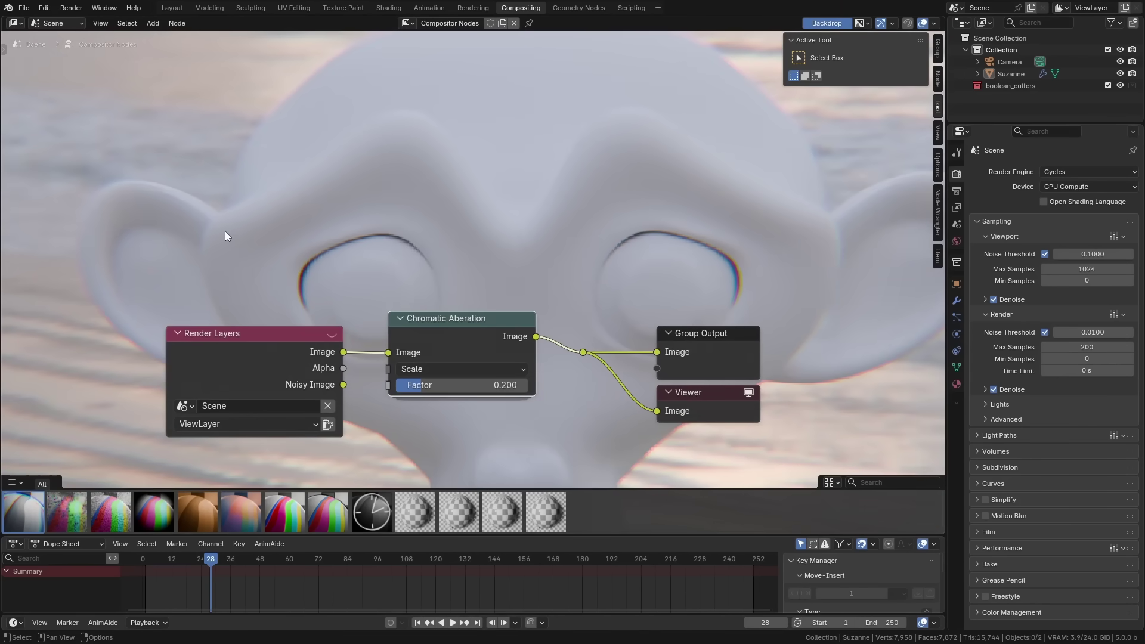
pyautogui.scroll(-2, 362, 275)
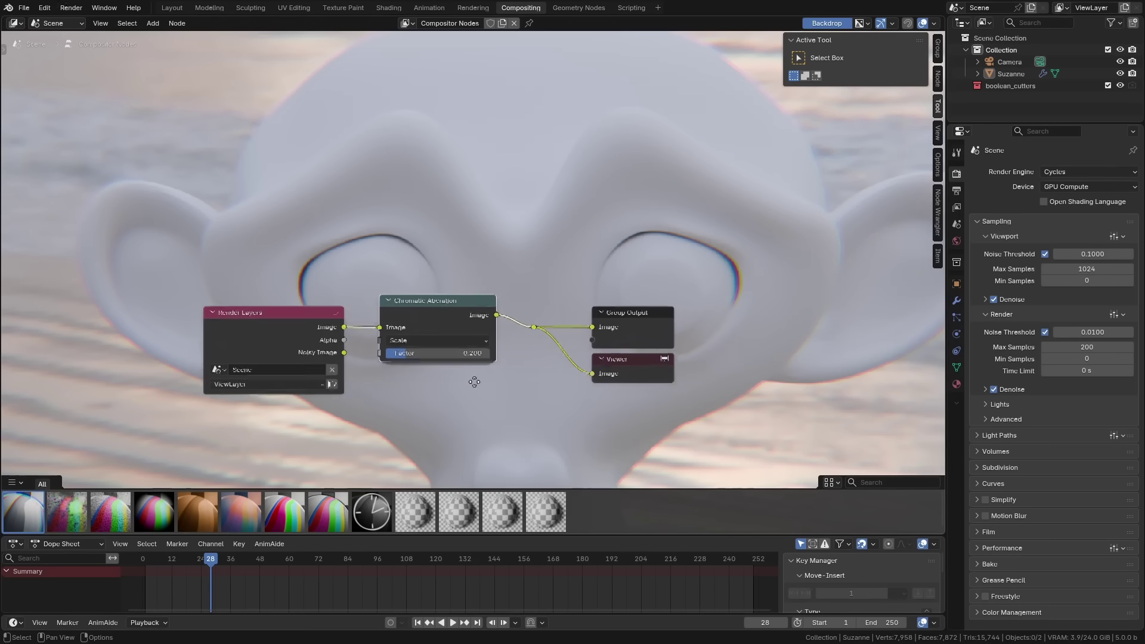
pyautogui.click(407, 23)
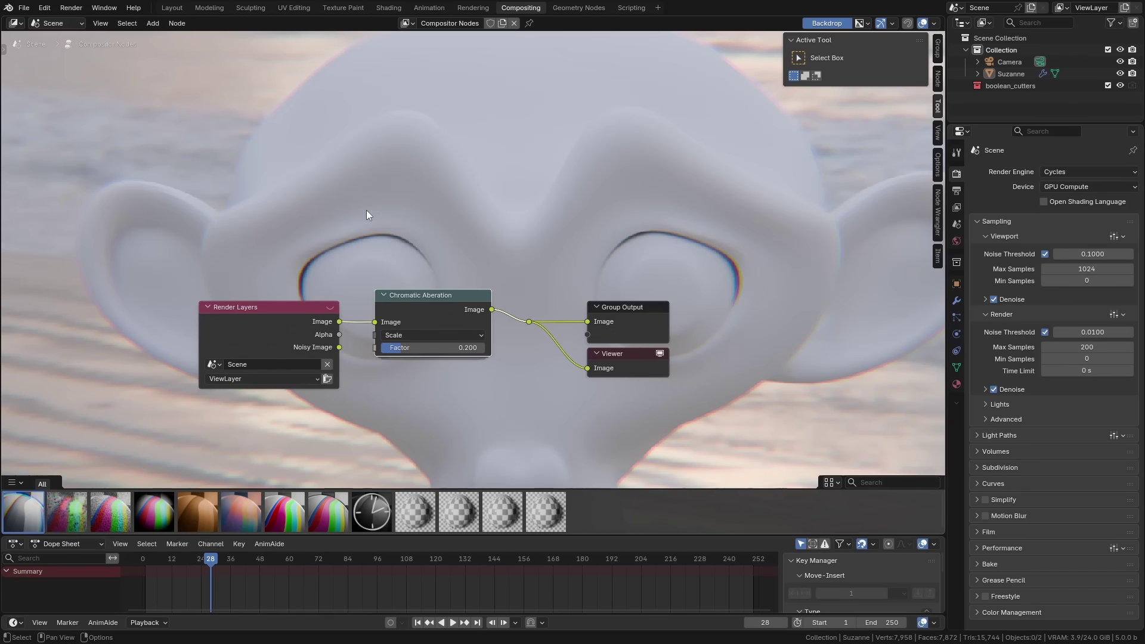
pyautogui.moveTo(366, 210); pyautogui.dragTo(351, 242, button='middle')
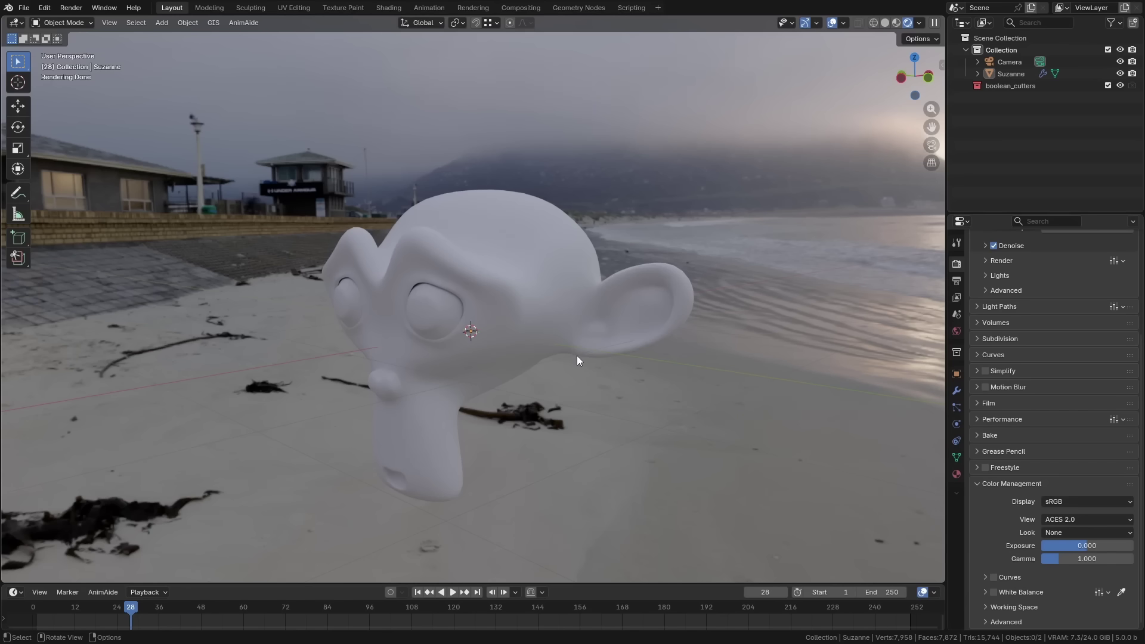
# Step: Orbit the Layout viewport to a front view of Suzanne on the beach
pyautogui.moveTo(578, 355); pyautogui.dragTo(645, 354, button='middle')
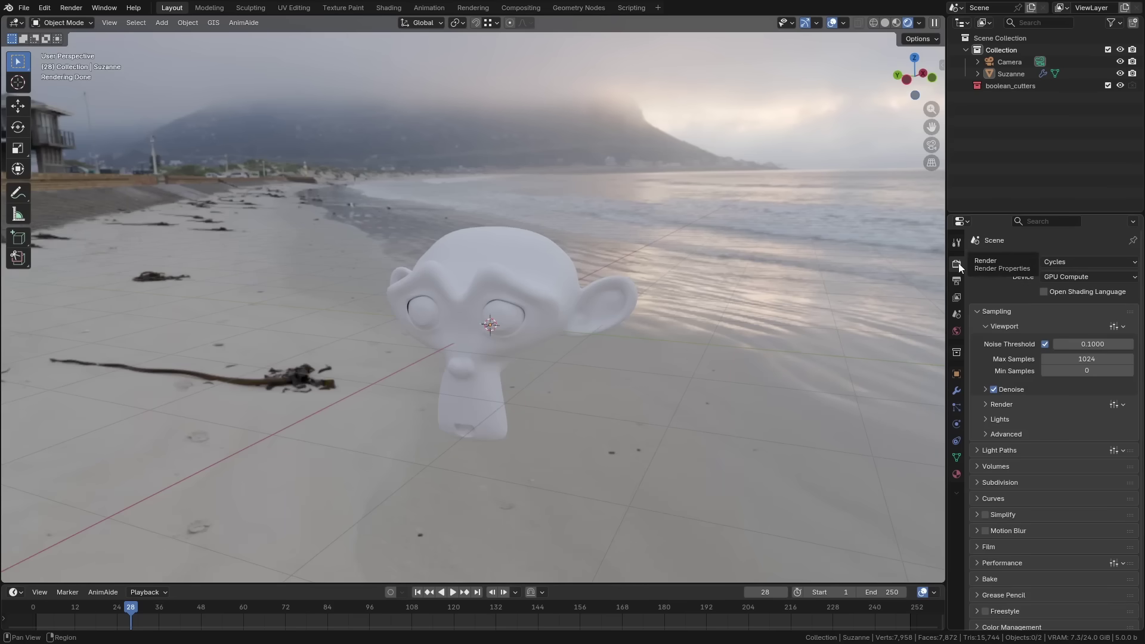
# Step: In Color Management, set the View transform to ACES 1.3 and then to ACES 2.0
pyautogui.scroll(-1, 1005, 267)
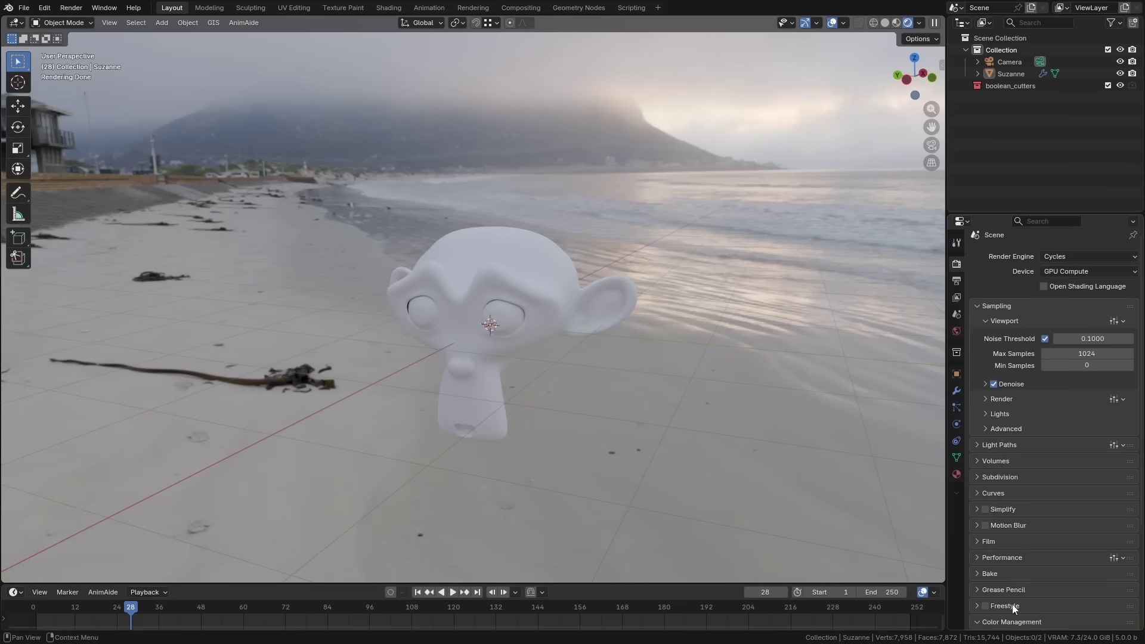
pyautogui.scroll(-6, 1012, 603)
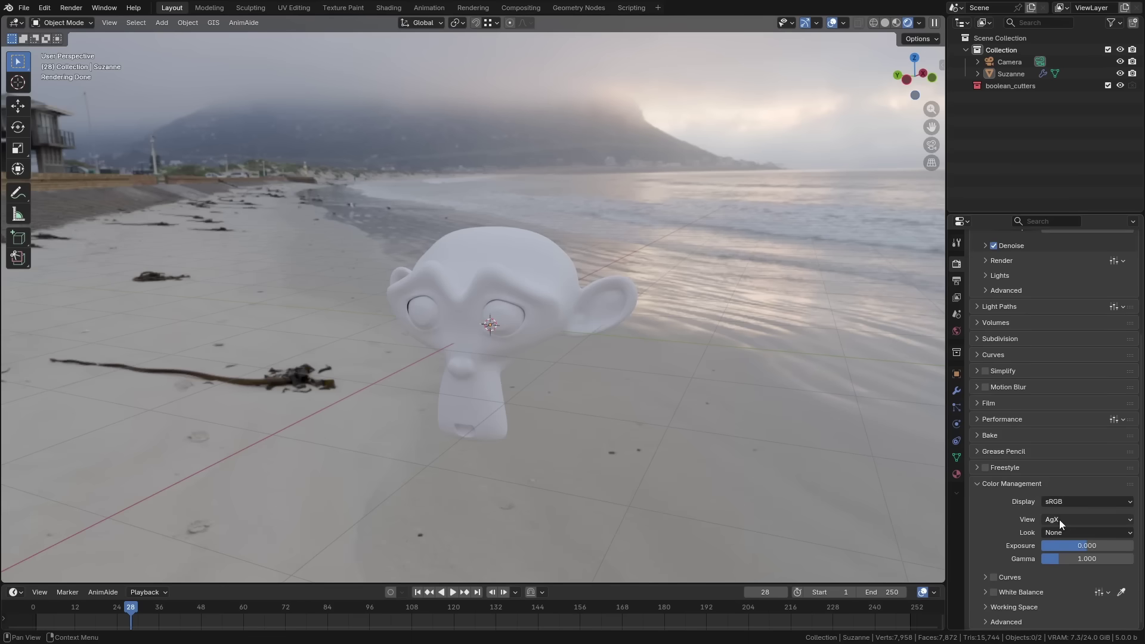
pyautogui.click(1058, 519)
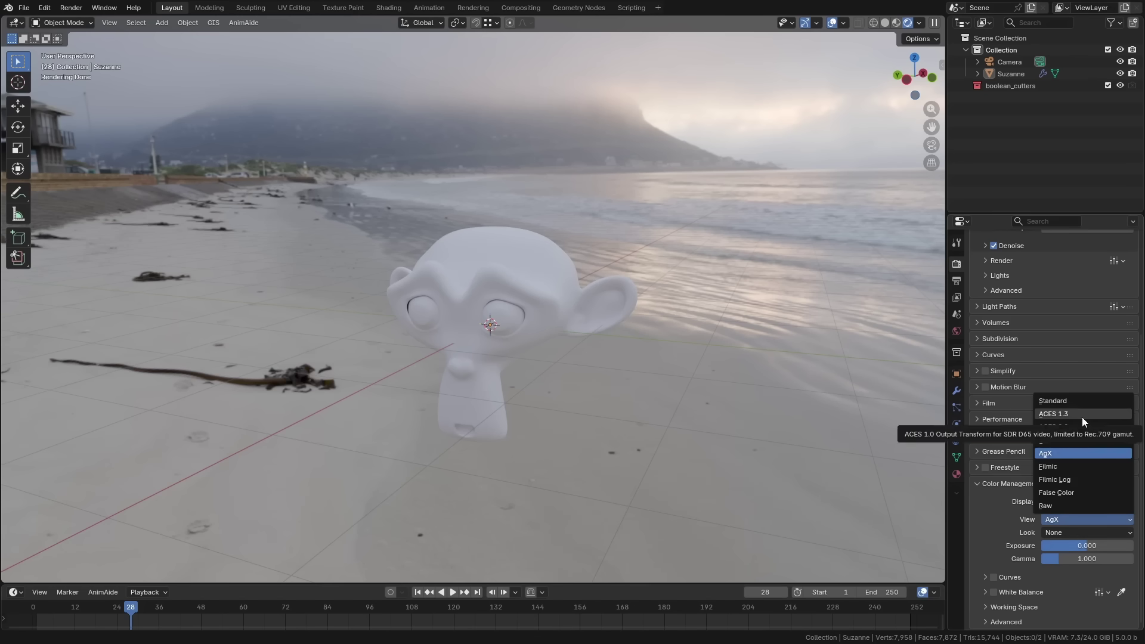
pyautogui.click(1082, 416)
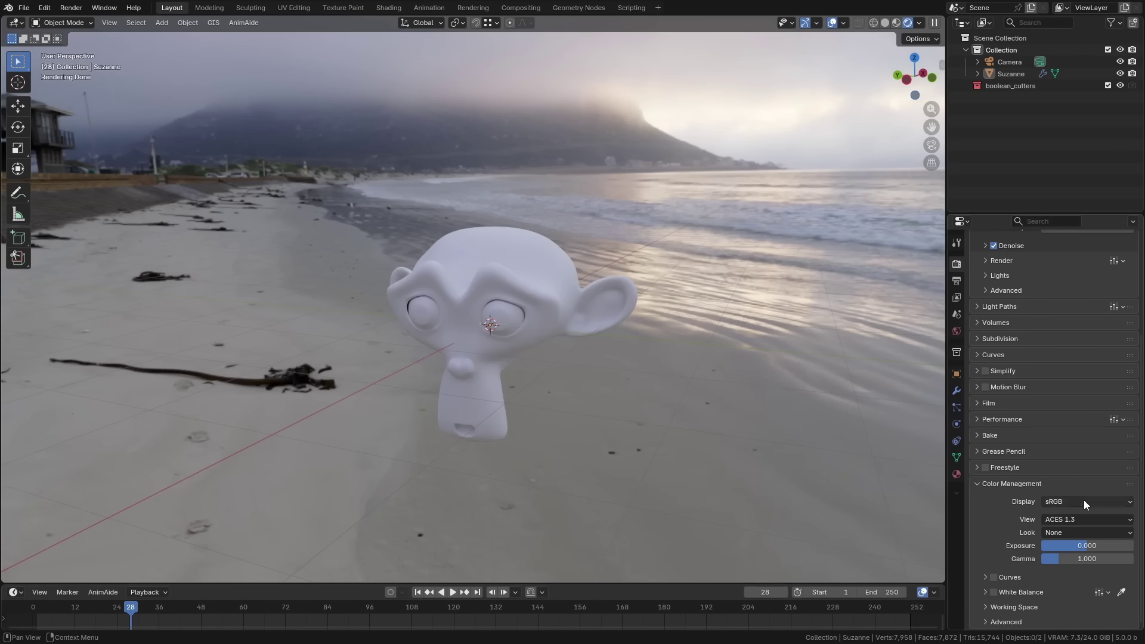
pyautogui.click(1085, 520)
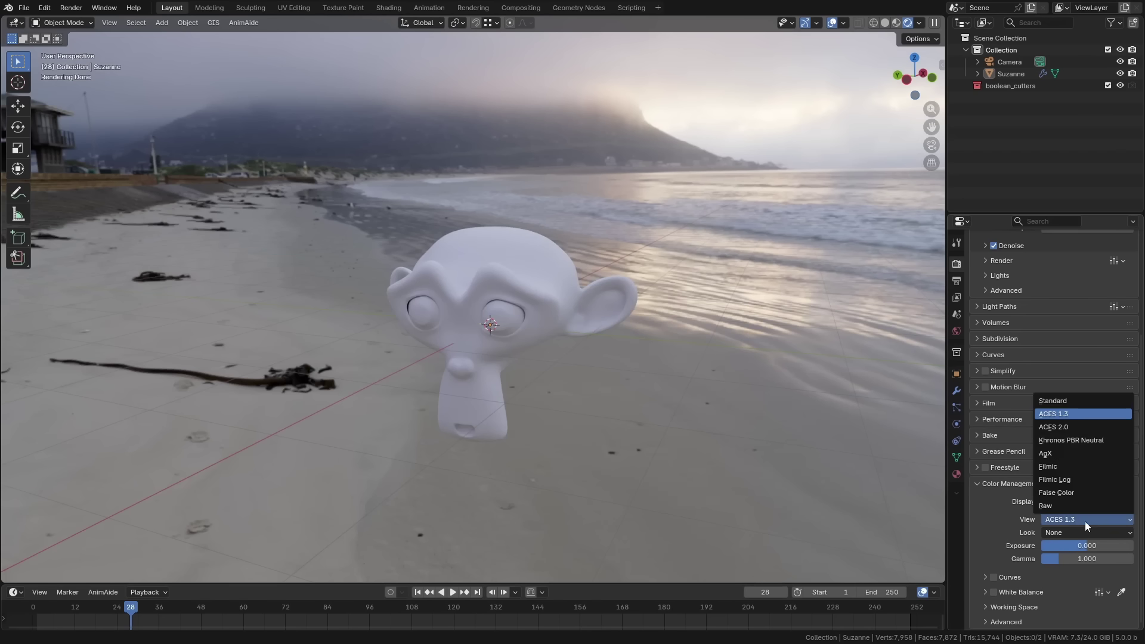
pyautogui.click(1072, 428)
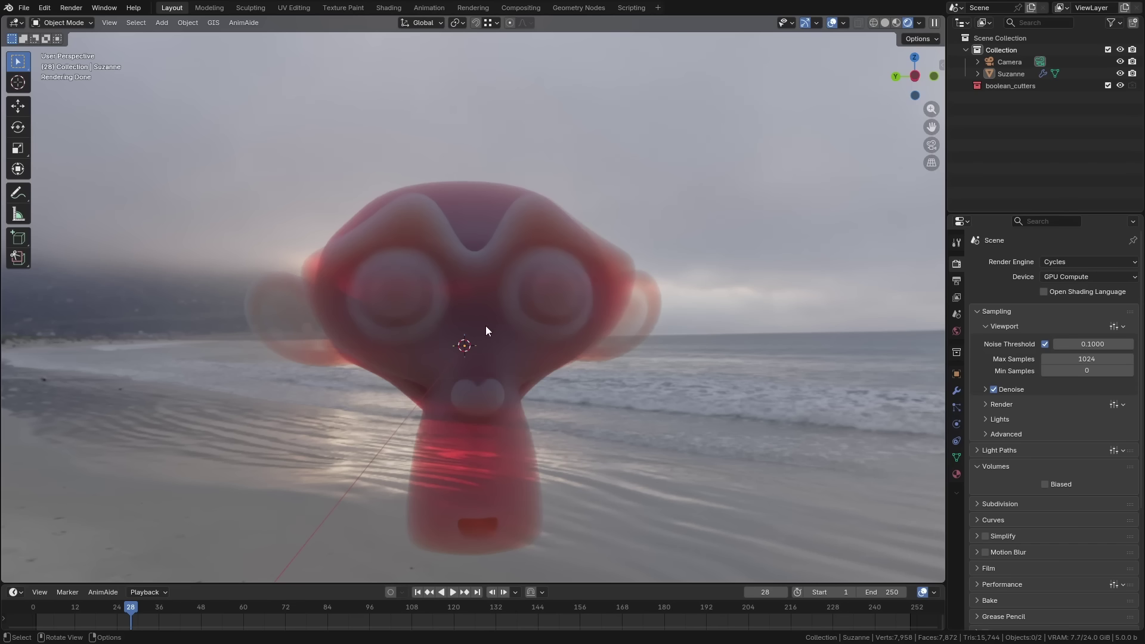
# Step: Turn on the Biased volume option for Suzanne's volumetric render
pyautogui.moveTo(485, 325); pyautogui.dragTo(516, 319, button='middle')
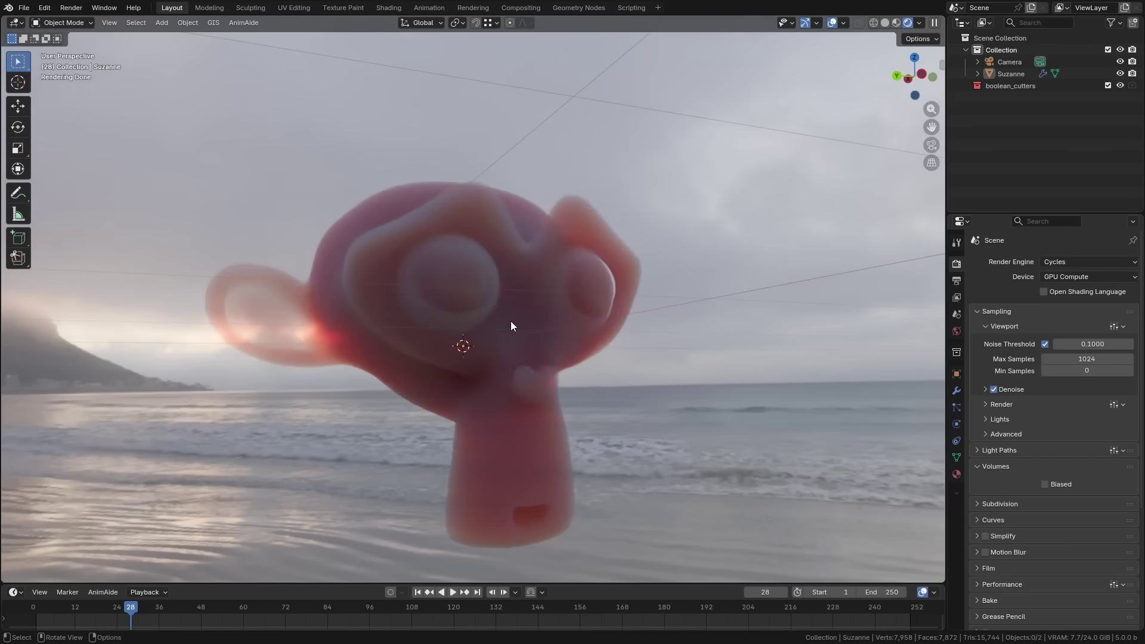
pyautogui.scroll(-4, 990, 280)
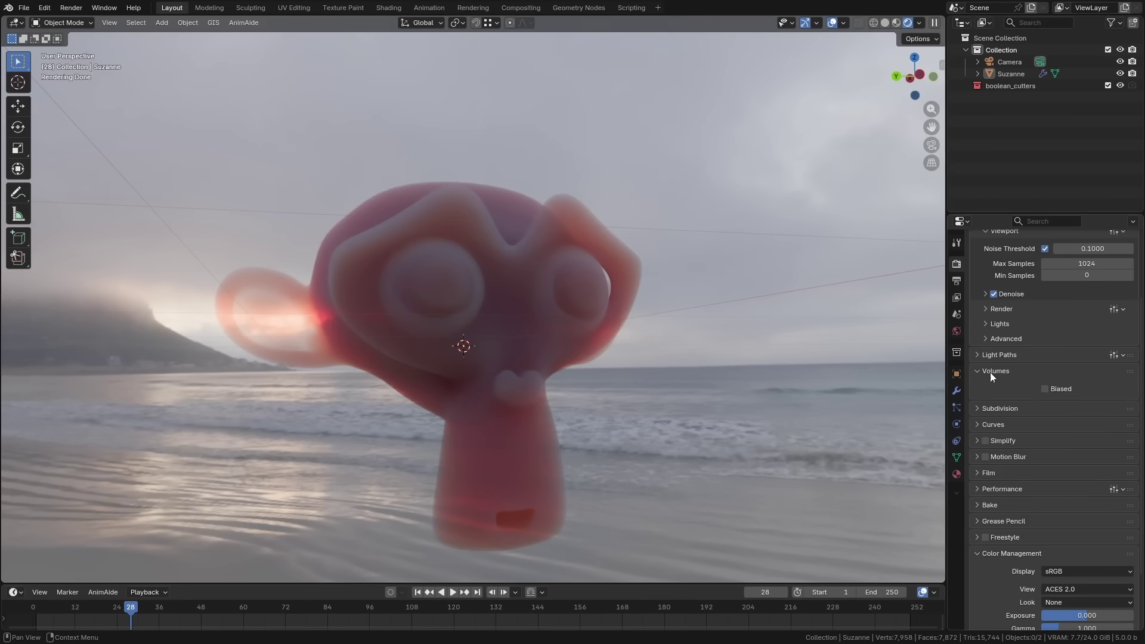
pyautogui.scroll(3, 1009, 352)
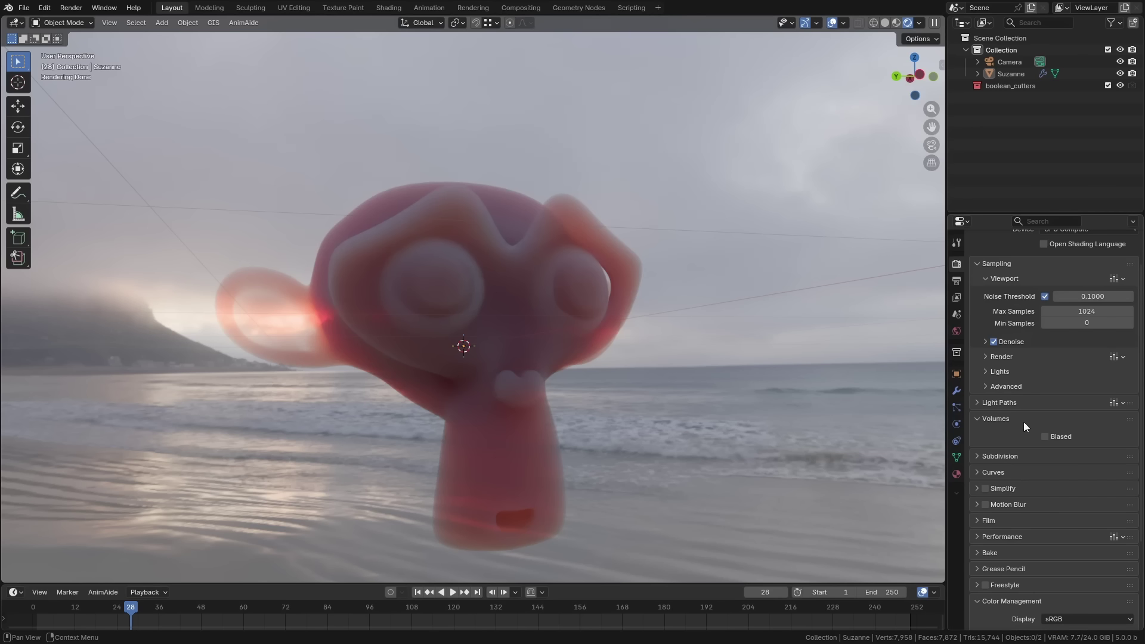
pyautogui.click(1045, 437)
# Step: View Suzanne side-on and turn Biased back off to compare the volume result
pyautogui.scroll(-3, 1010, 423)
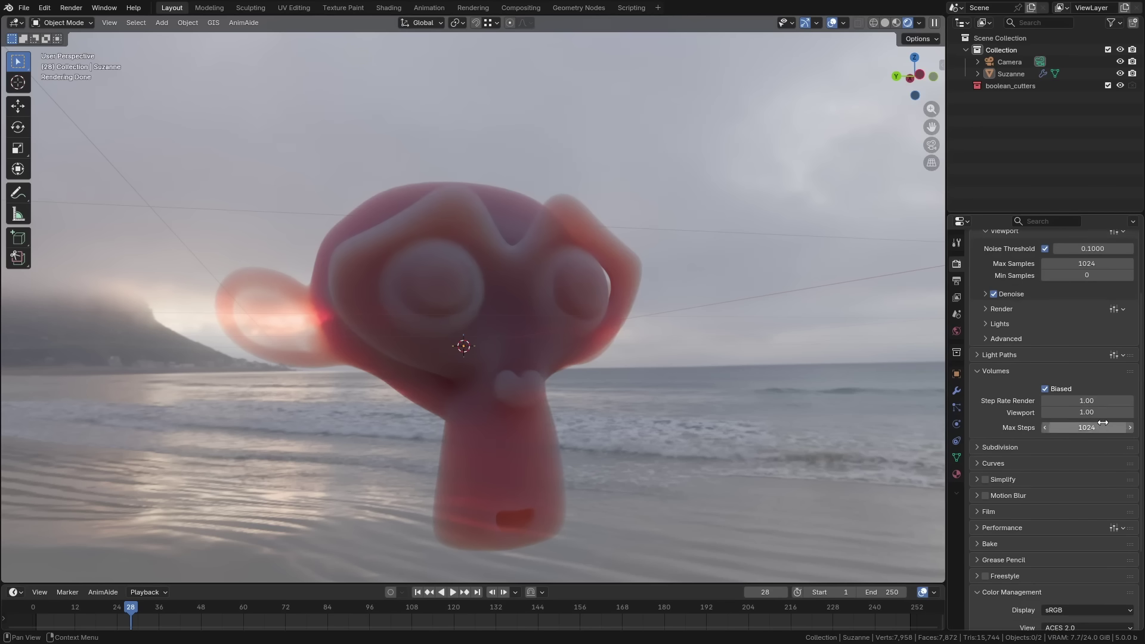
pyautogui.scroll(7, 499, 309)
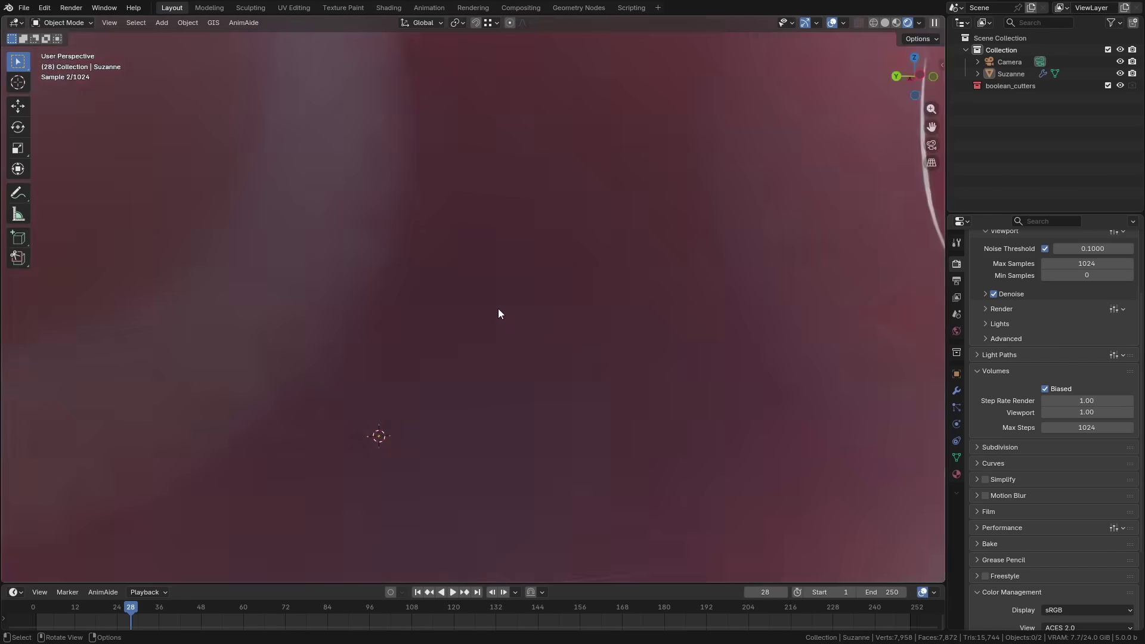
pyautogui.scroll(-4, 498, 308)
pyautogui.scroll(-4, 499, 308)
pyautogui.moveTo(416, 310); pyautogui.dragTo(477, 322, button='middle')
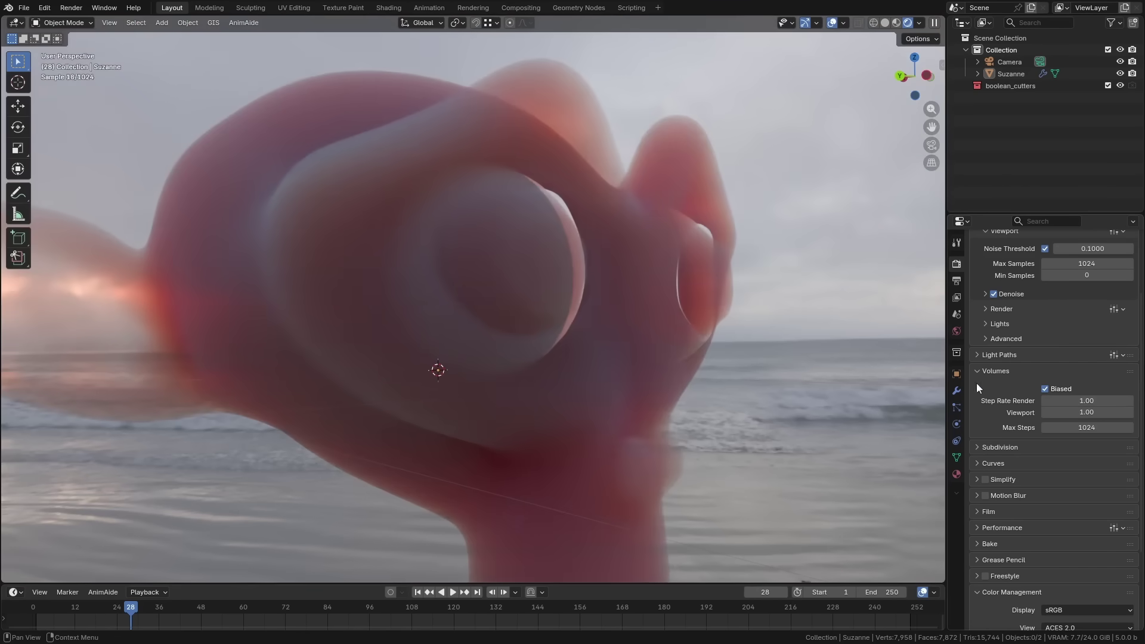
pyautogui.click(1045, 389)
pyautogui.moveTo(668, 391); pyautogui.dragTo(559, 380, button='middle')
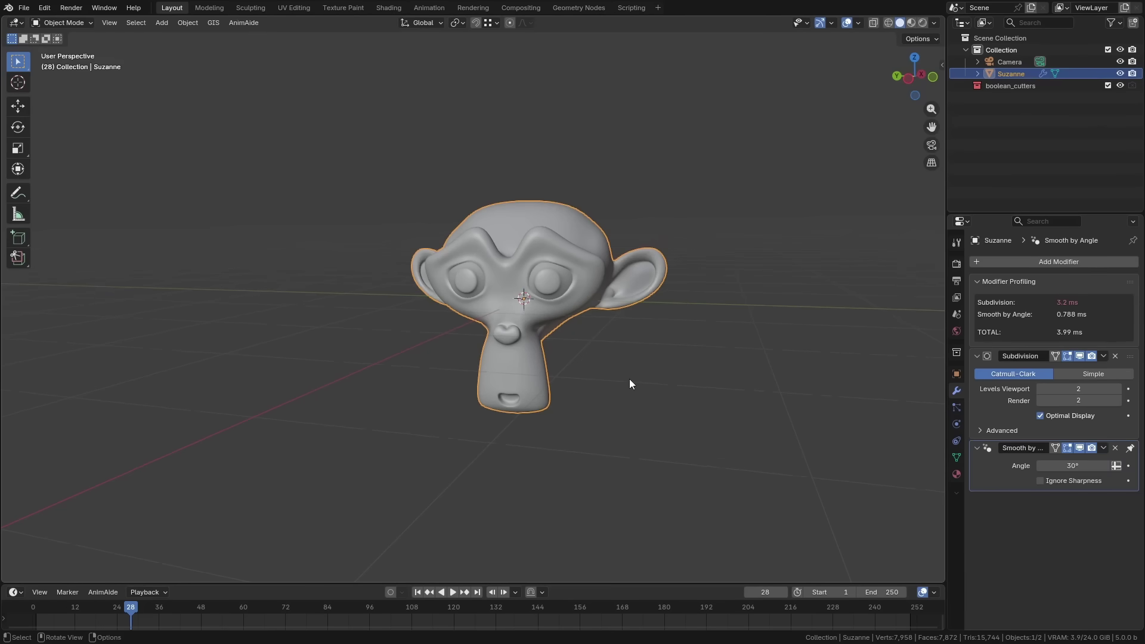
# Step: Add a Lattice object and scale it up to enclose Suzanne
pyautogui.click(629, 378)
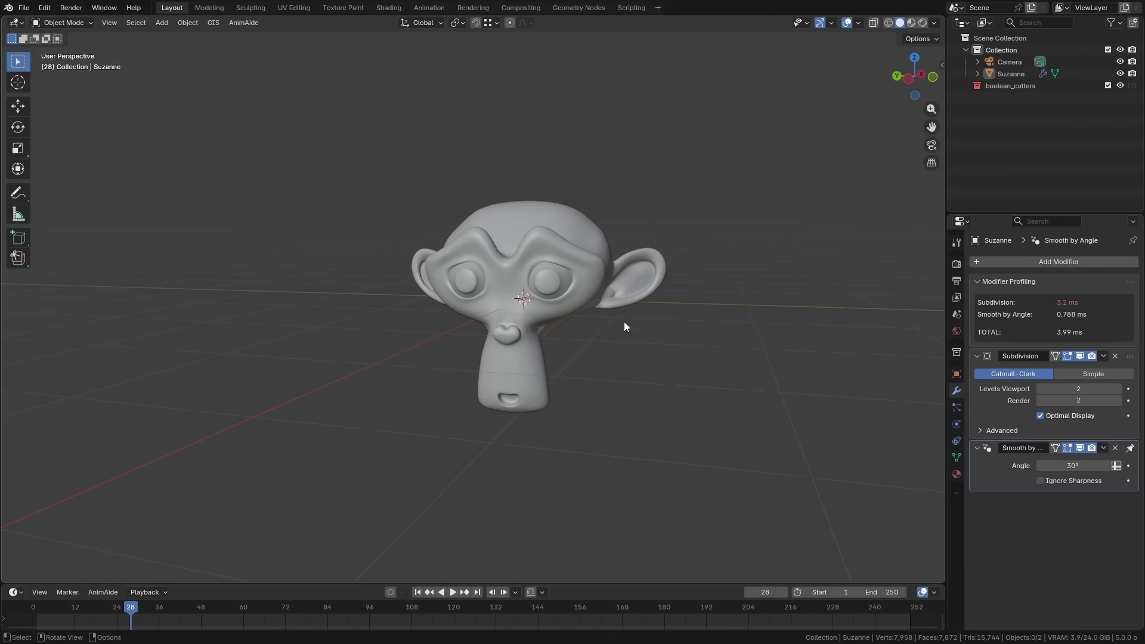
pyautogui.scroll(2, 624, 321)
pyautogui.hotkey('shift', 'a')
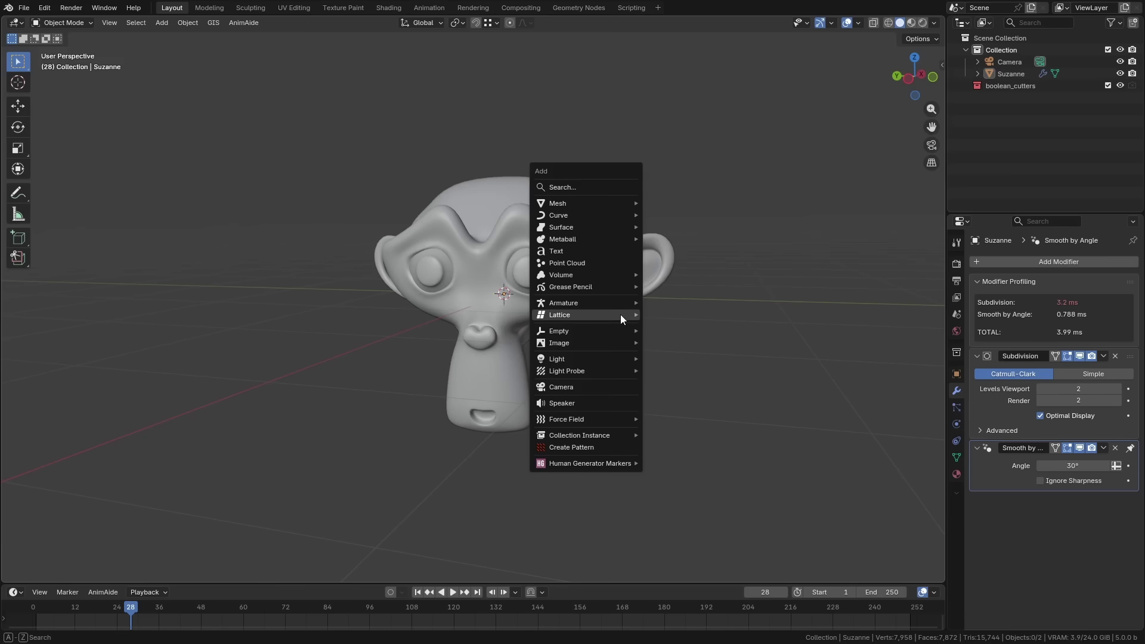
pyautogui.moveTo(583, 316)
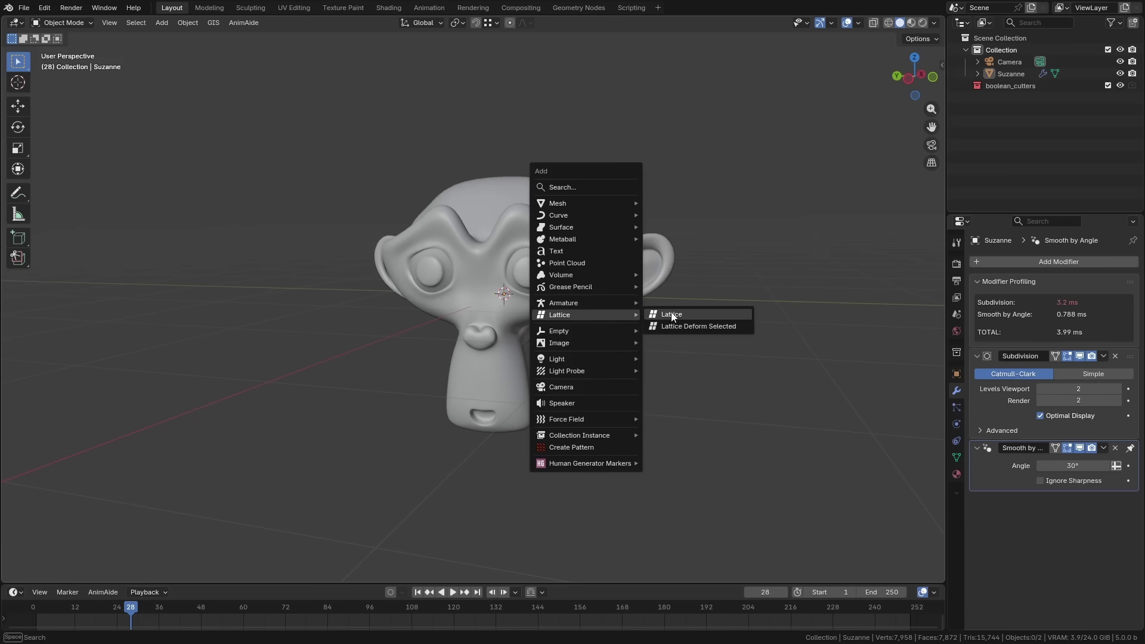
pyautogui.click(662, 312)
pyautogui.press('s')
pyautogui.click(695, 381)
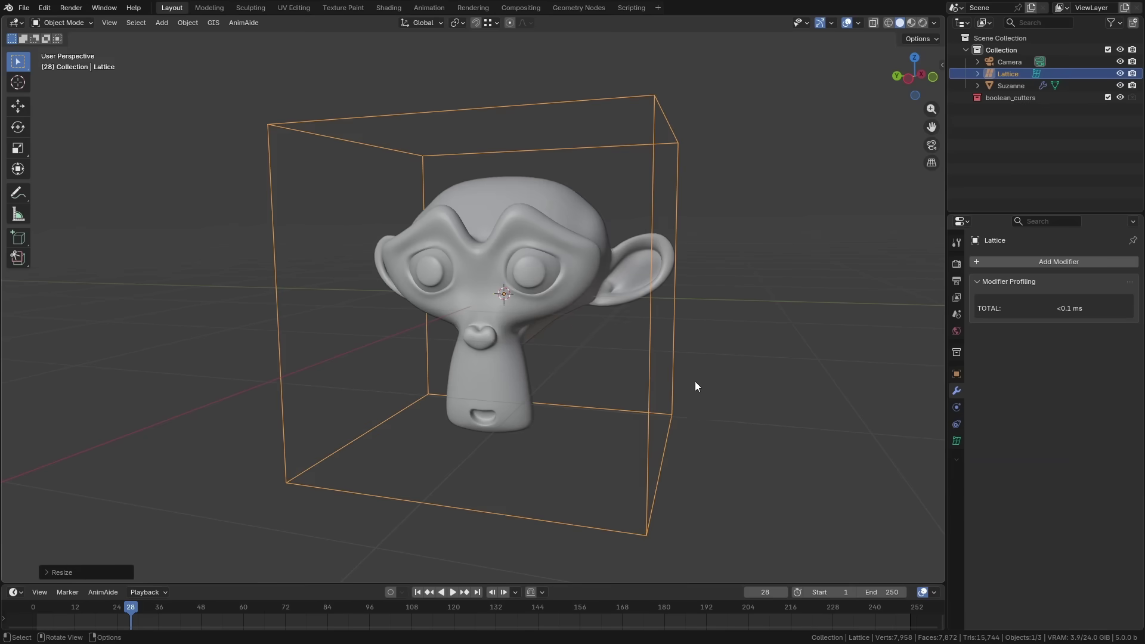
# Step: Give Suzanne a Lattice modifier targeting the new lattice
pyautogui.click(535, 293)
pyautogui.click(1063, 263)
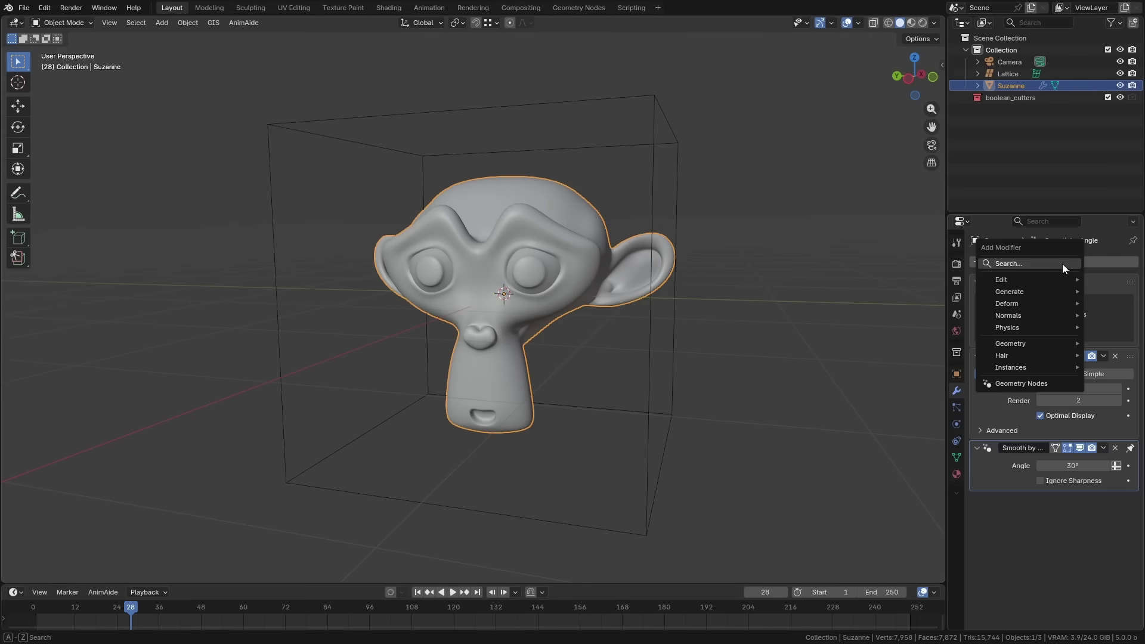
pyautogui.write('lat')
pyautogui.press('Return')
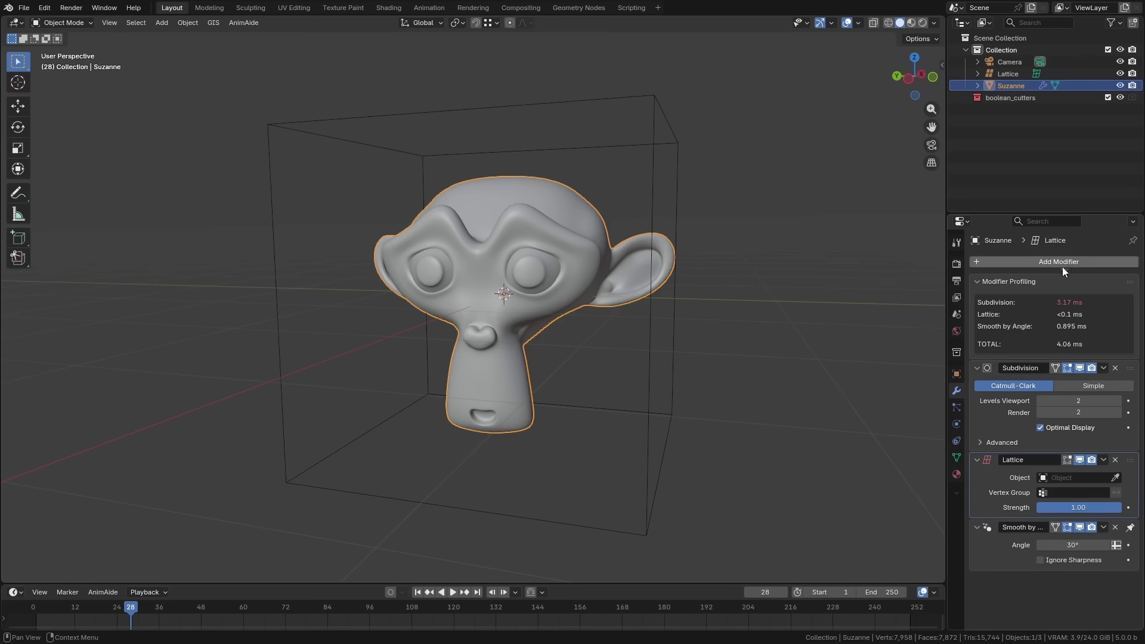
pyautogui.click(1113, 478)
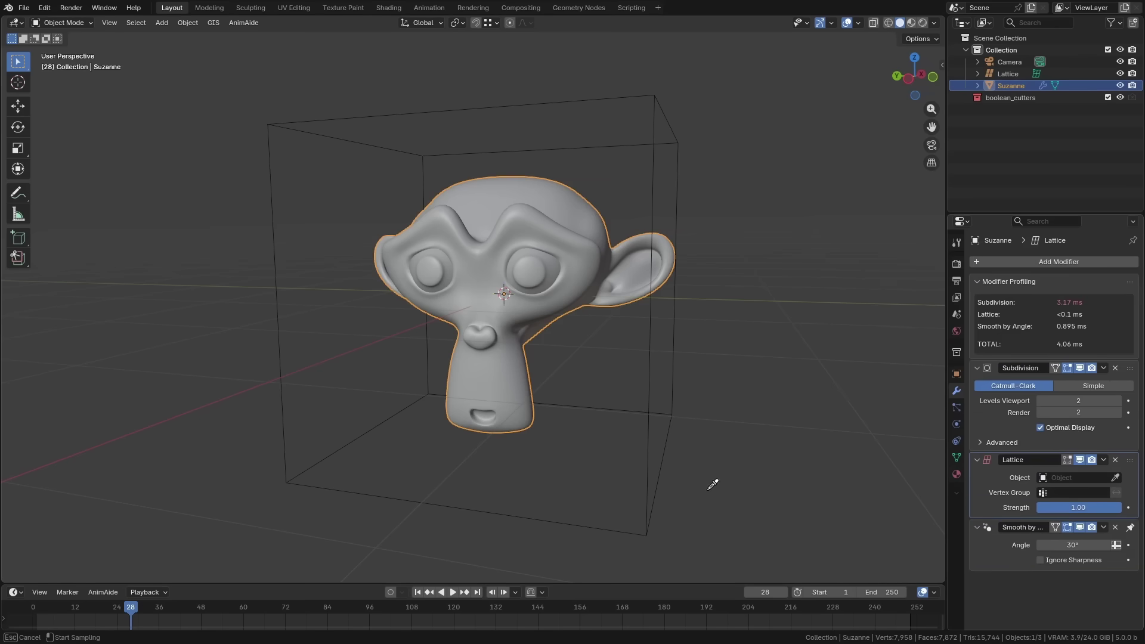
pyautogui.click(650, 514)
pyautogui.click(650, 514)
# Step: Try moving and Z-scaling lattice points to deform Suzanne, cancelling each edit
pyautogui.press('Tab')
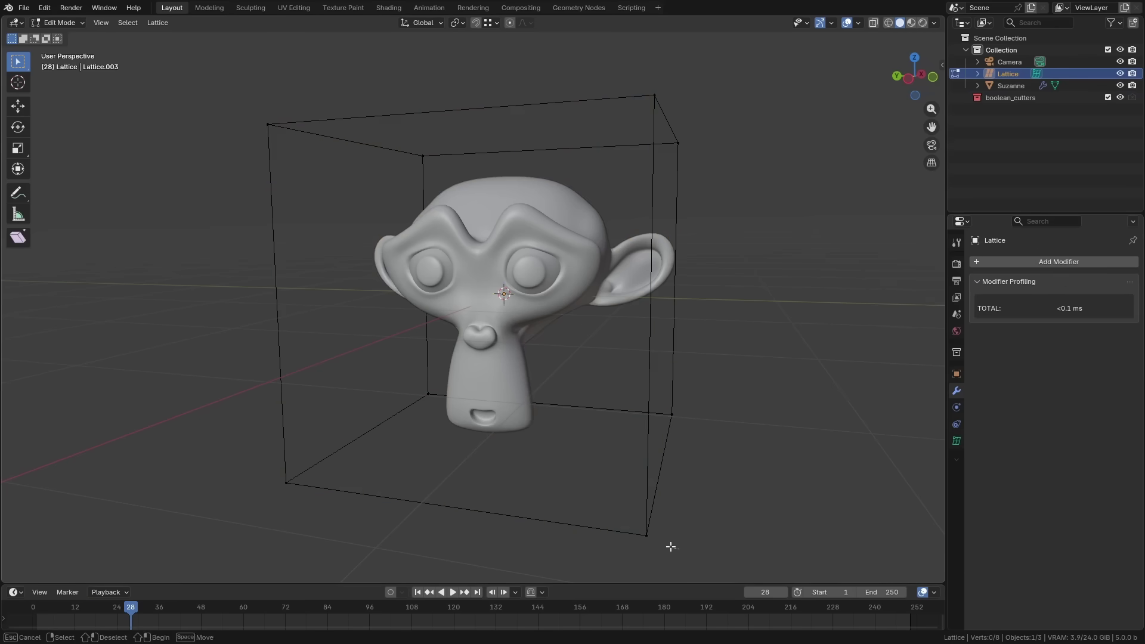
pyautogui.click(655, 543)
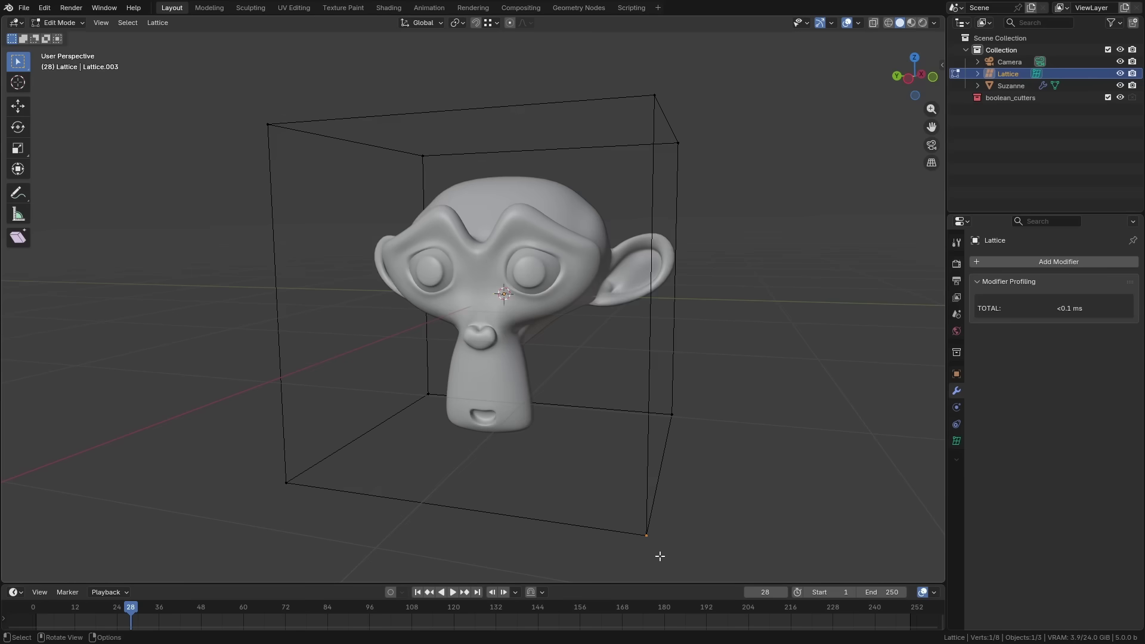
pyautogui.press('g')
pyautogui.press('Escape')
pyautogui.press('a')
pyautogui.press('s')
pyautogui.press('z')
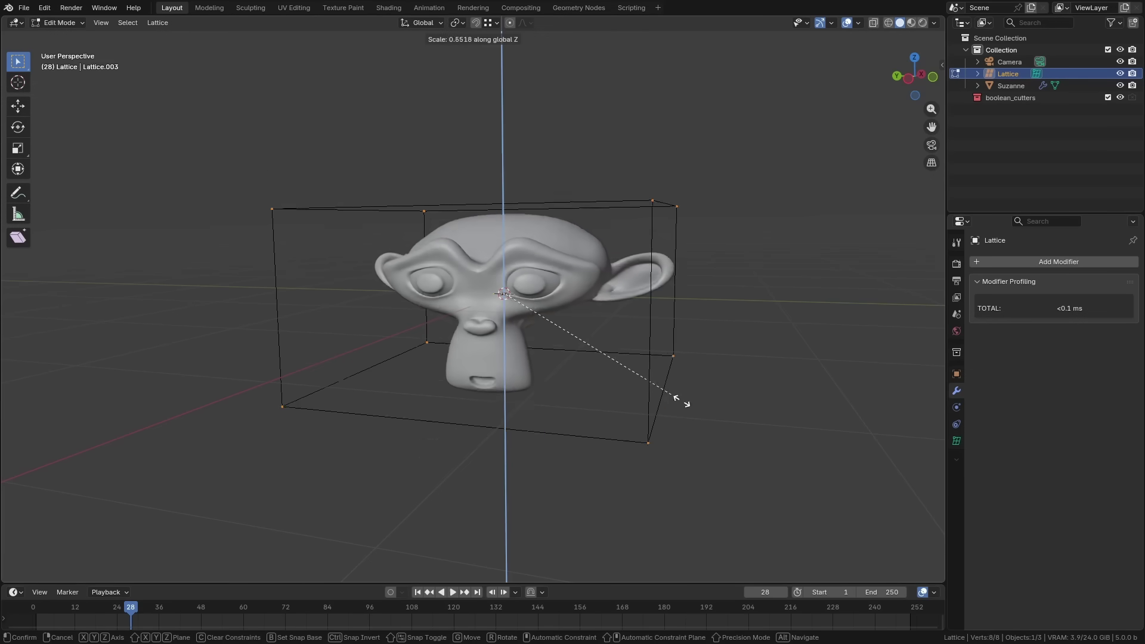
pyautogui.press('Escape')
pyautogui.moveTo(768, 547); pyautogui.dragTo(598, 401)
pyautogui.press('g')
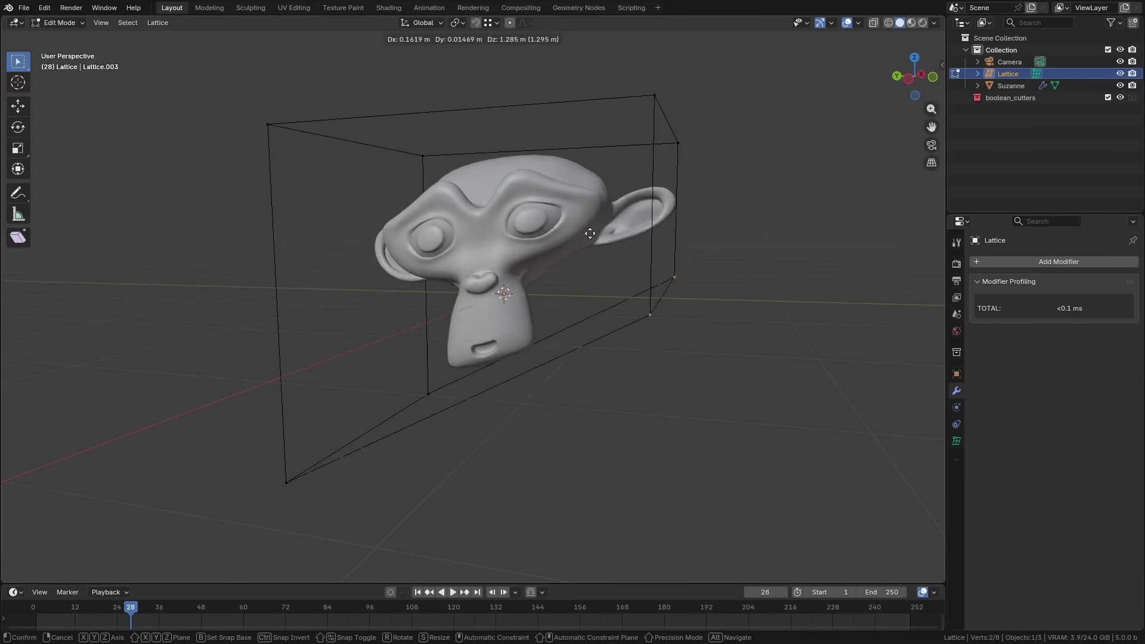
pyautogui.press('Escape')
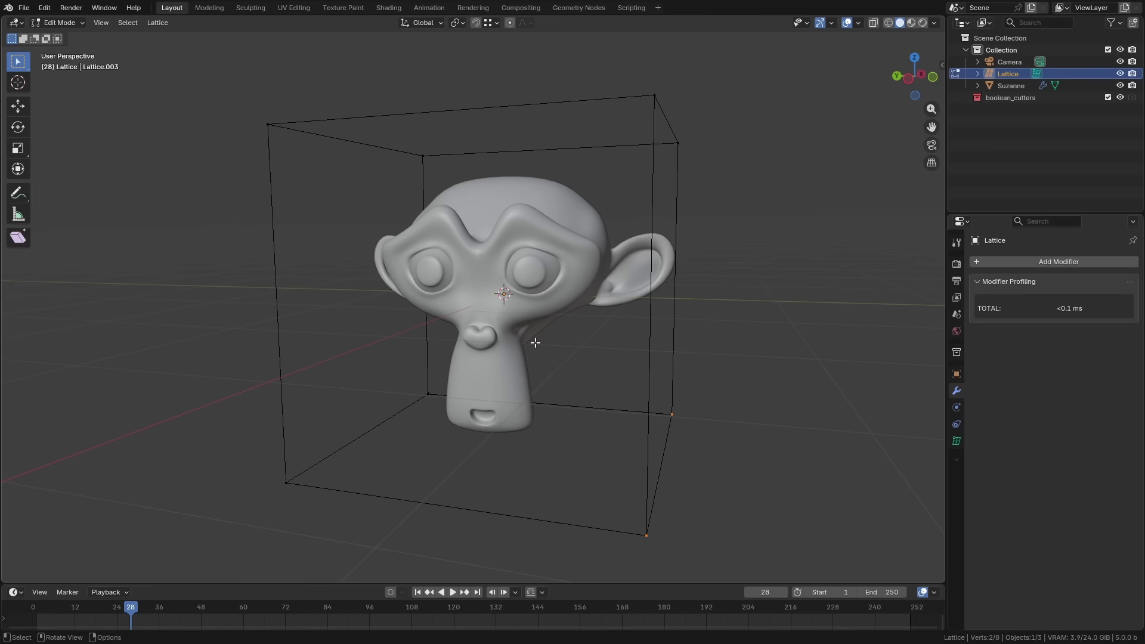
pyautogui.press('Tab')
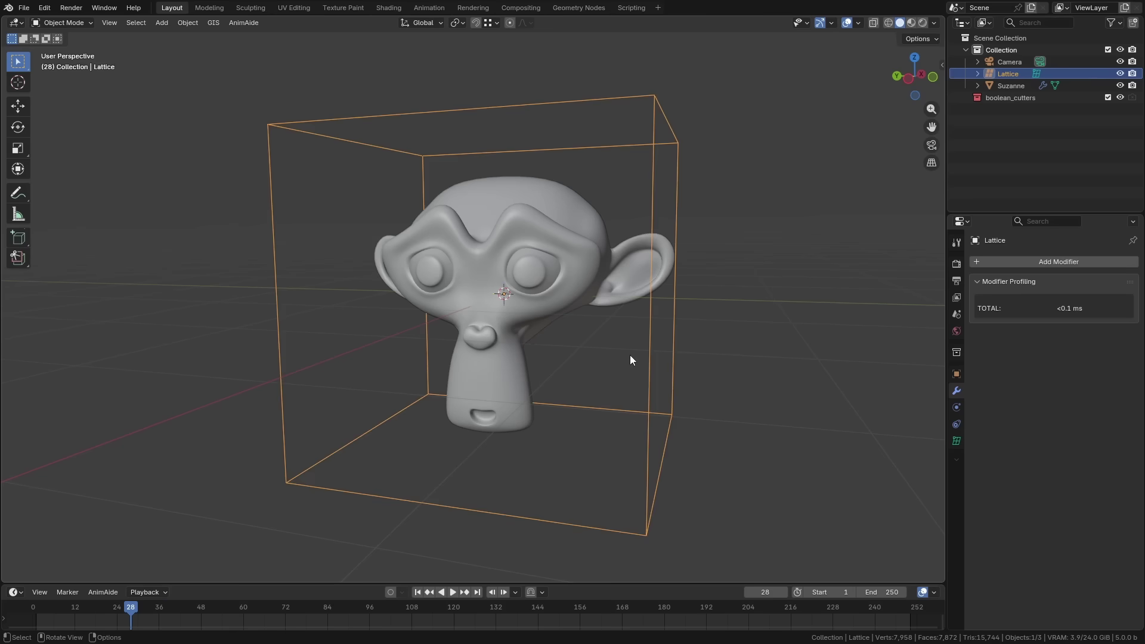
# Step: Delete the manual lattice and remove the Lattice modifier from Suzanne
pyautogui.press('Delete')
pyautogui.click(595, 286)
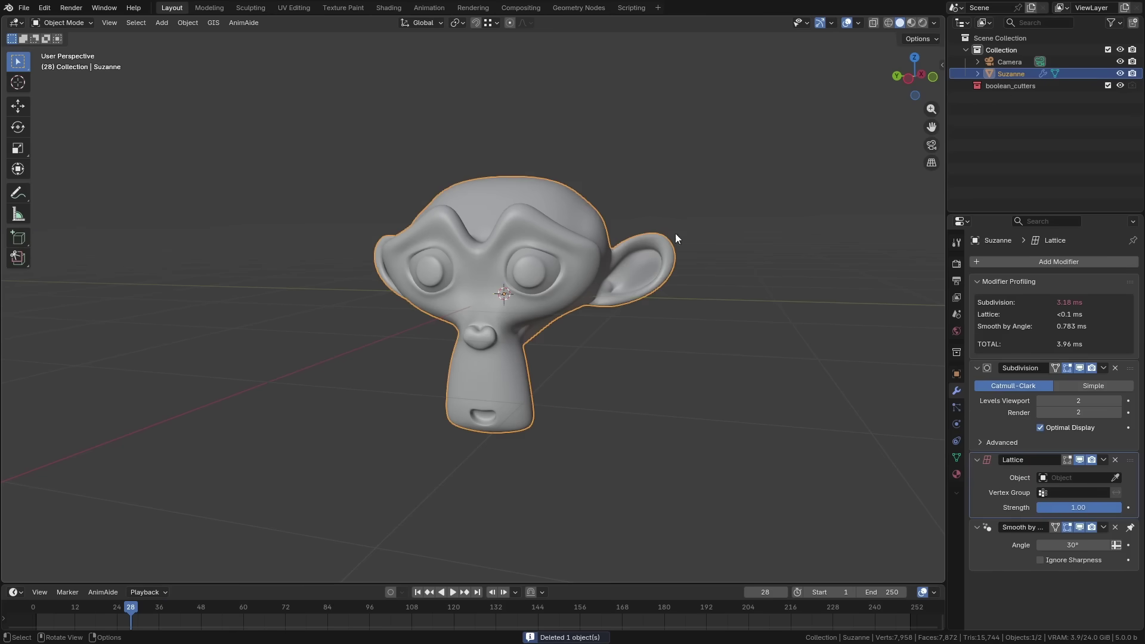
pyautogui.click(1115, 460)
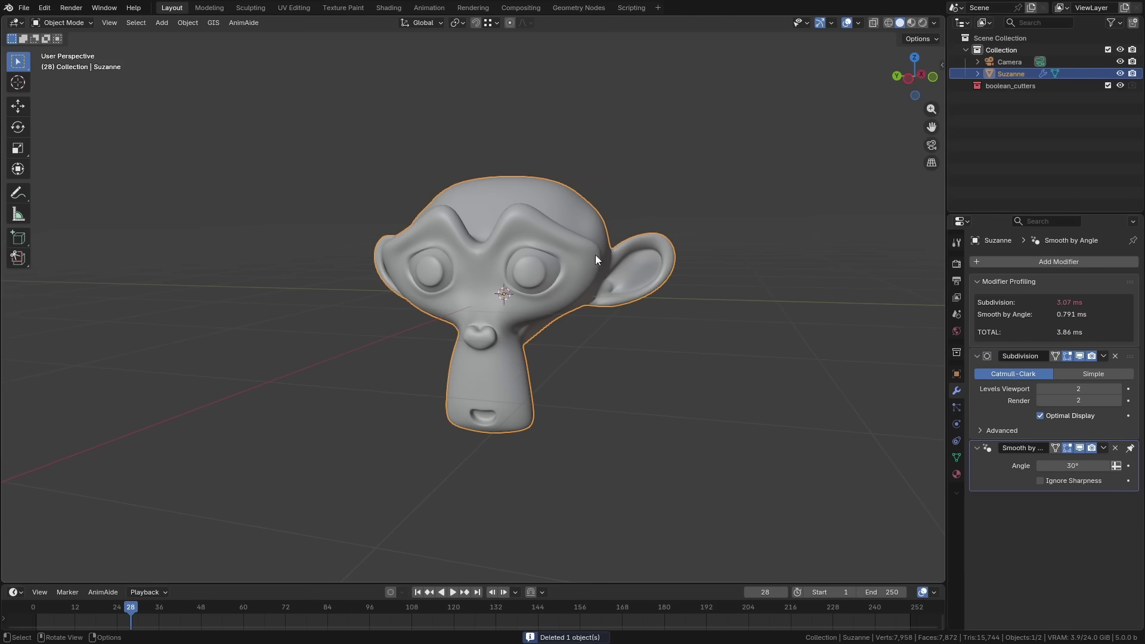
# Step: Add a Lattice Deform Selected lattice fitted around Suzanne
pyautogui.hotkey('shift', 'a')
pyautogui.moveTo(584, 231)
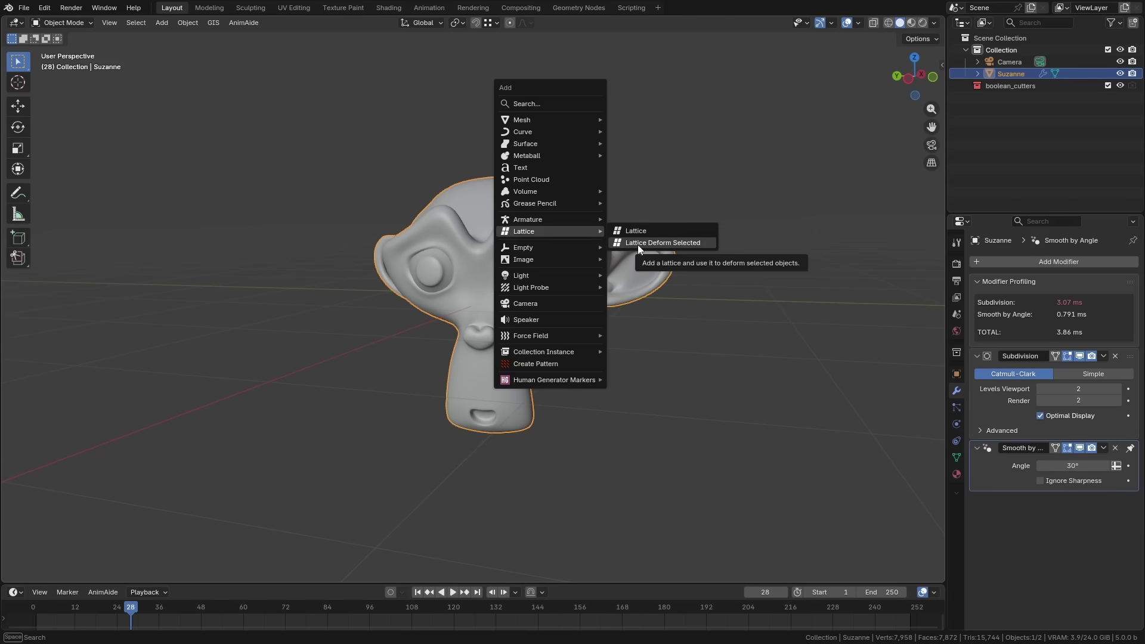
pyautogui.click(663, 244)
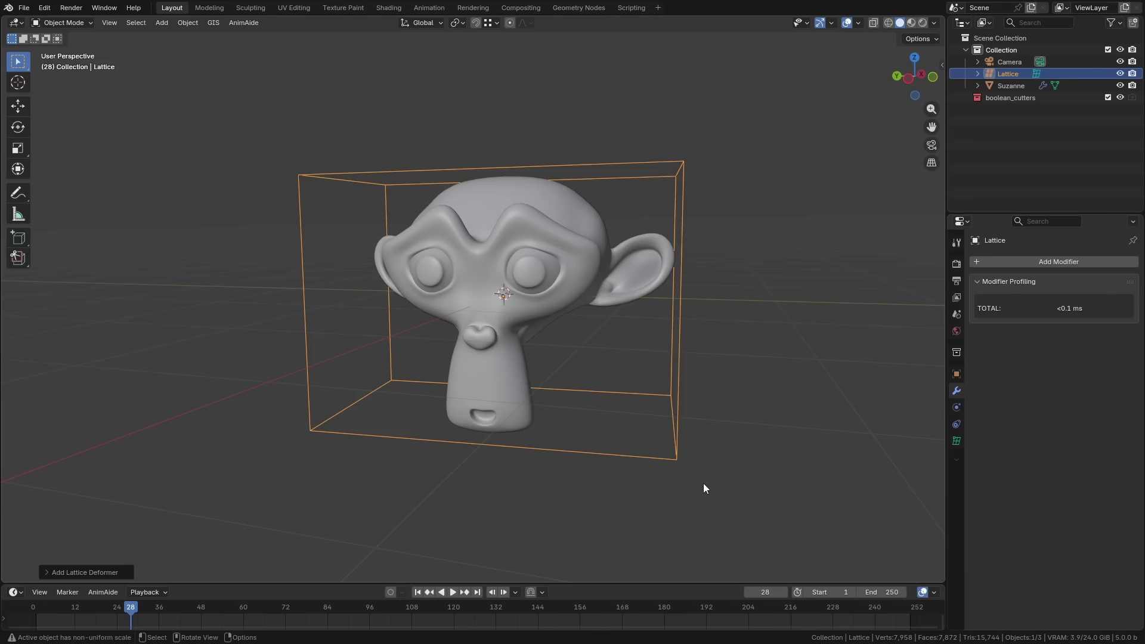
# Step: Test-move a lattice corner point in Edit Mode, cancel it, and return to Object Mode
pyautogui.press('Tab')
pyautogui.click(676, 459)
pyautogui.press('g')
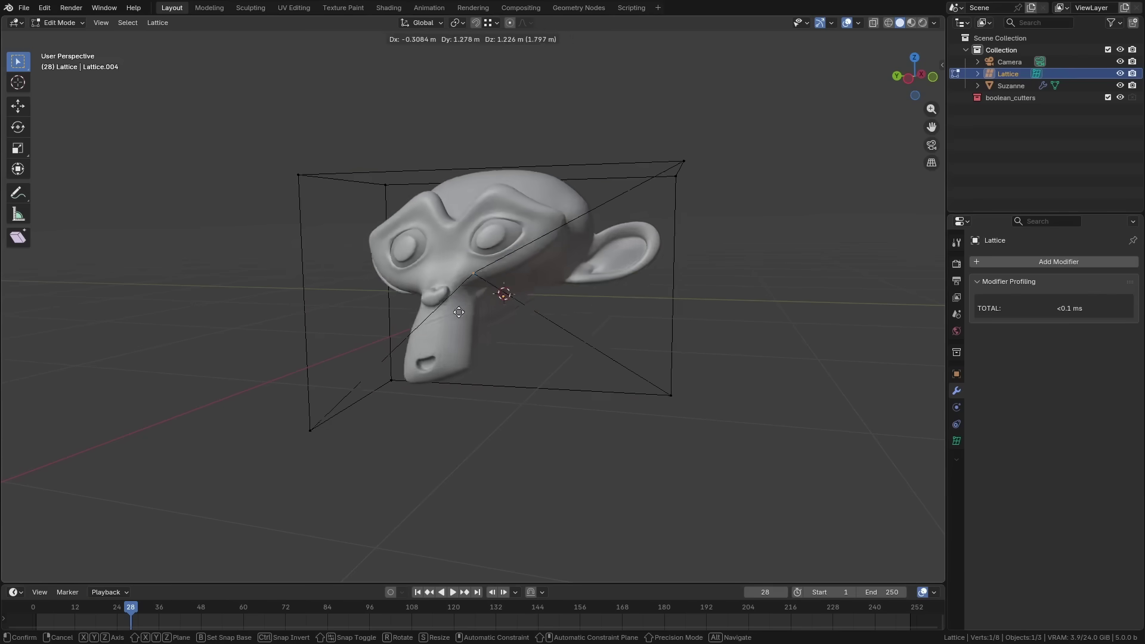
pyautogui.press('Escape')
pyautogui.press('Tab')
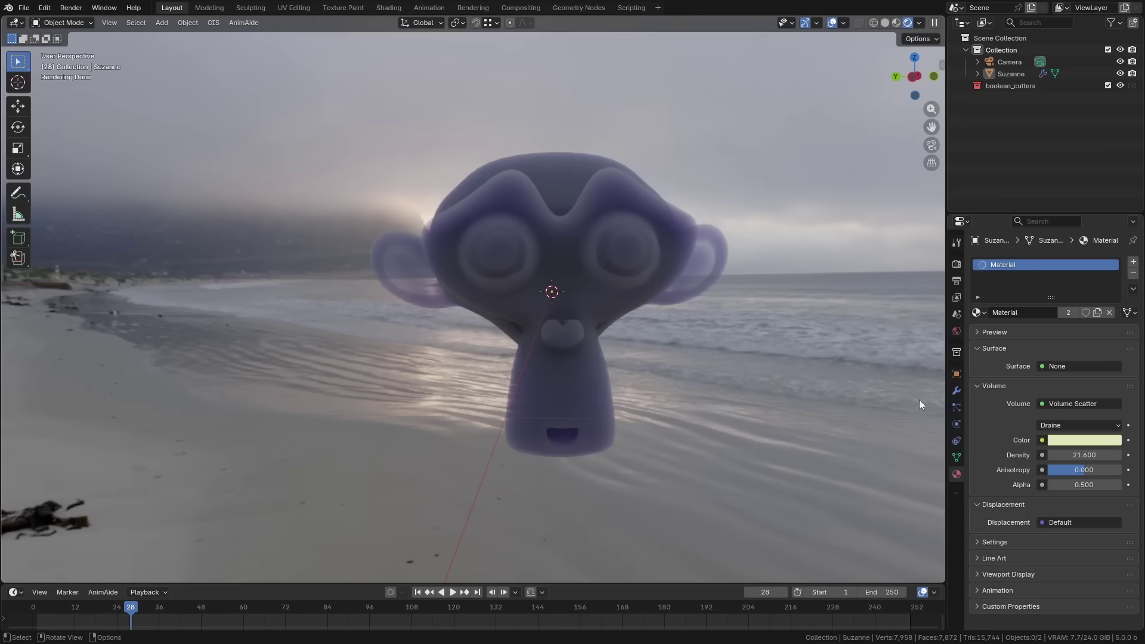
# Step: Set the Volume Scatter colour to lavender (hue 0.708, saturation 0.433, value 0.907)
pyautogui.click(1074, 441)
pyautogui.moveTo(1055, 289)
pyautogui.mouseDown()
pyautogui.moveTo(1048, 266)
pyautogui.moveTo(1064, 255)
pyautogui.moveTo(1075, 279)
pyautogui.mouseUp()
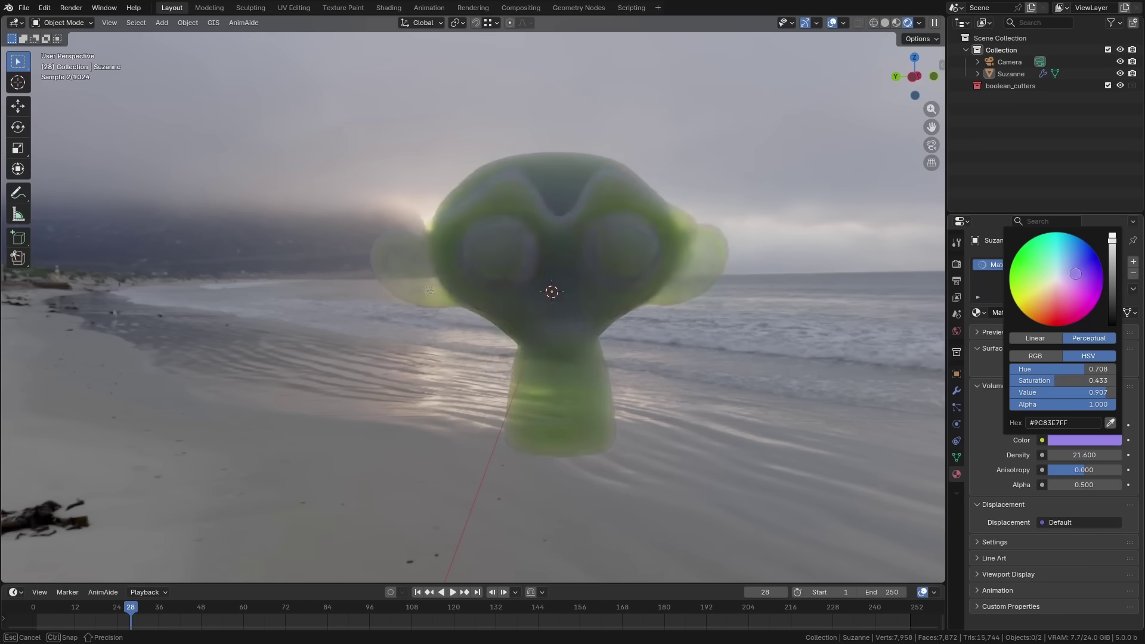